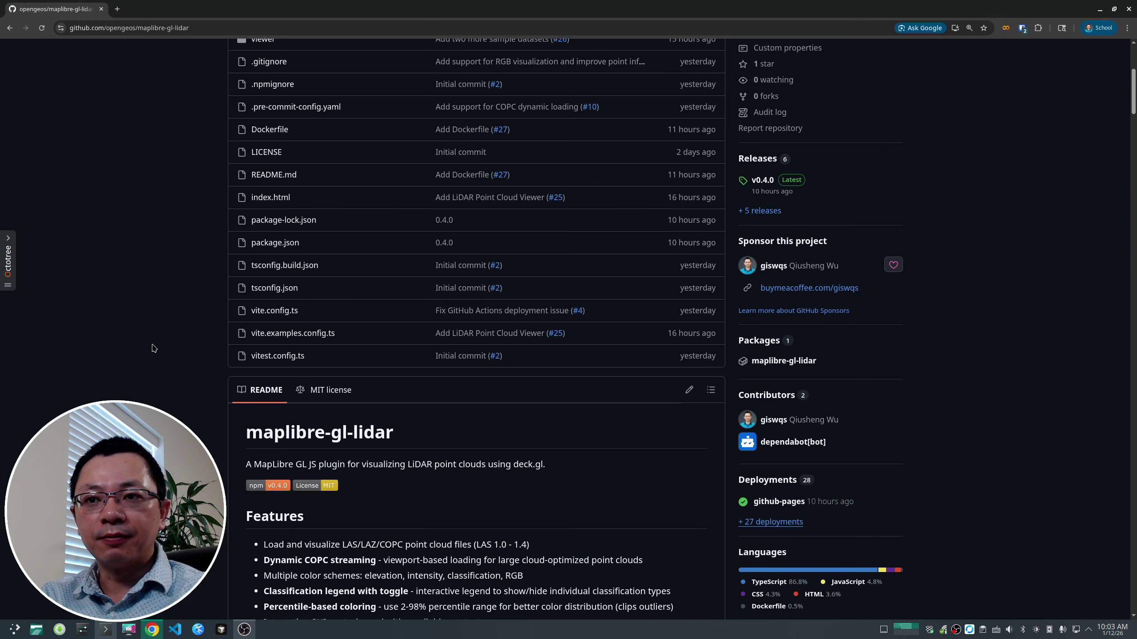
Open the live demo linked in the maplibre-gl-lidar README in a new tab and switch to it.
scroll(173, 344, "down", 8)
scroll(172, 344, "down", 1)
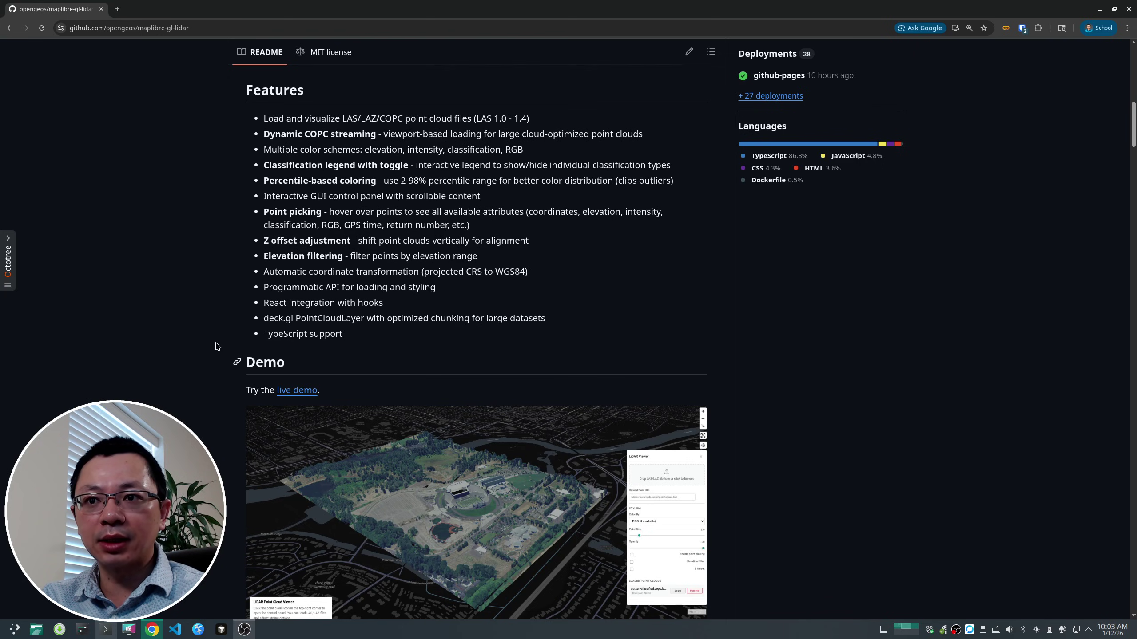
scroll(124, 285, "down", 4)
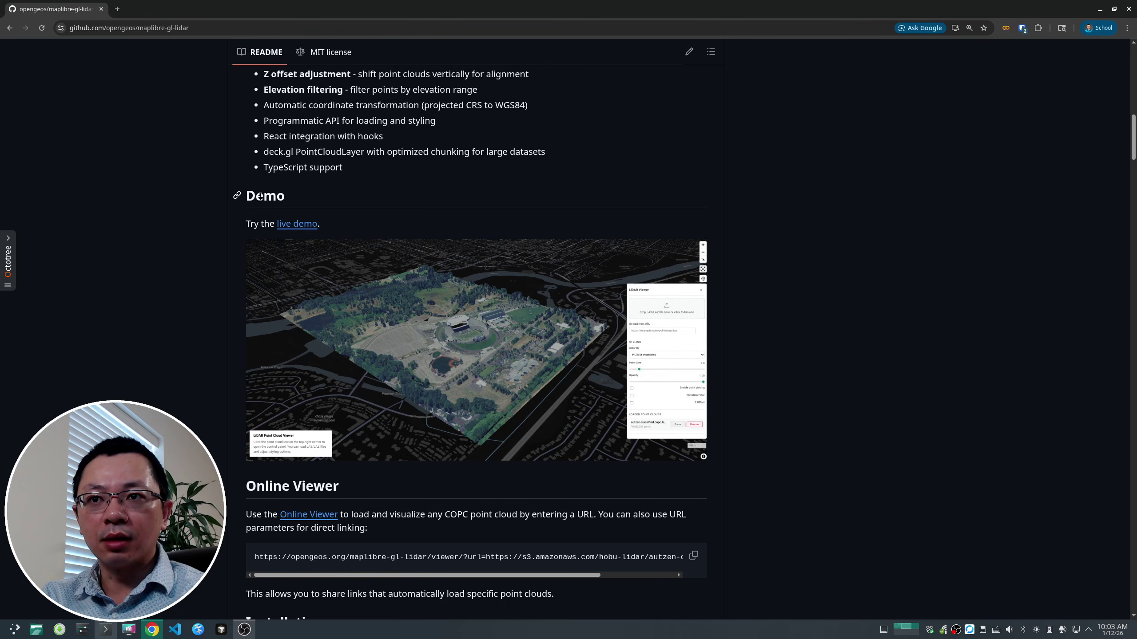
right_click(297, 225)
left_click(336, 242)
key("ctrl+Tab")
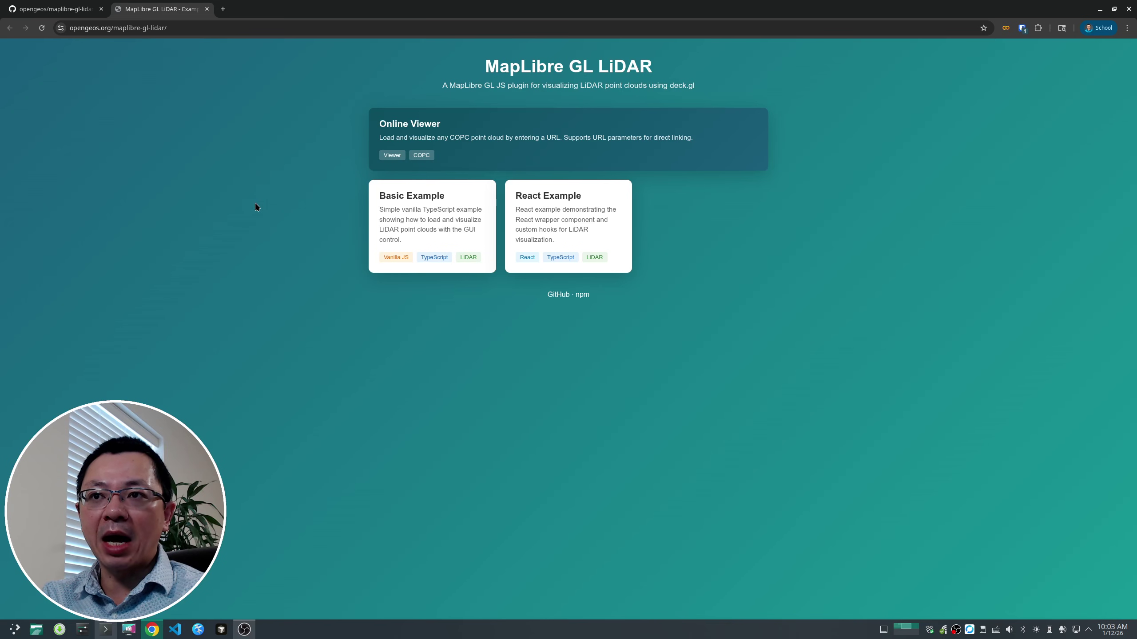
Return to the maplibre-gl-lidar repository and read the README's features, demo, online viewer and installation sections.
key("ctrl+shift+Tab")
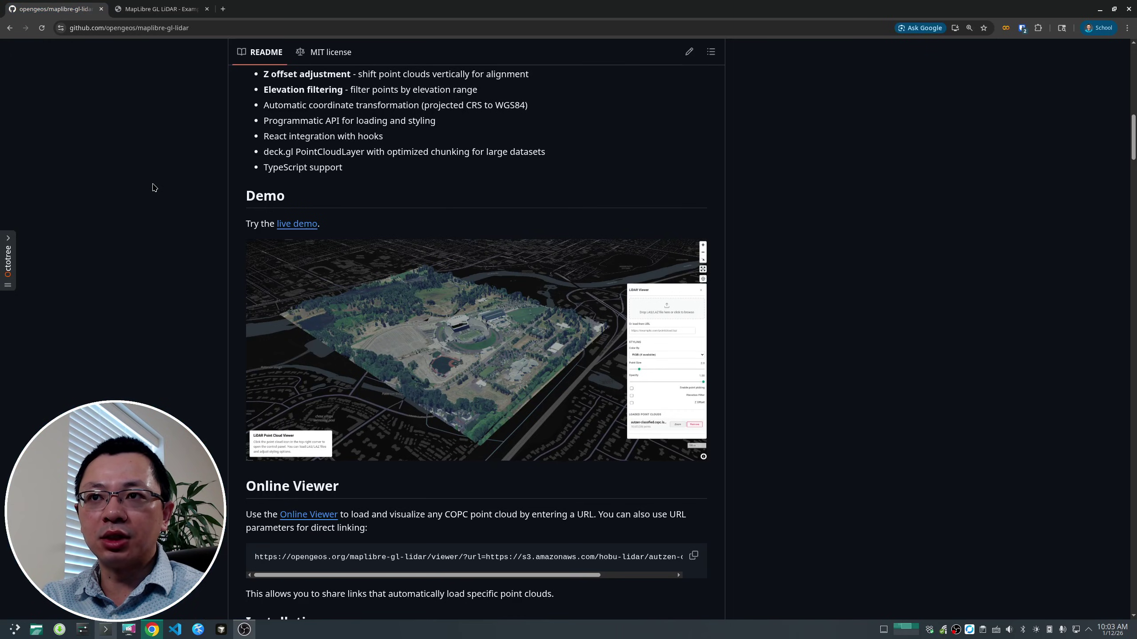
scroll(154, 188, "up", 5)
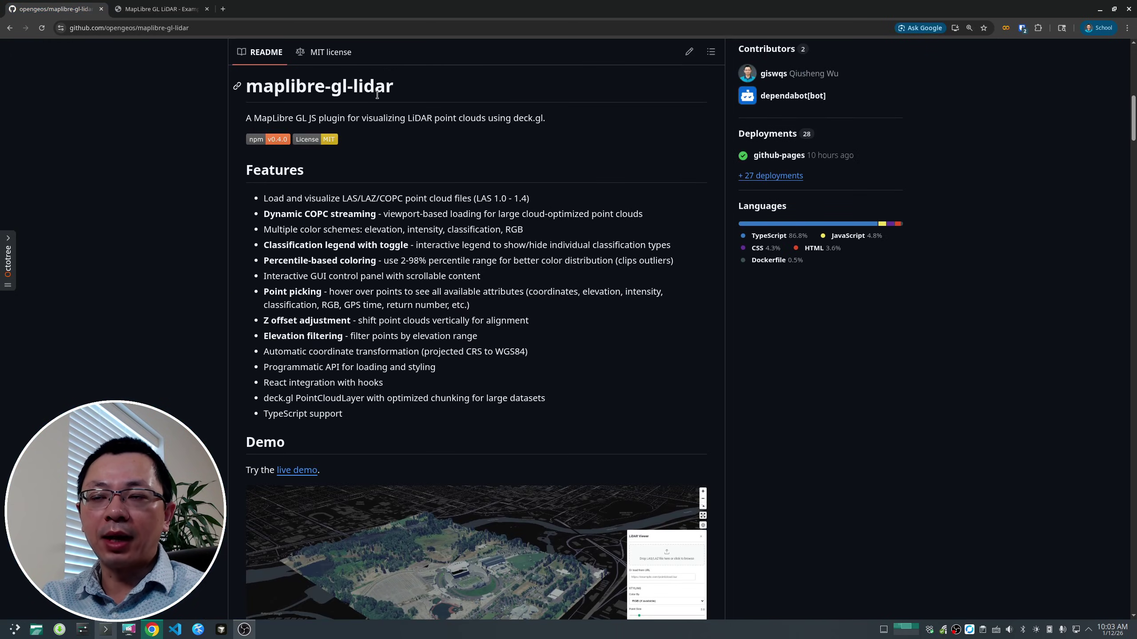
scroll(319, 295, "down", 5)
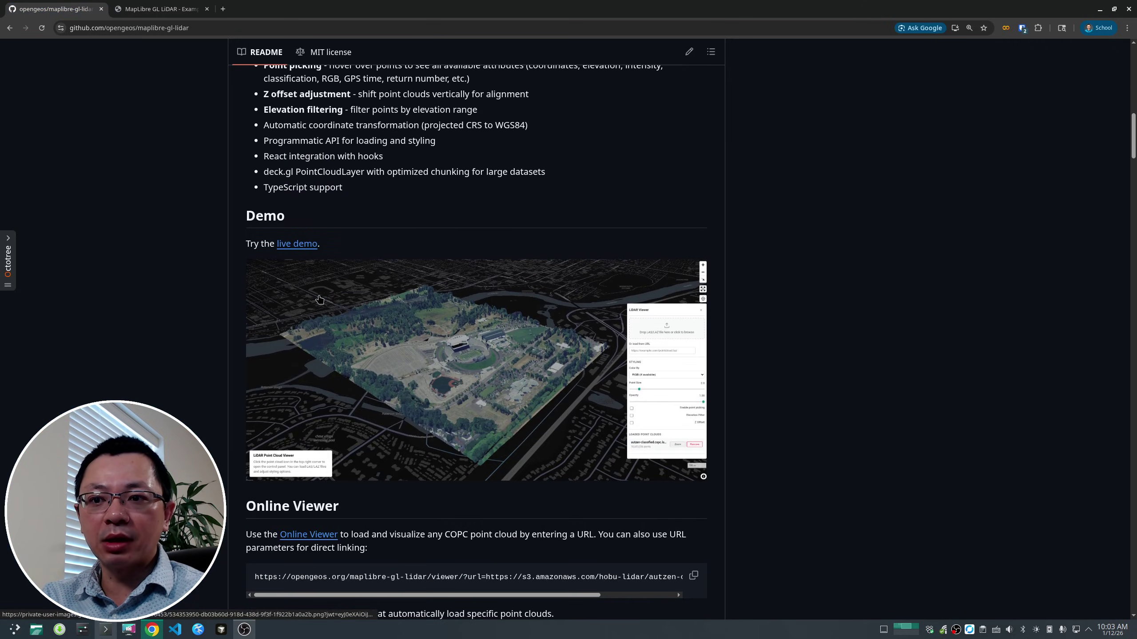
scroll(319, 295, "down", 5)
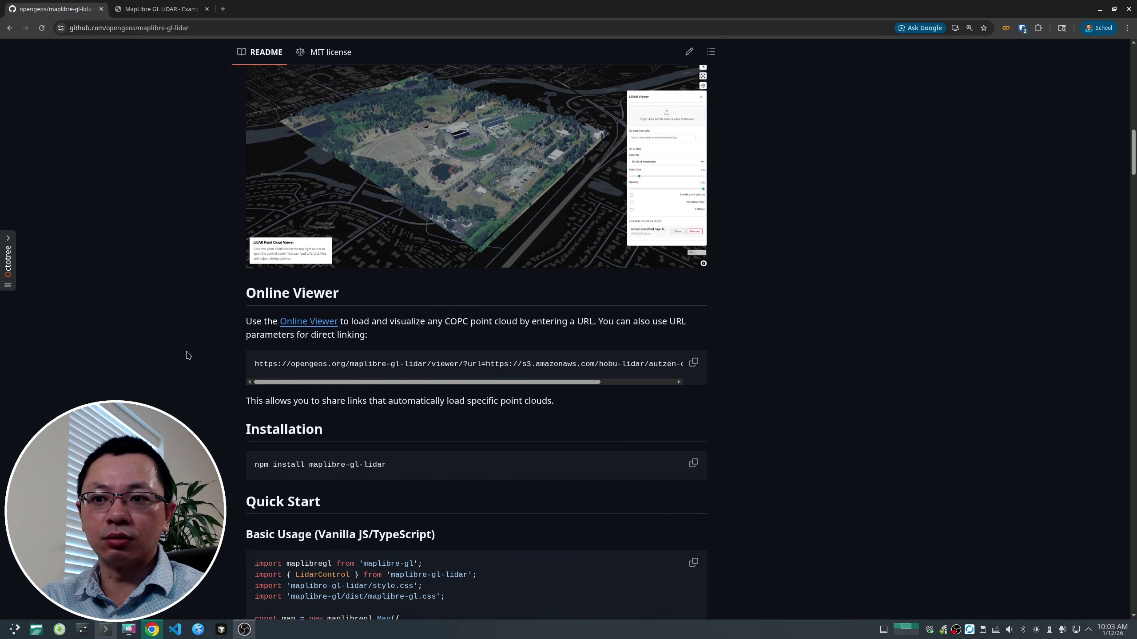
scroll(214, 366, "down", 5)
scroll(214, 365, "down", 3)
scroll(215, 364, "up", 7)
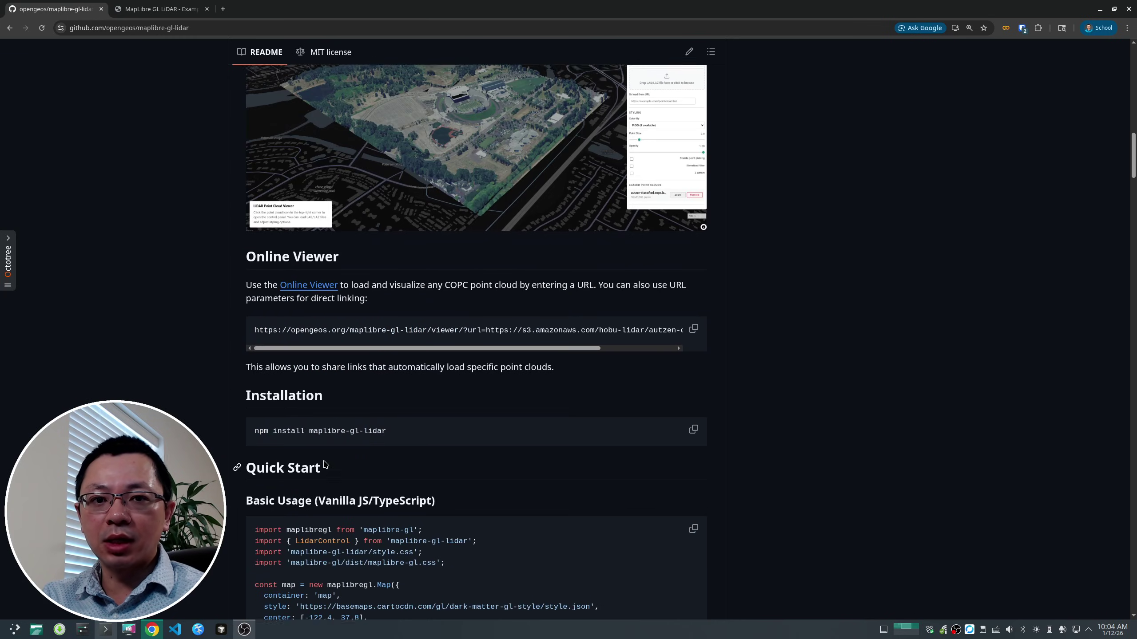
scroll(325, 464, "up", 3)
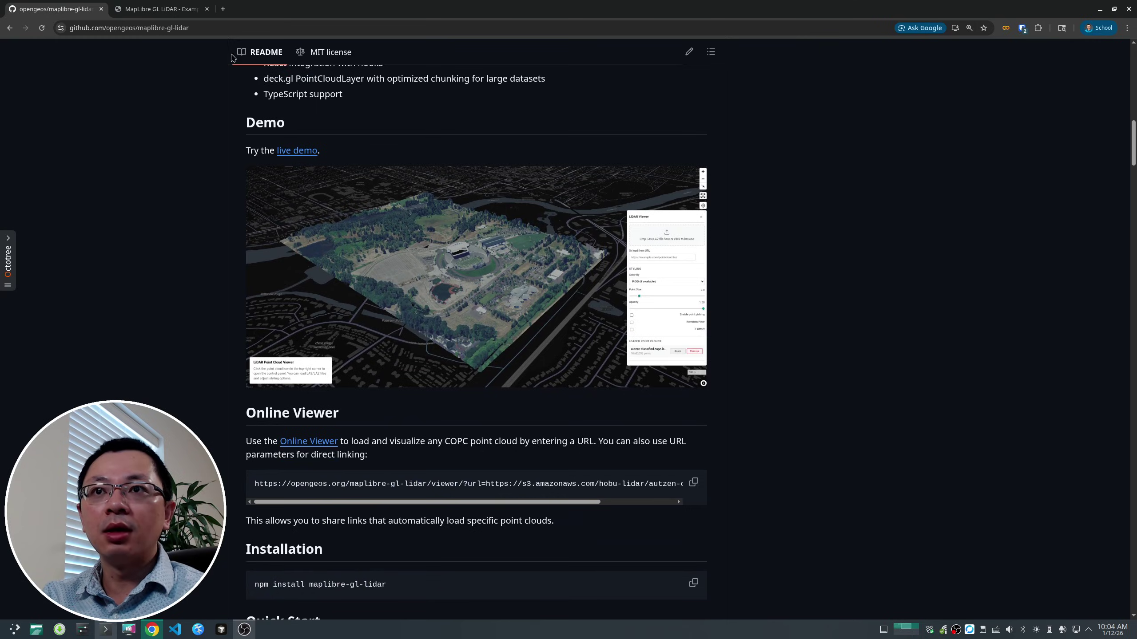
Open the Online Viewer from the MapLibre GL LiDAR examples page and load the Autzen Stadium (Oregon) sample dataset.
left_click(163, 9)
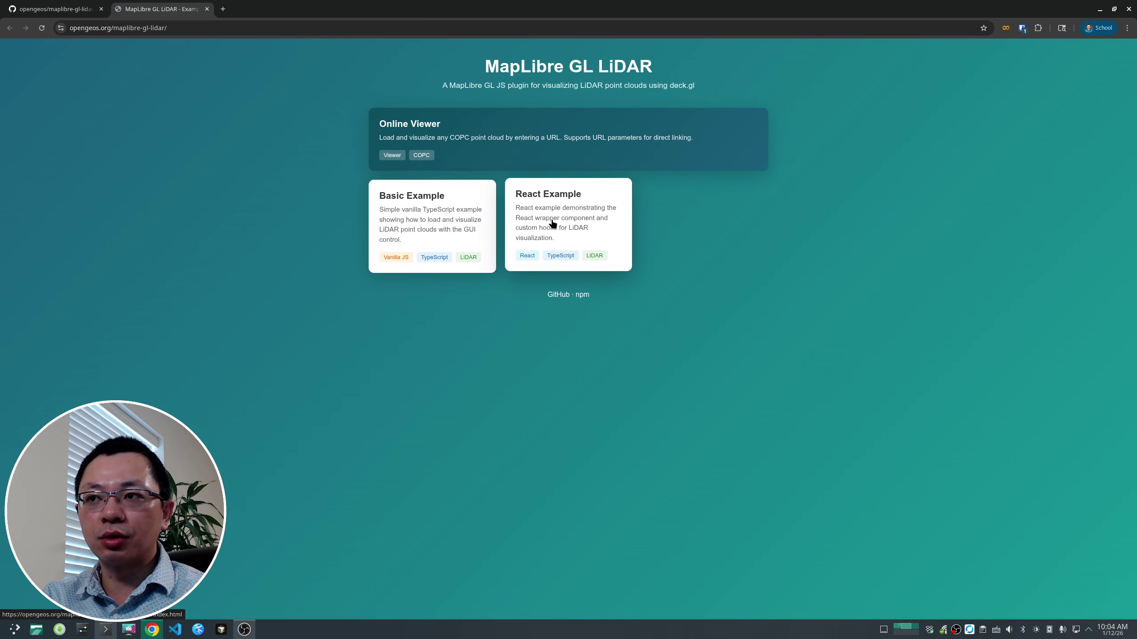
left_click(456, 139)
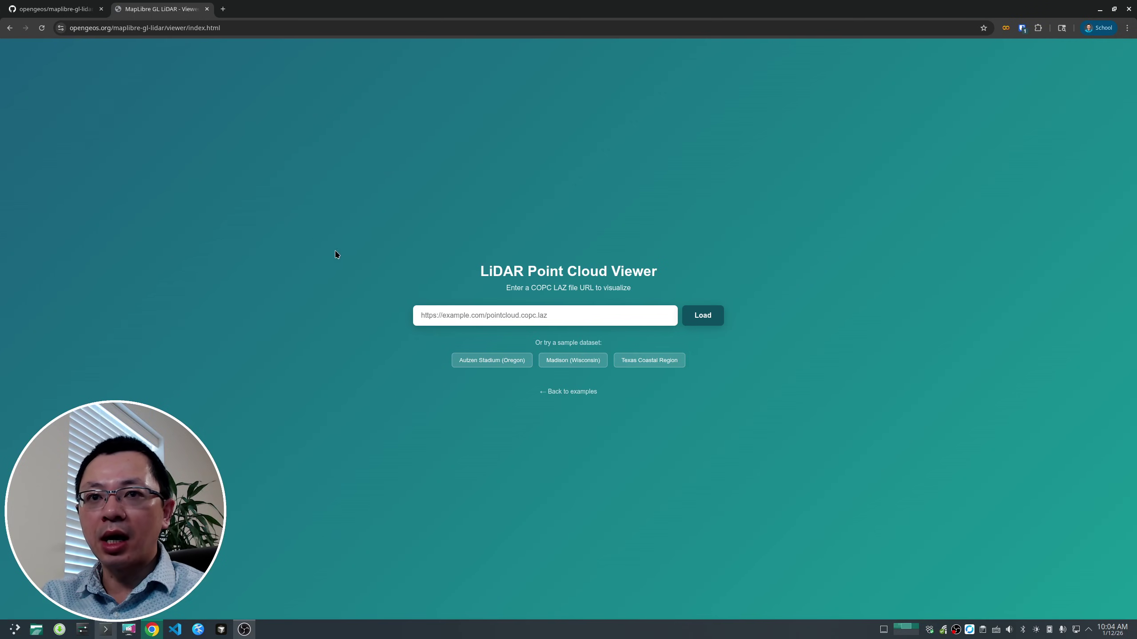
left_click(477, 315)
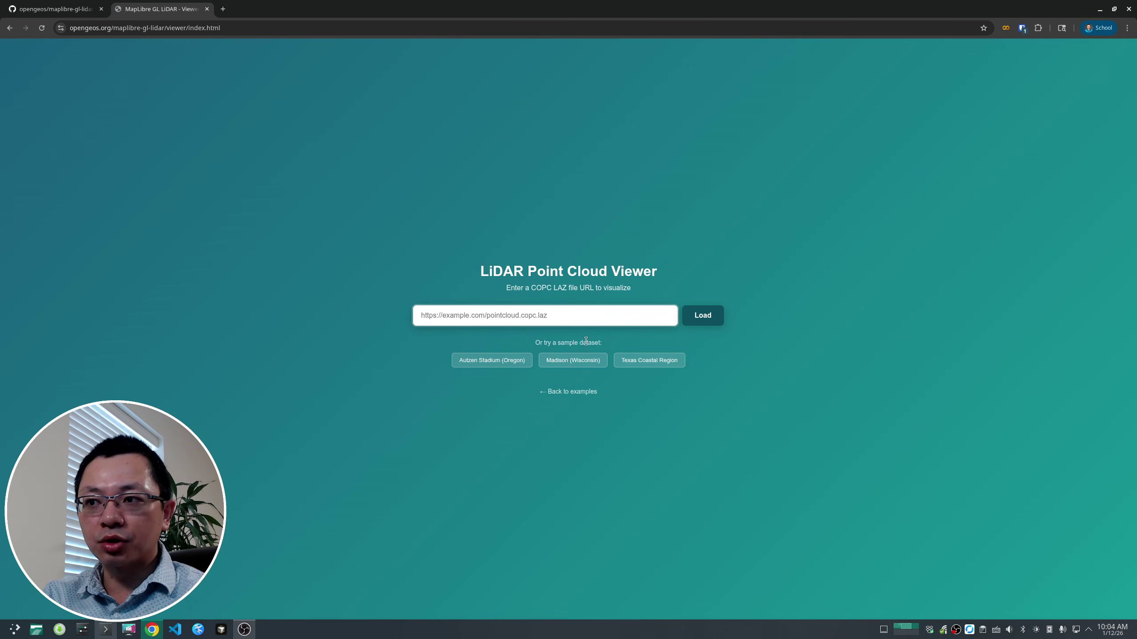
left_click(493, 362)
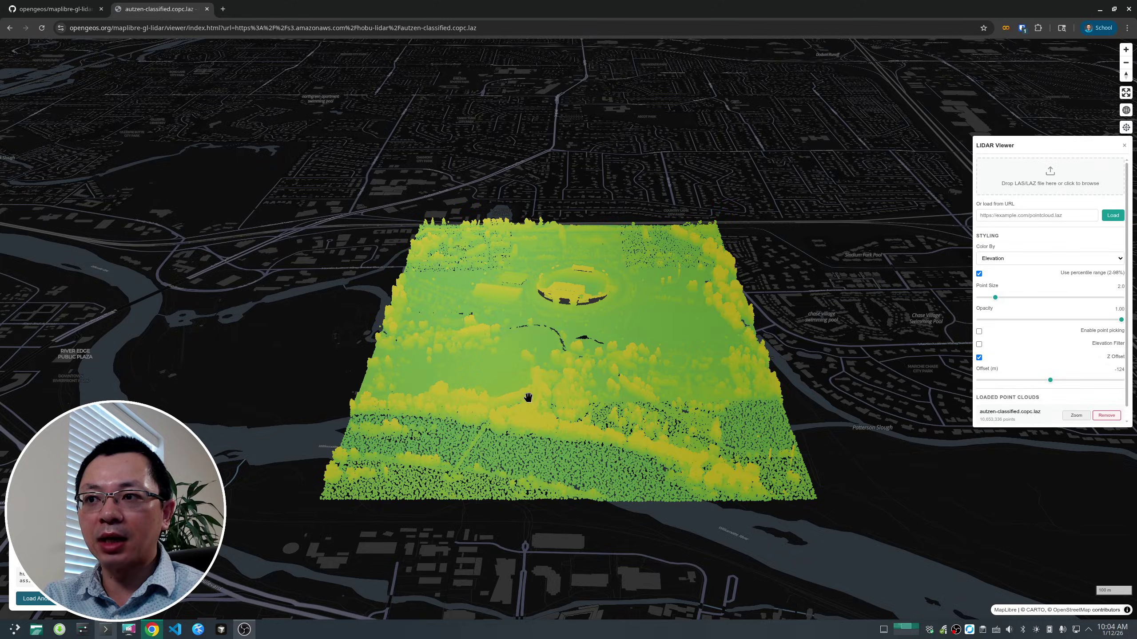
Check the Credits section at the end of the repository README for the sample dataset's source, dismissing the split view tip.
left_click(54, 9)
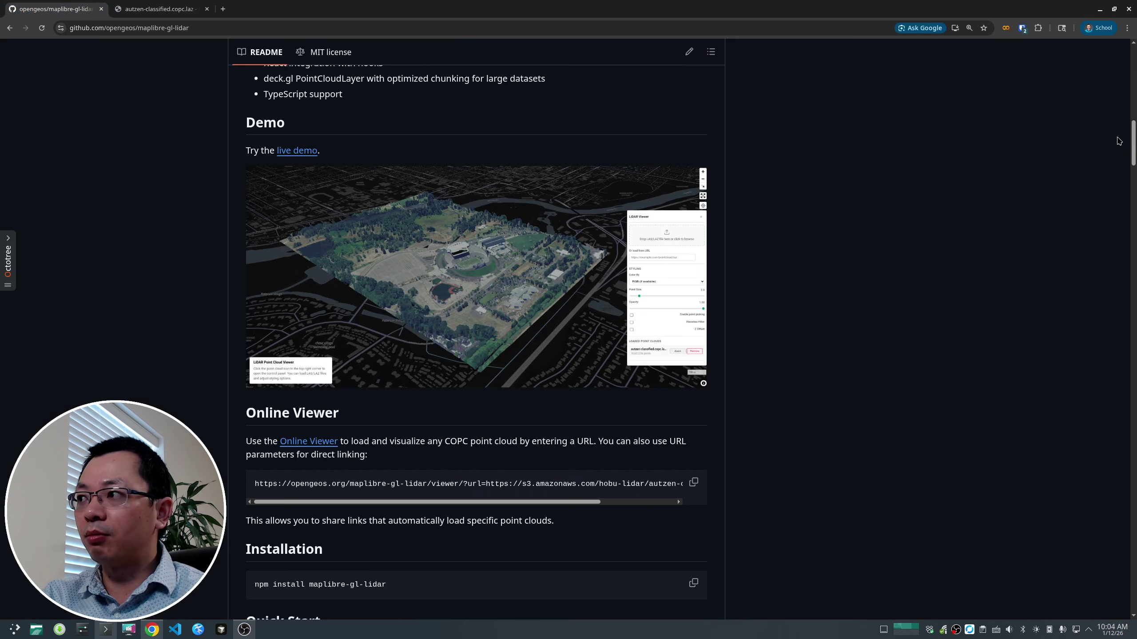
left_click_drag(1133, 143, 1055, 606)
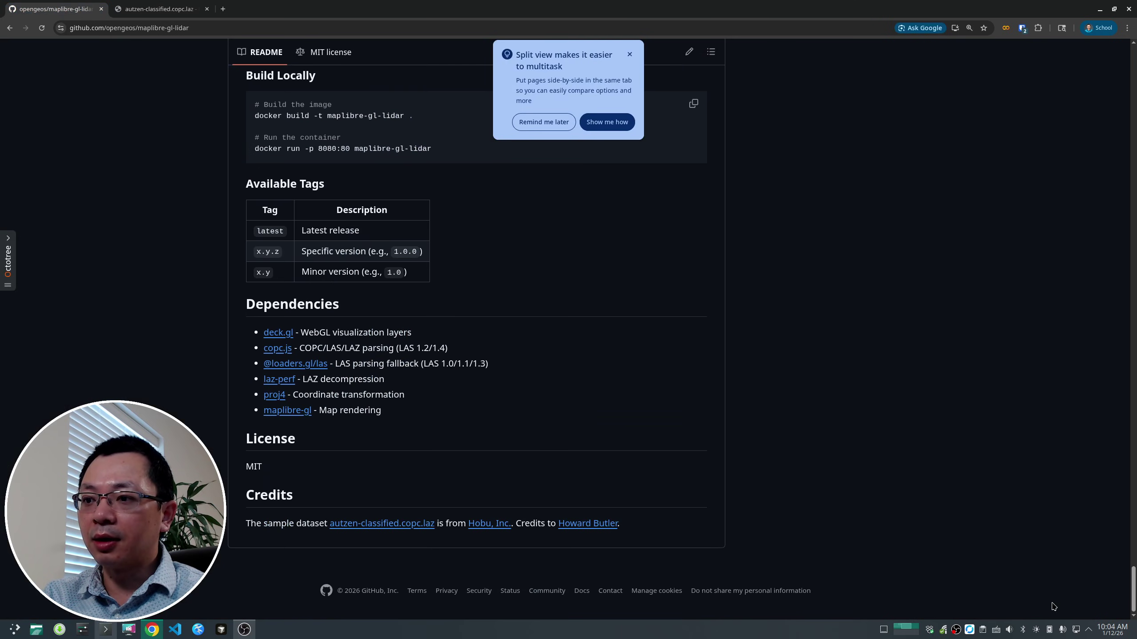
left_click(630, 55)
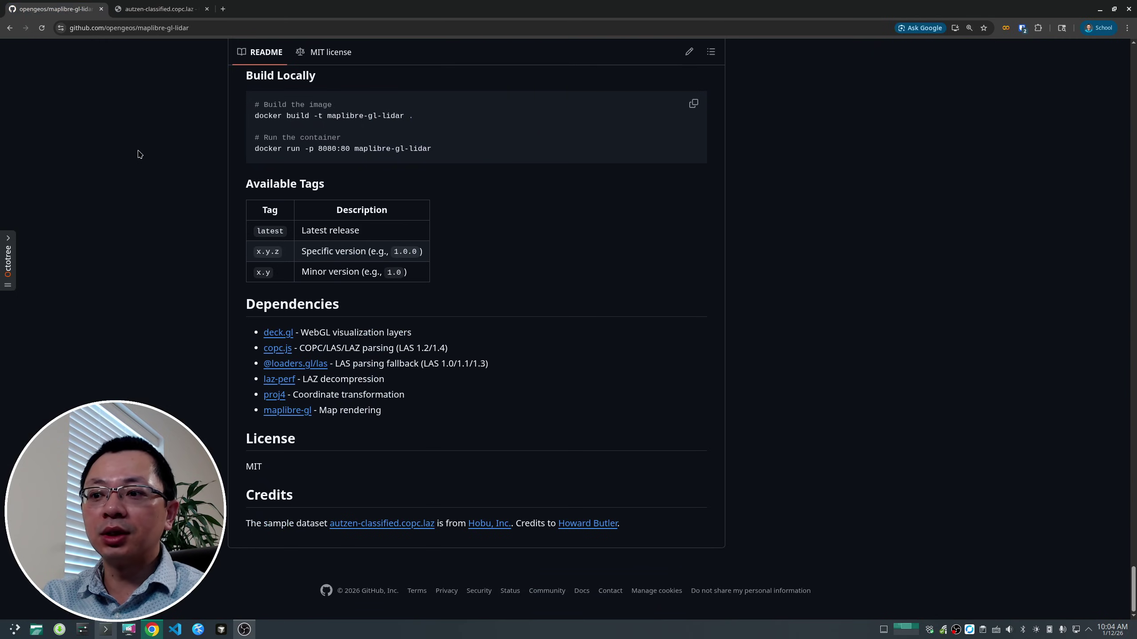
Return to the point cloud viewer and examine the Autzen point cloud from several angles.
left_click(157, 9)
left_click_drag(554, 398, 510, 367)
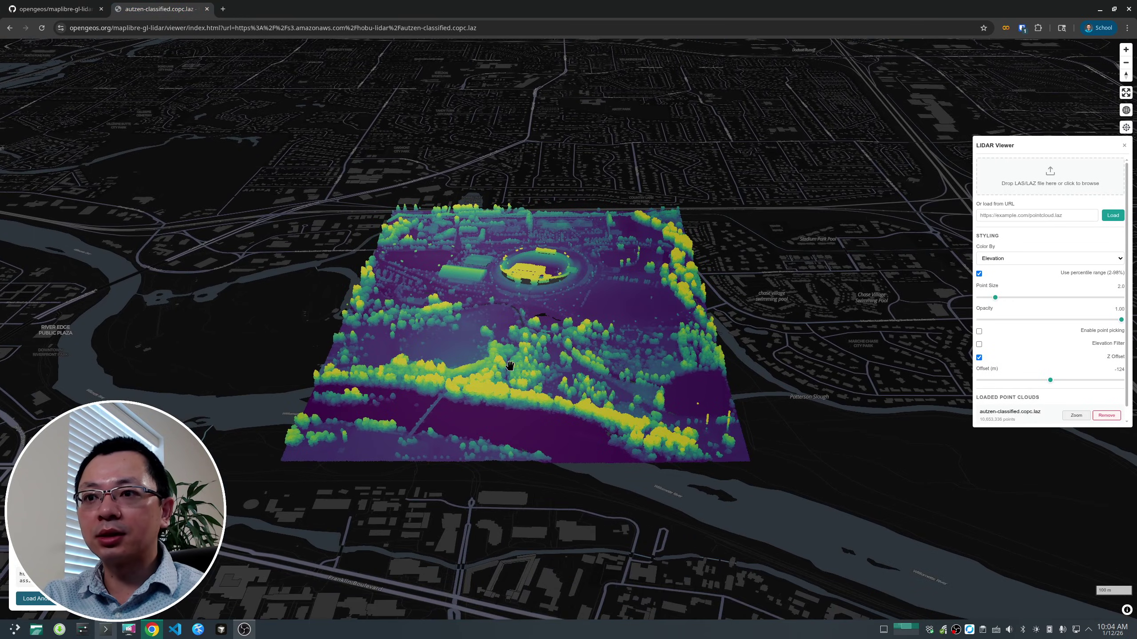
right_click_drag(556, 398, 484, 379)
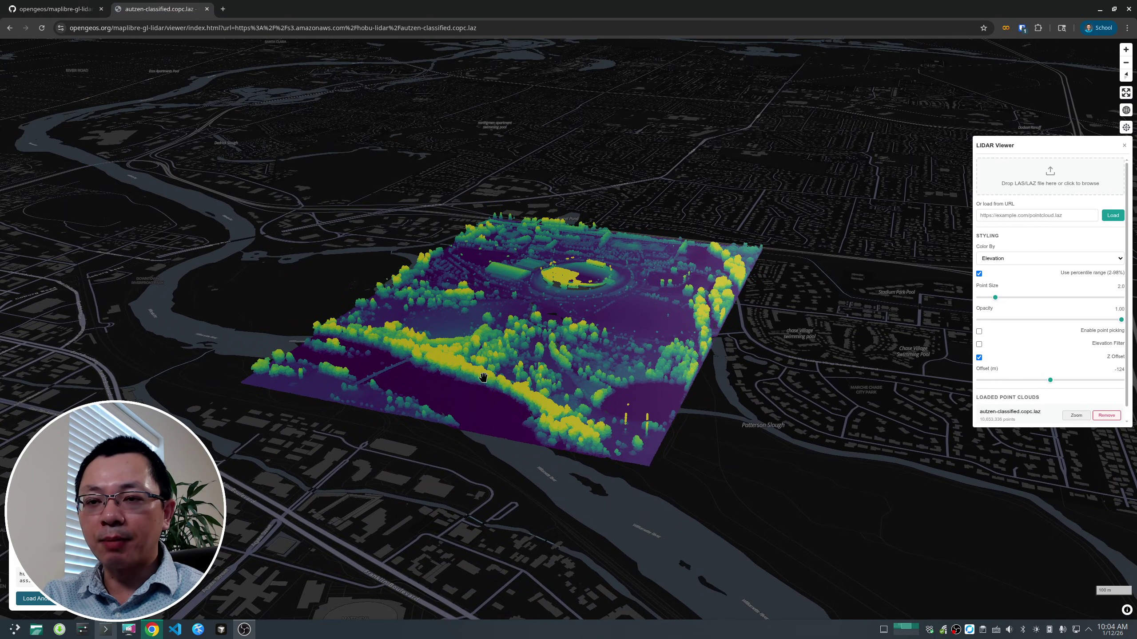
right_click_drag(520, 374, 596, 346)
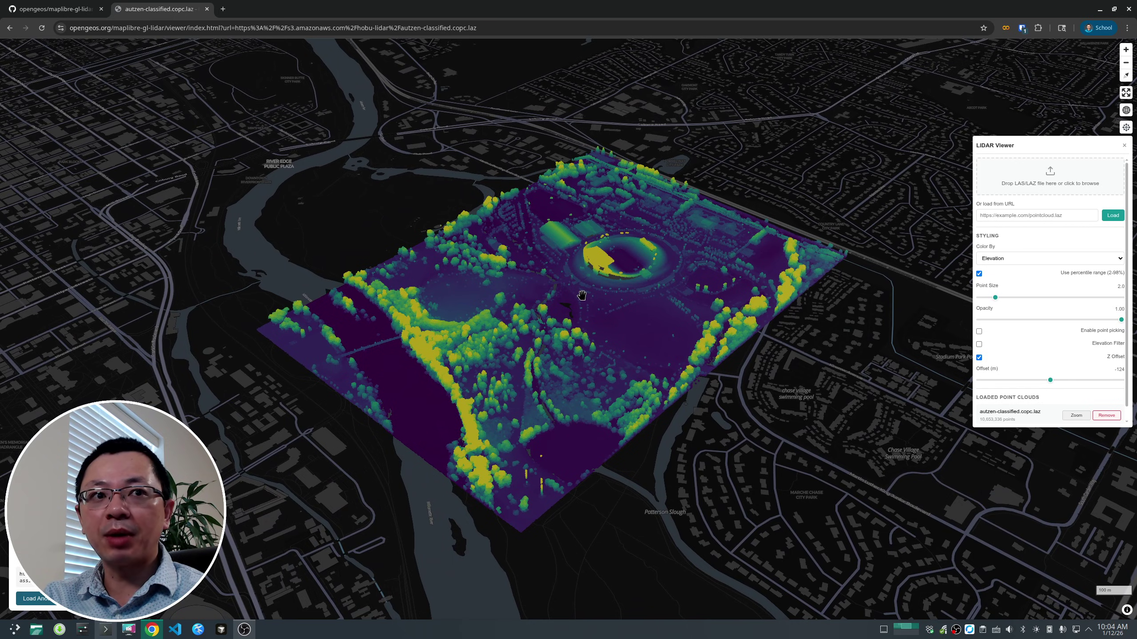
Collapse and reopen the LiDAR Viewer control panel and examine its local file and URL loading options.
left_click(1126, 127)
left_click(1125, 127)
left_click_drag(544, 360, 615, 330)
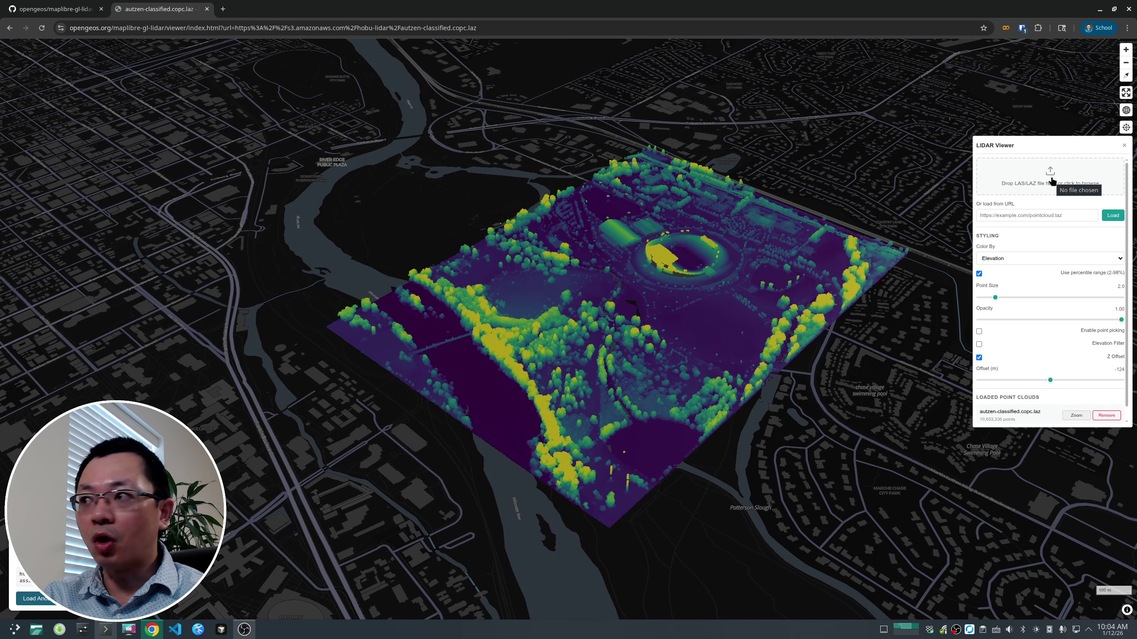
left_click(1031, 216)
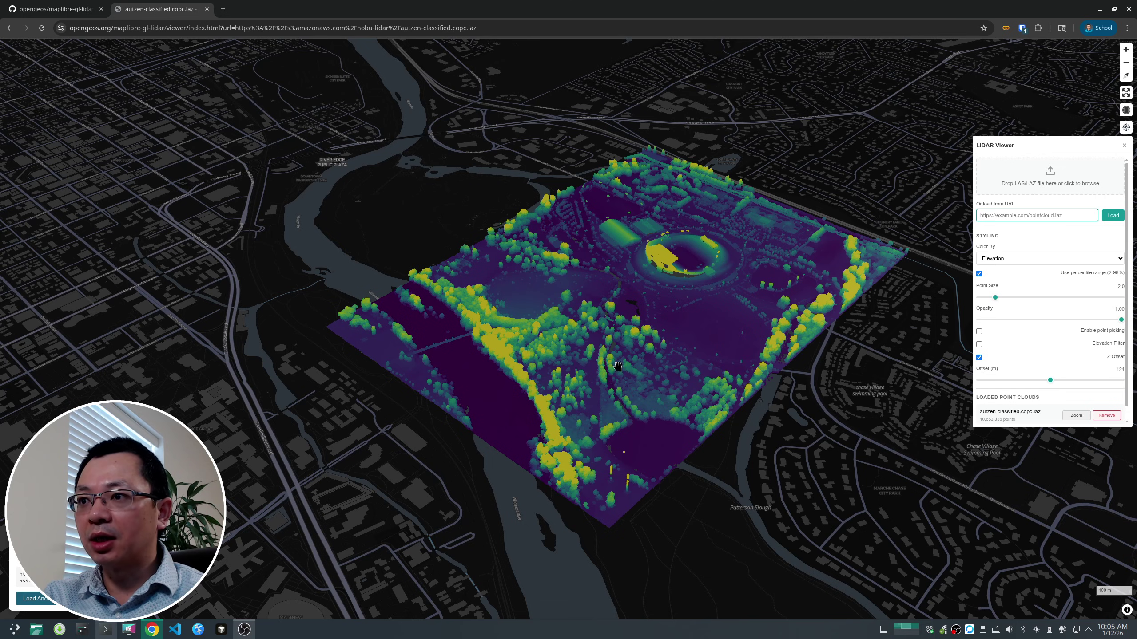
Switch the 2-98% percentile range off and back on twice to compare the elevation coloring of the point cloud.
scroll(553, 371, "up", 5)
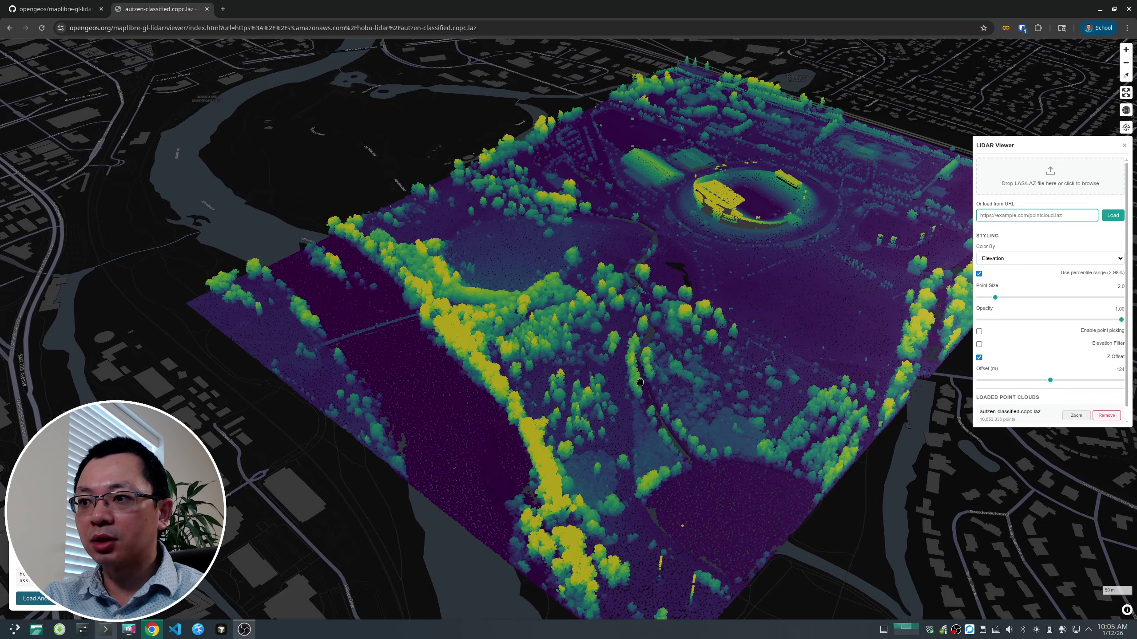
left_click_drag(651, 384, 562, 379)
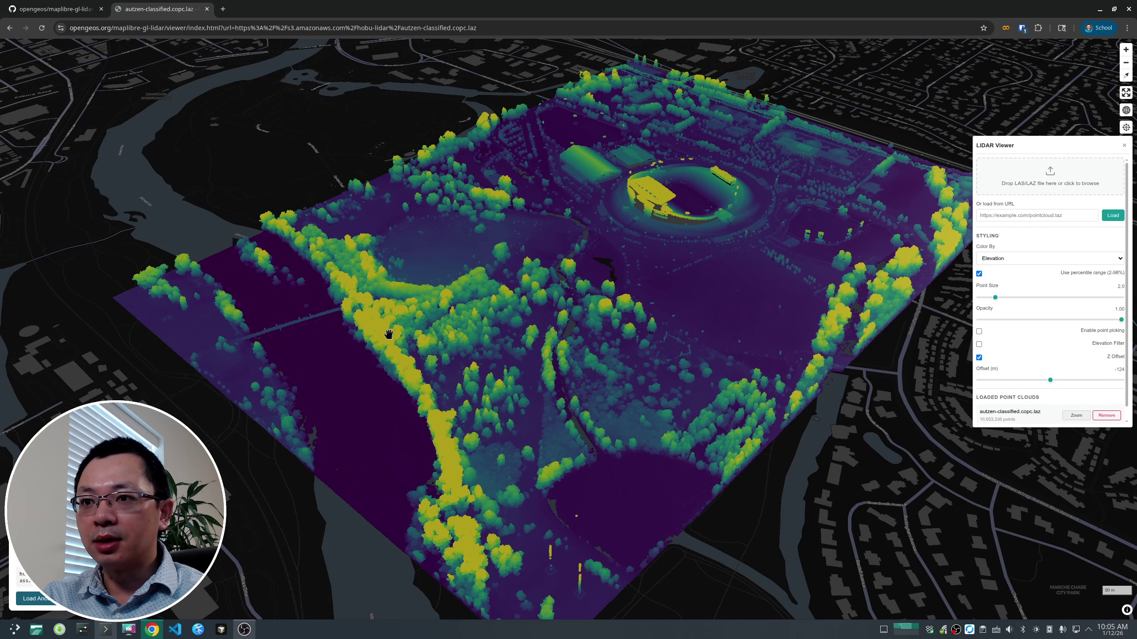
right_click_drag(479, 474, 484, 449)
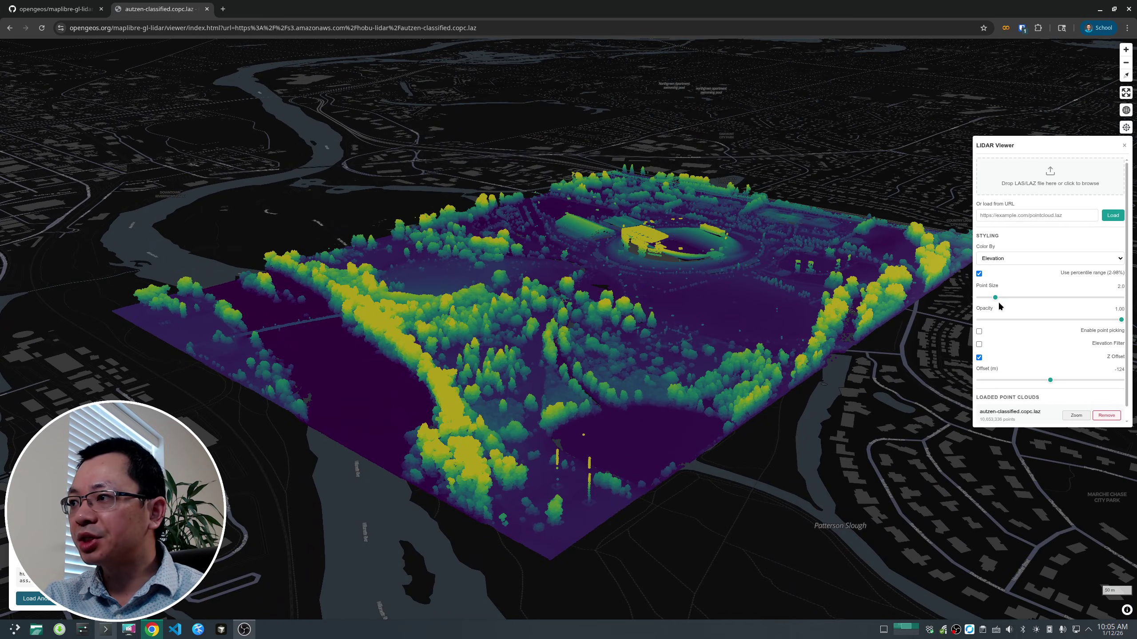
left_click(979, 274)
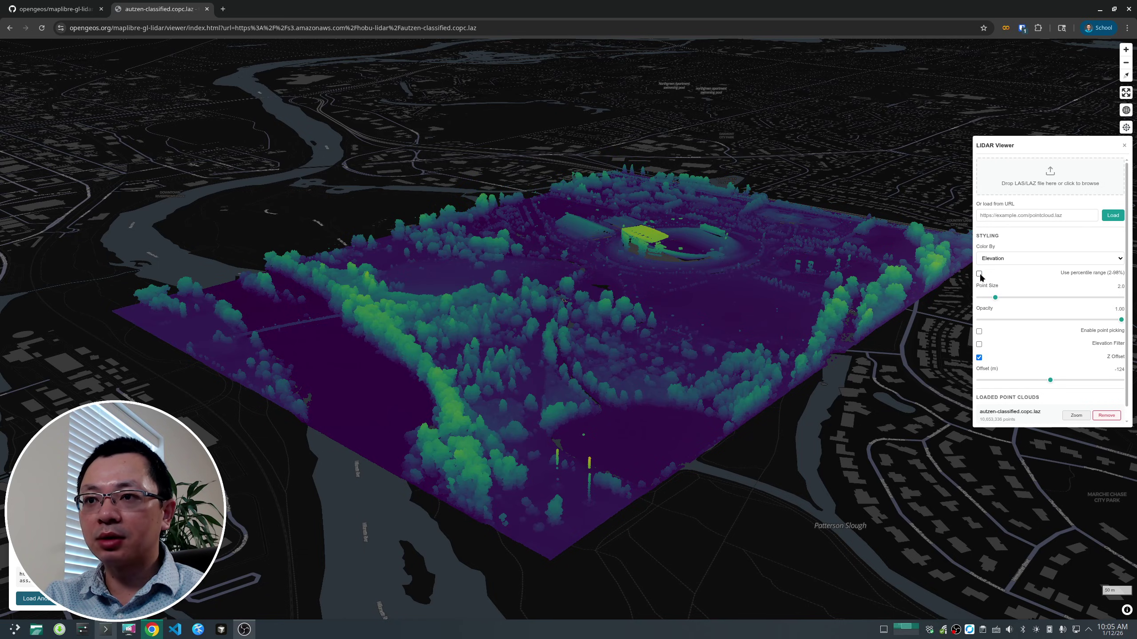
left_click(978, 274)
left_click(979, 273)
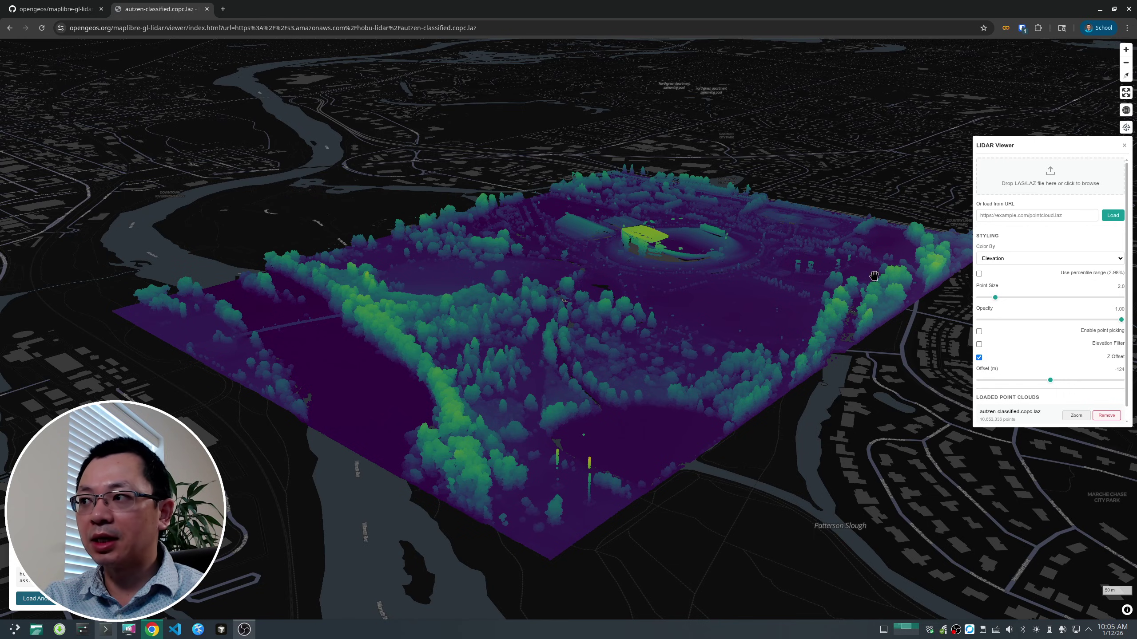
left_click(979, 274)
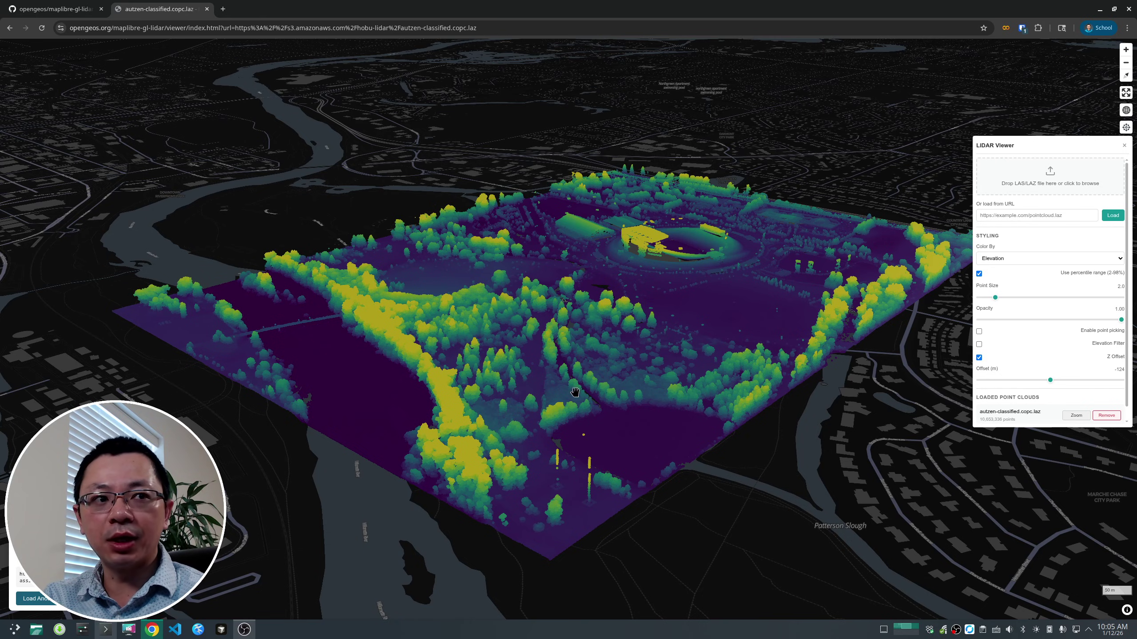
Check the point count of autzen-classified.copc.laz among the loaded point clouds.
left_click_drag(545, 379, 571, 376)
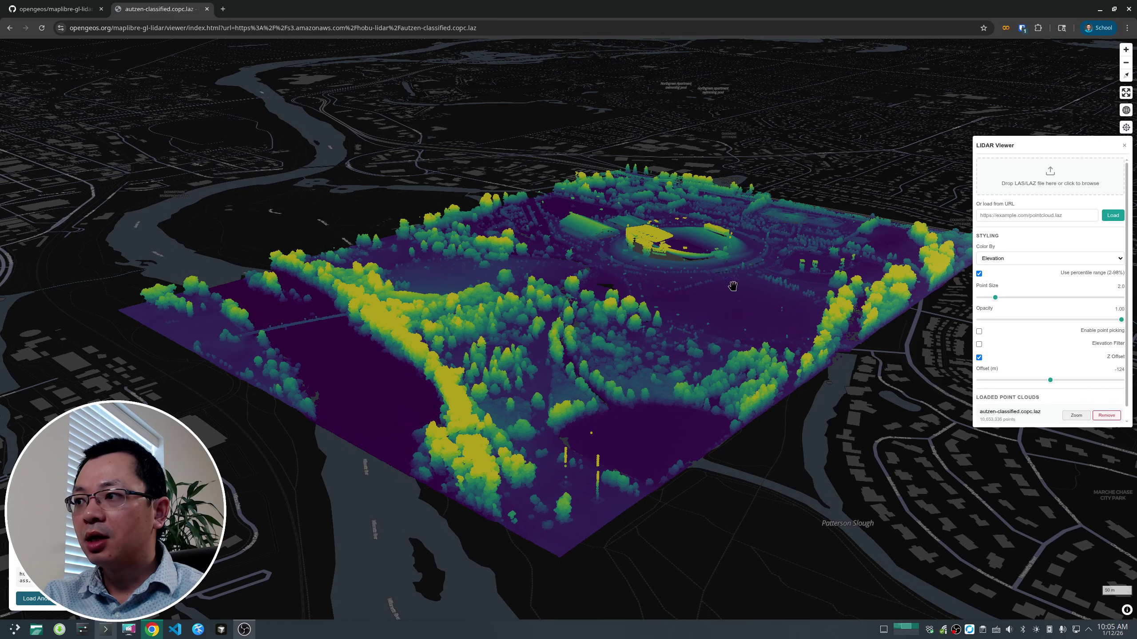
scroll(1096, 317, "down", 1)
left_click_drag(998, 408, 982, 407)
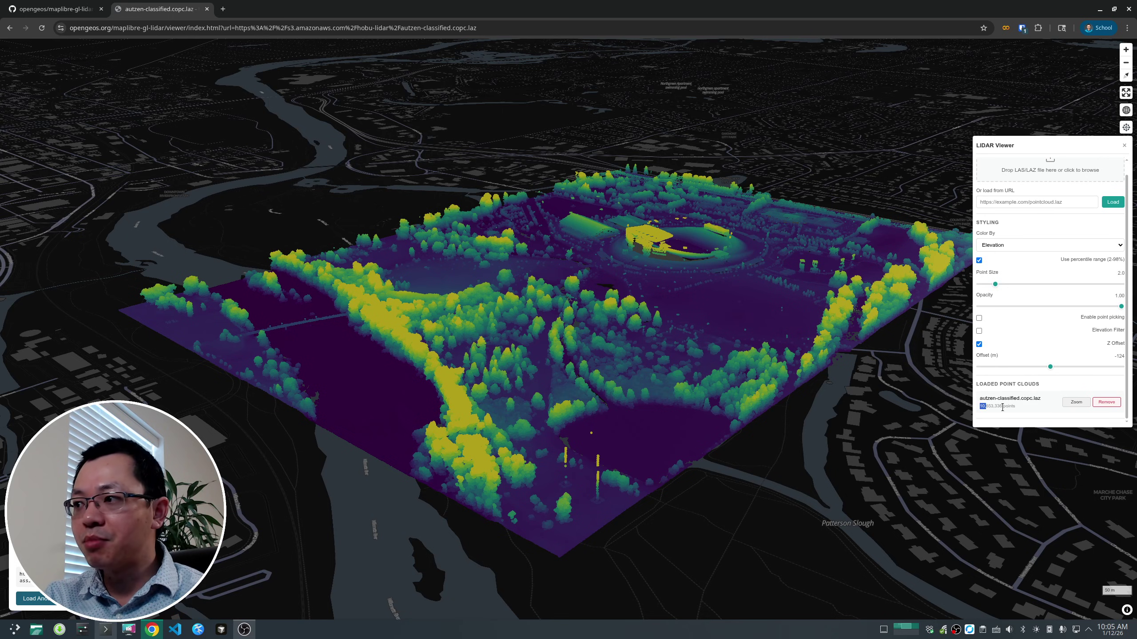
left_click_drag(661, 231, 573, 299)
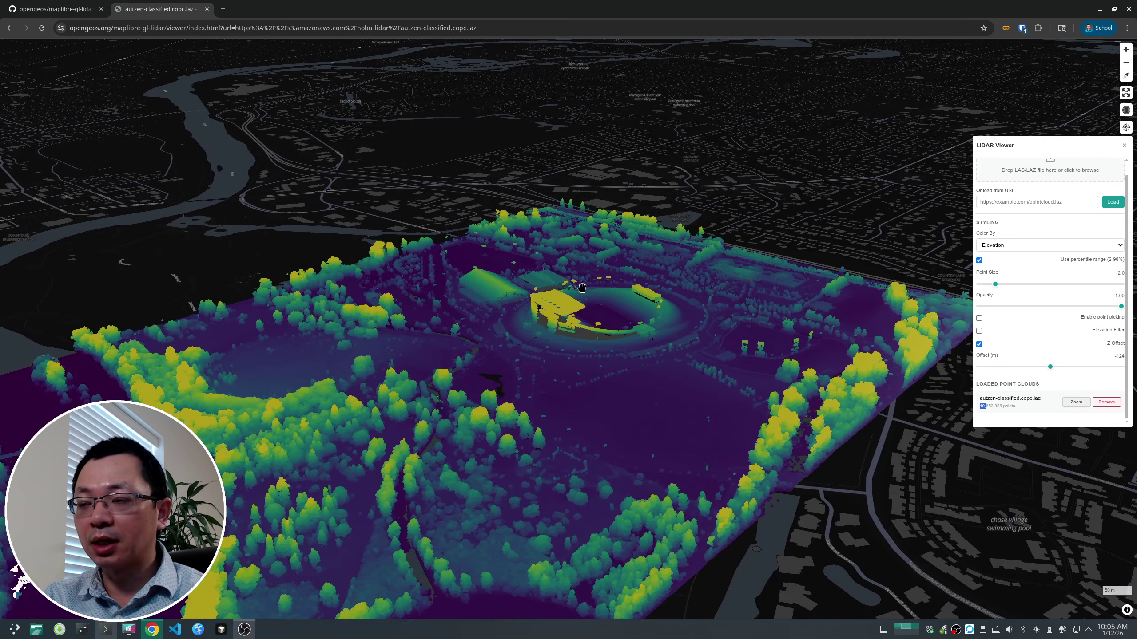
triple_click(1003, 408)
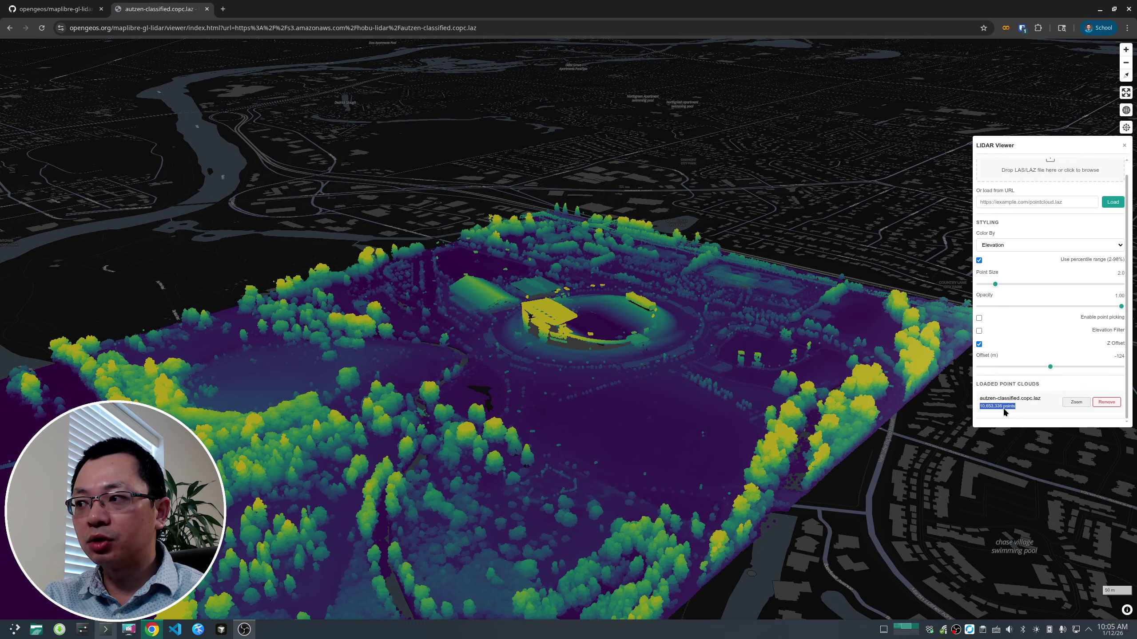
Inspect the stadium's seating, roof and field up close in the point cloud from different angles.
scroll(584, 341, "up", 2)
scroll(583, 340, "up", 5)
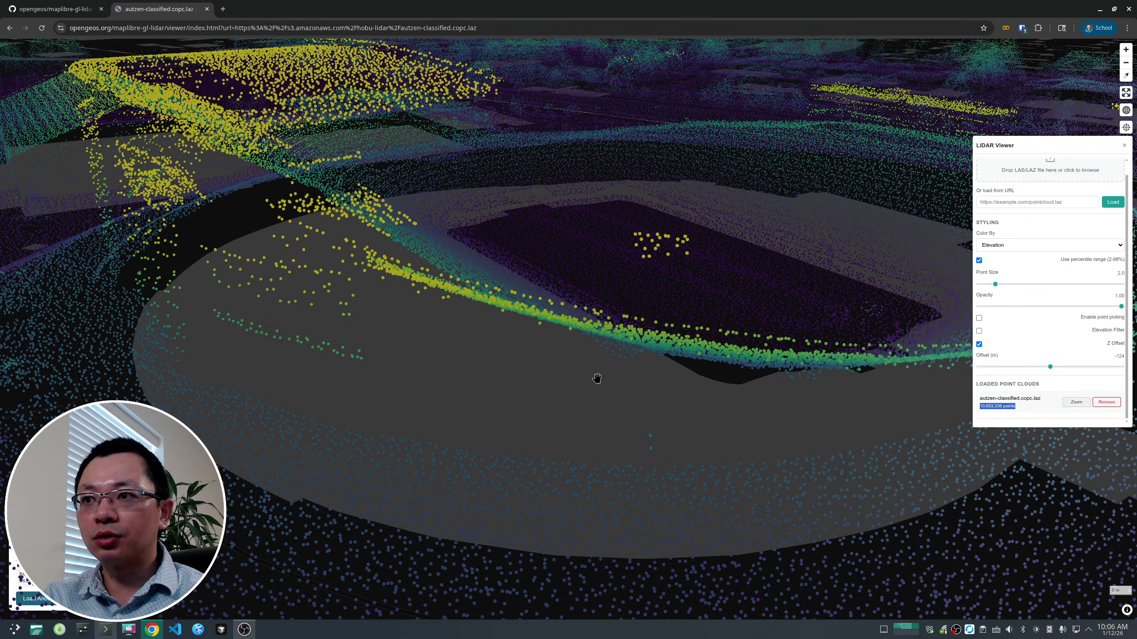
left_click(597, 379)
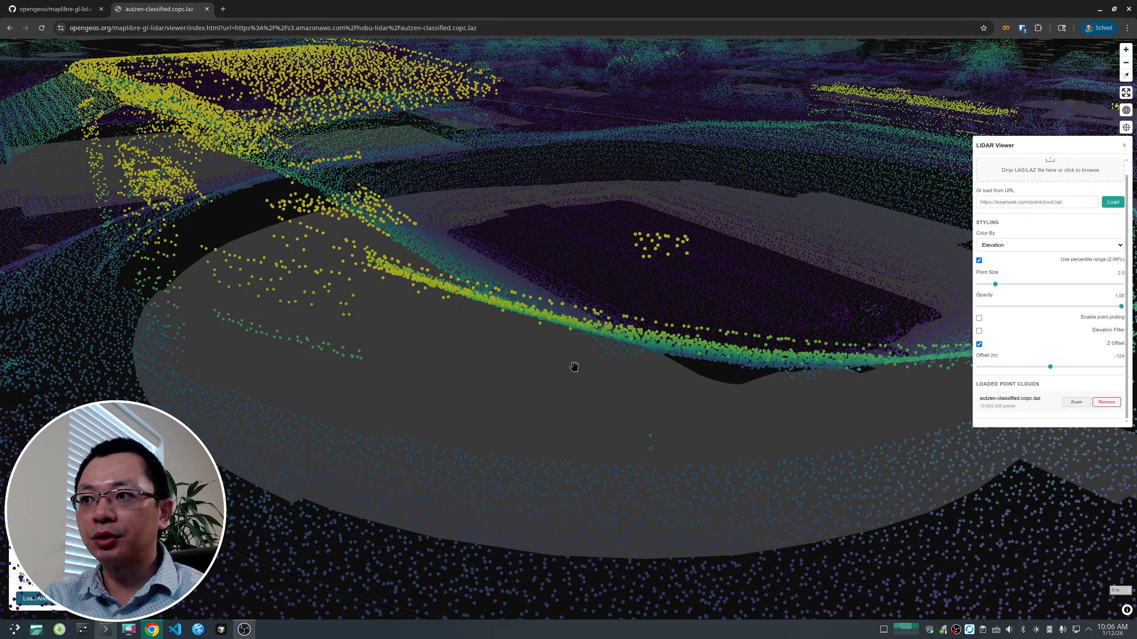
scroll(597, 385, "down", 3)
right_click_drag(643, 383, 493, 298)
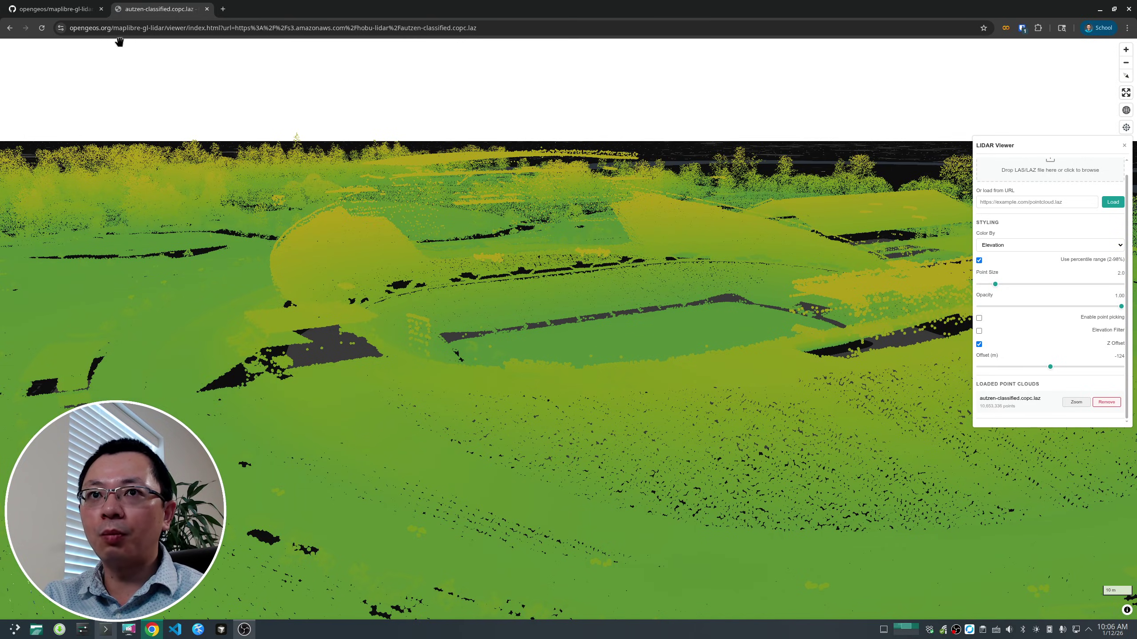
Switch to the repository README and find the Docker instructions for running the examples.
left_click(66, 9)
scroll(490, 253, "up", 5)
scroll(491, 253, "up", 1)
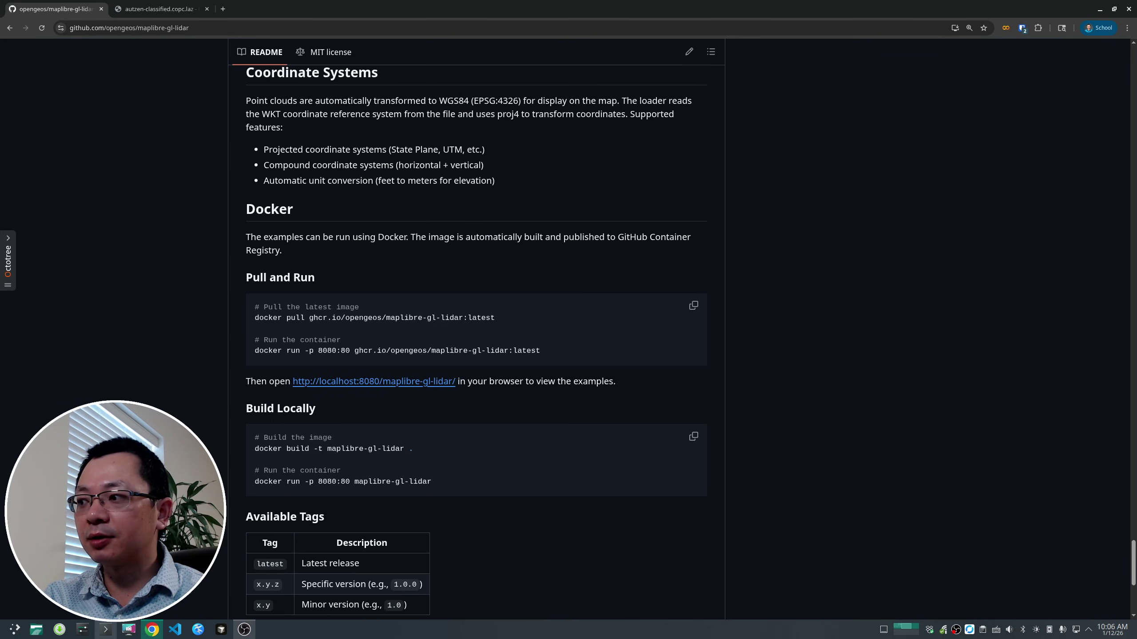
Review the Dynamic COPC streaming entry in the README's feature list and return to the point cloud viewer.
left_click_drag(1133, 583, 1002, 137)
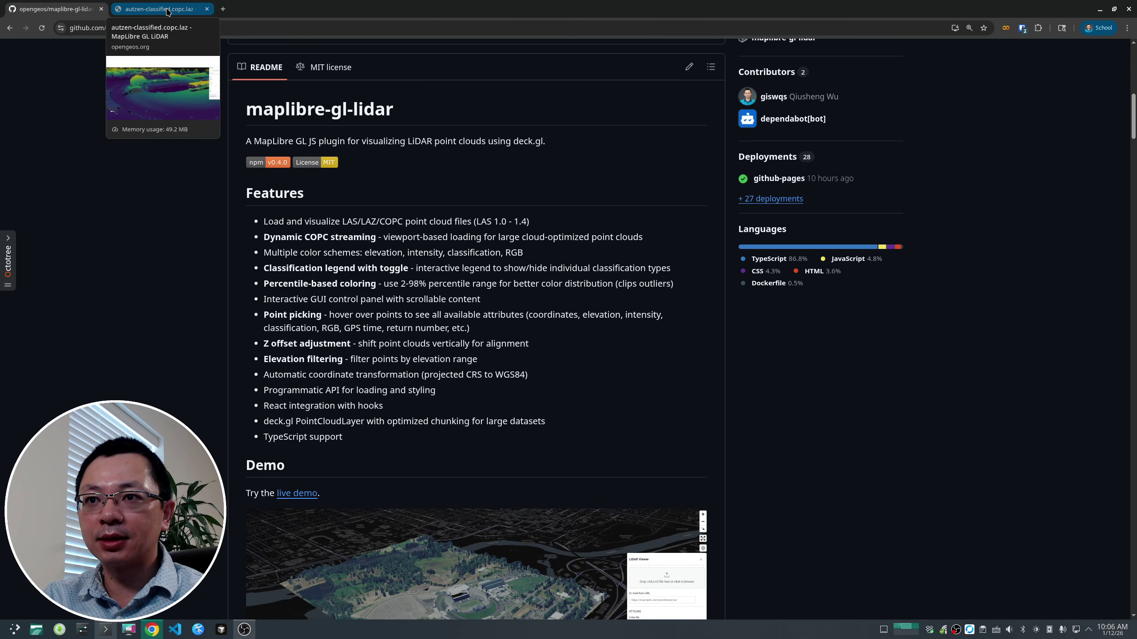
left_click_drag(314, 237, 326, 240)
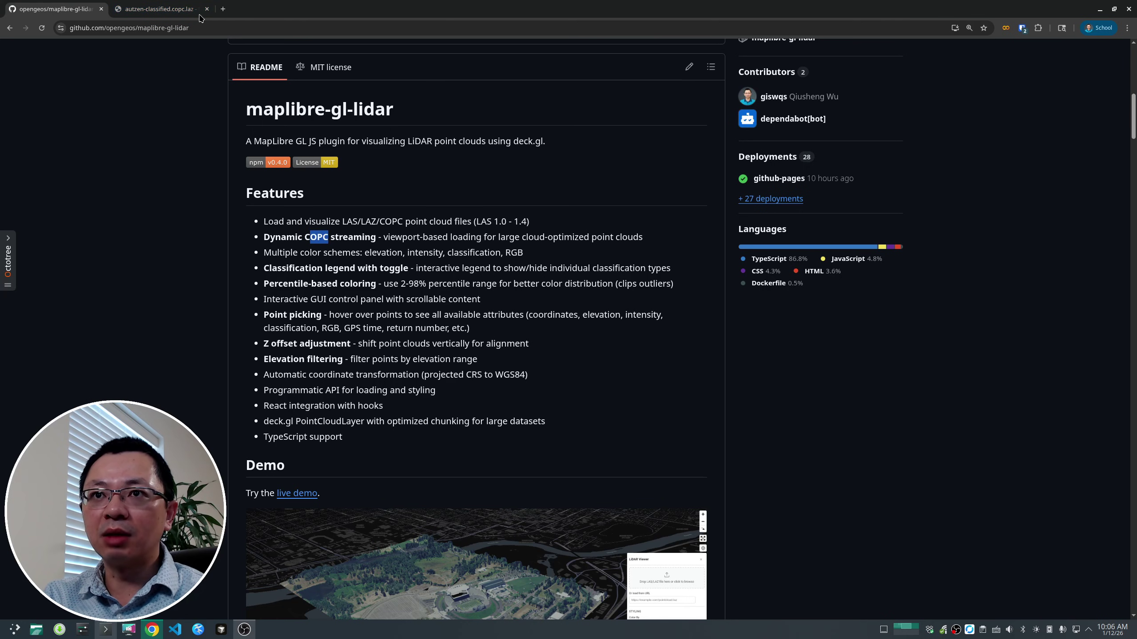
left_click(172, 10)
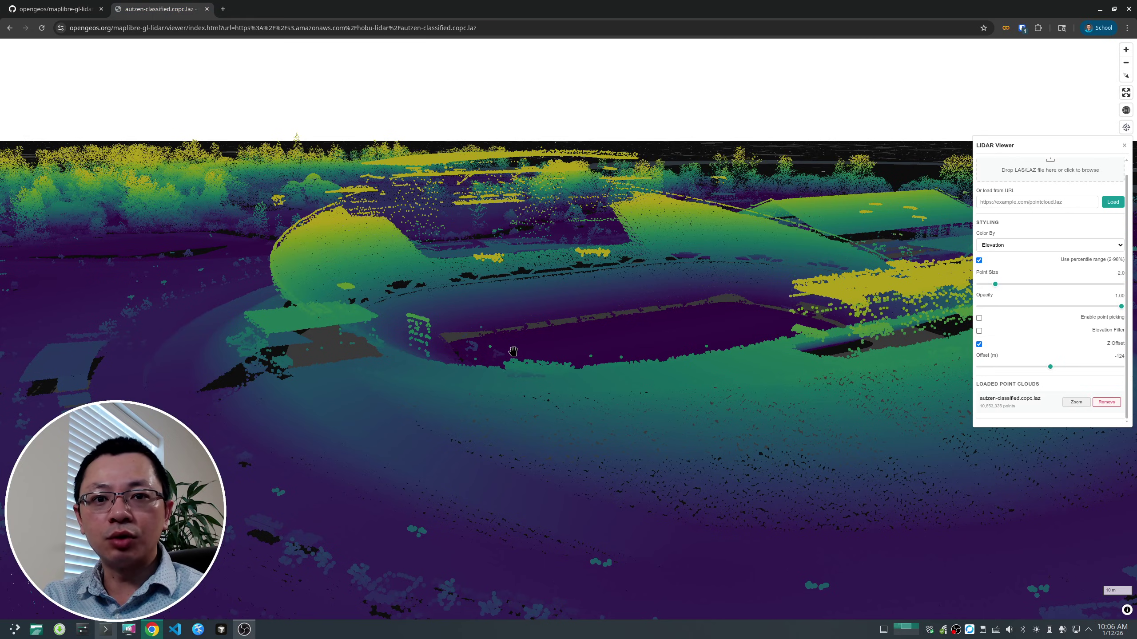
Try a point size of 1.5 and larger sizes up close at the stadium, then restore the point size to 2.0.
mouse_move(994, 284)
left_mouse_down()
mouse_move(1081, 285)
mouse_move(980, 286)
mouse_move(1083, 291)
mouse_move(986, 287)
left_mouse_up()
scroll(534, 350, "up", 5)
scroll(500, 350, "up", 5)
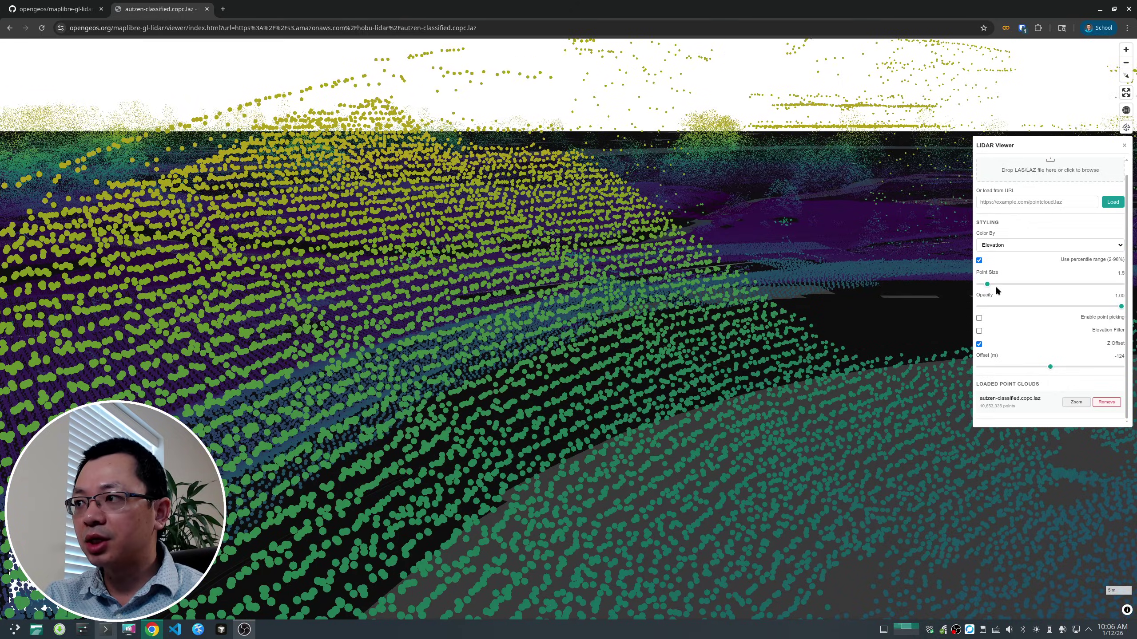
left_click_drag(988, 286, 1062, 289)
left_click_drag(1066, 289, 994, 287)
Inspect the full extent of the Autzen point cloud from overhead and from oblique angles.
scroll(610, 390, "down", 10)
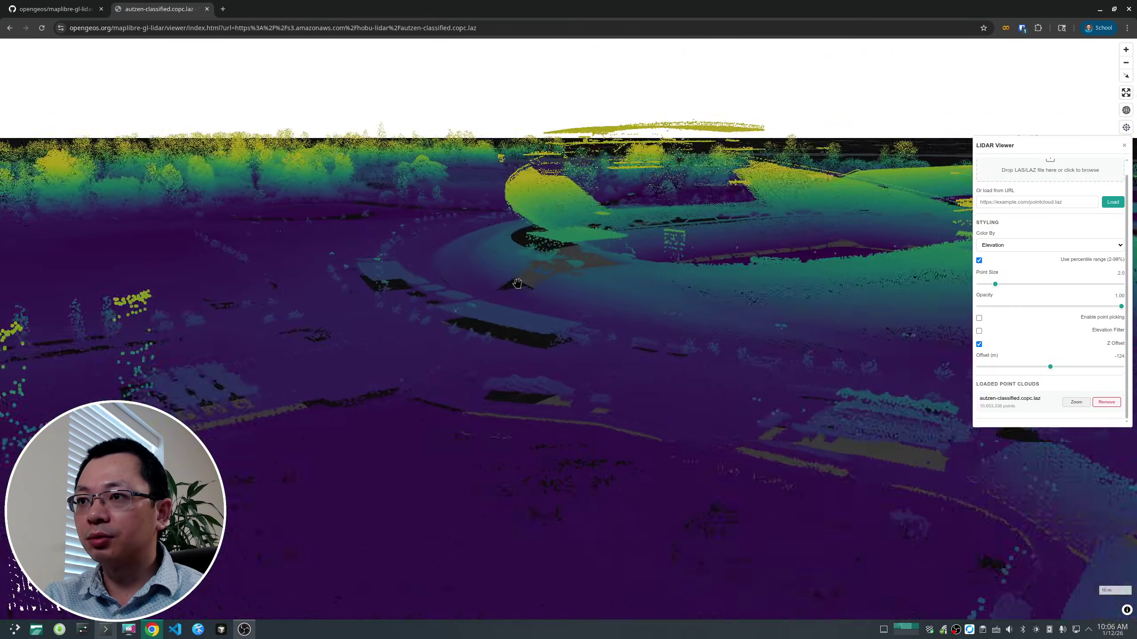
scroll(501, 427, "down", 5)
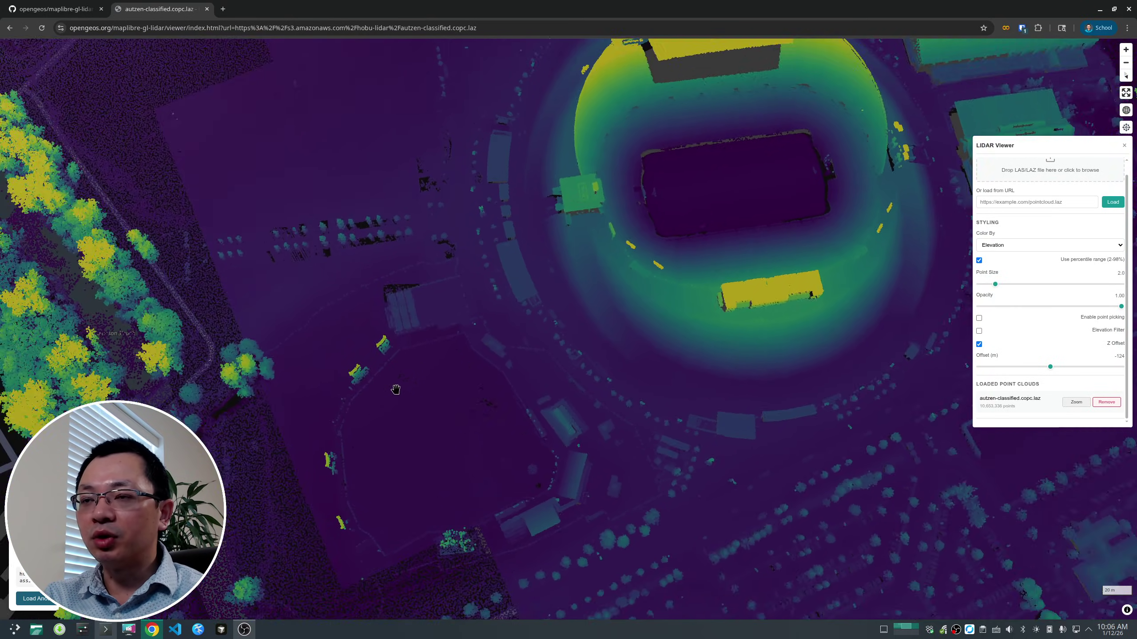
scroll(497, 410, "down", 3)
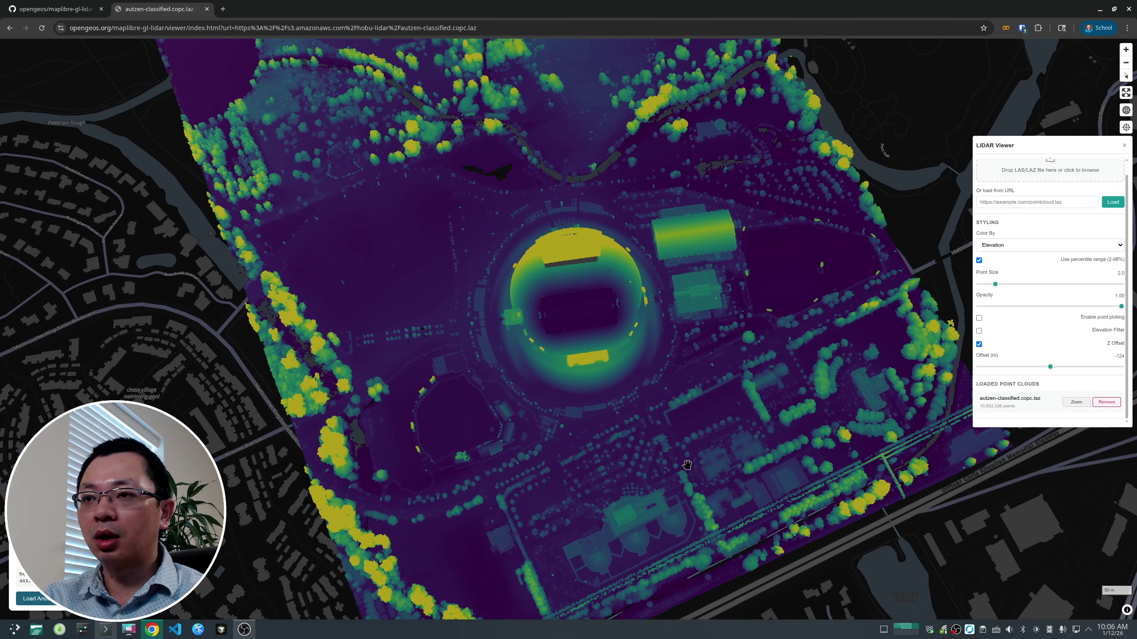
right_click_drag(636, 490, 579, 433)
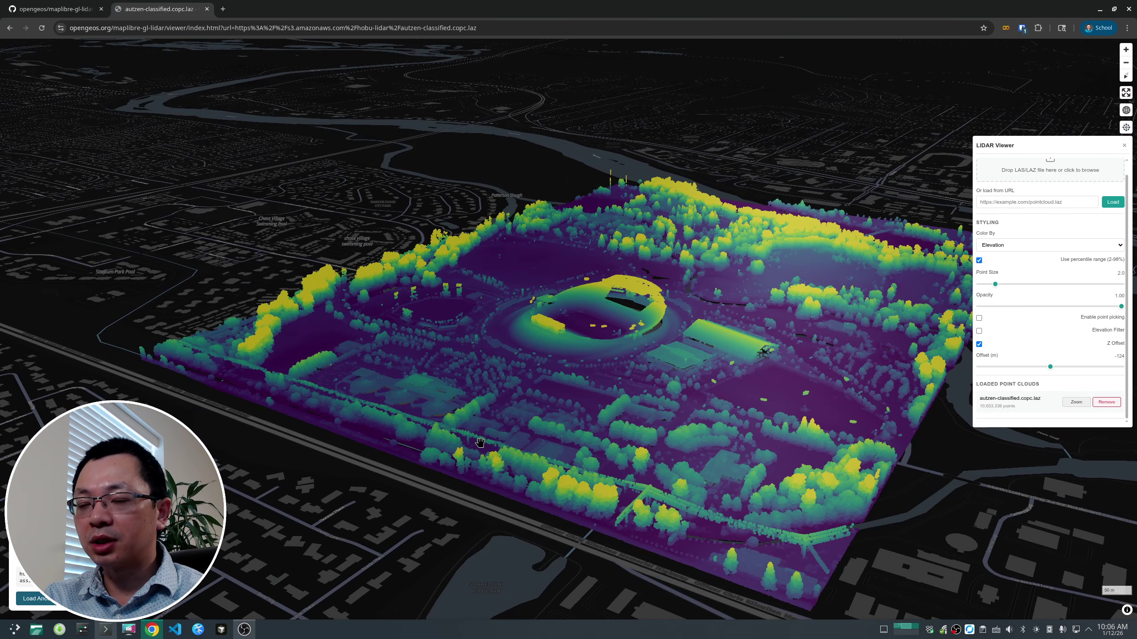
right_click_drag(724, 481, 693, 335)
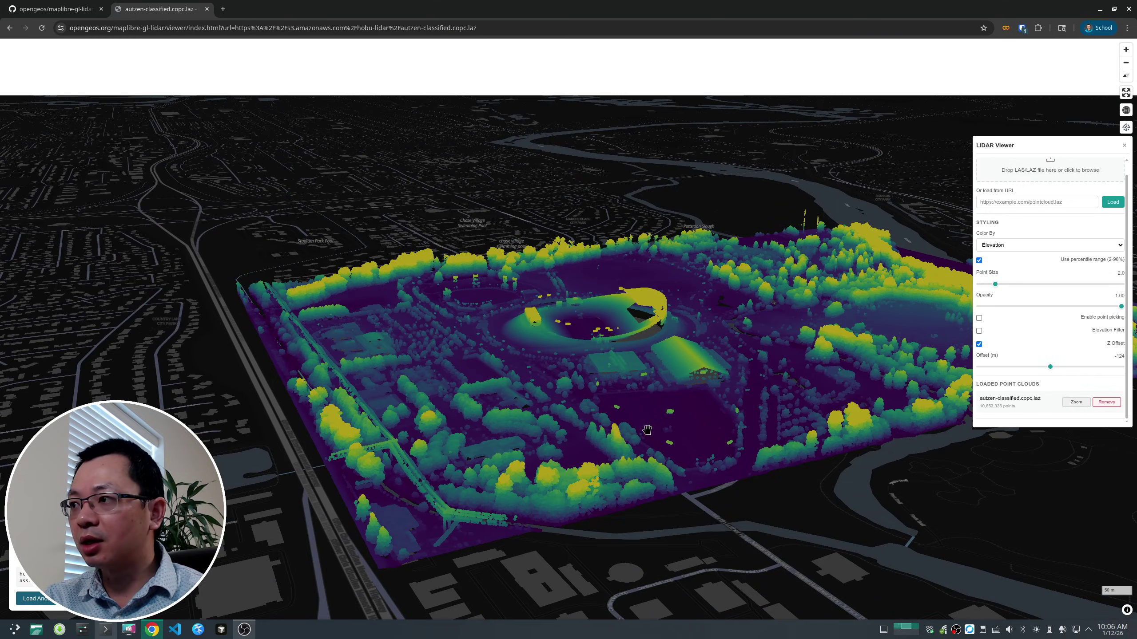
left_click_drag(694, 332, 595, 303)
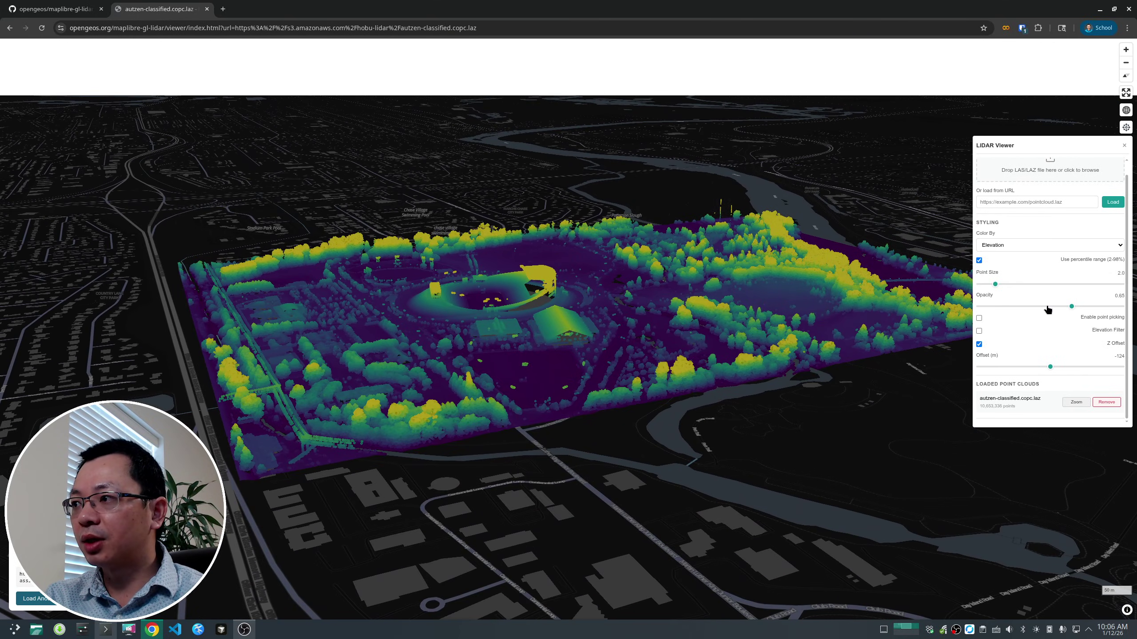
Lower the point cloud's opacity to compare its appearance, then restore it to 1.00.
left_click(979, 307)
left_click_drag(983, 312, 1128, 313)
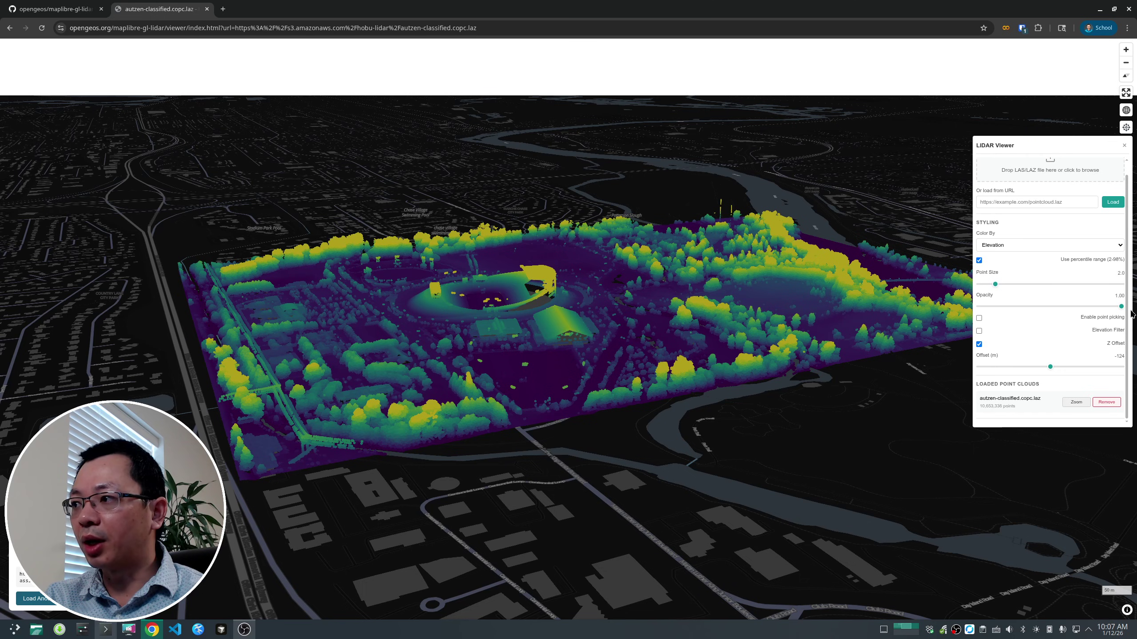
Enable point picking and examine the attributes of individual ground points beside the stadium.
right_click_drag(493, 372, 566, 388)
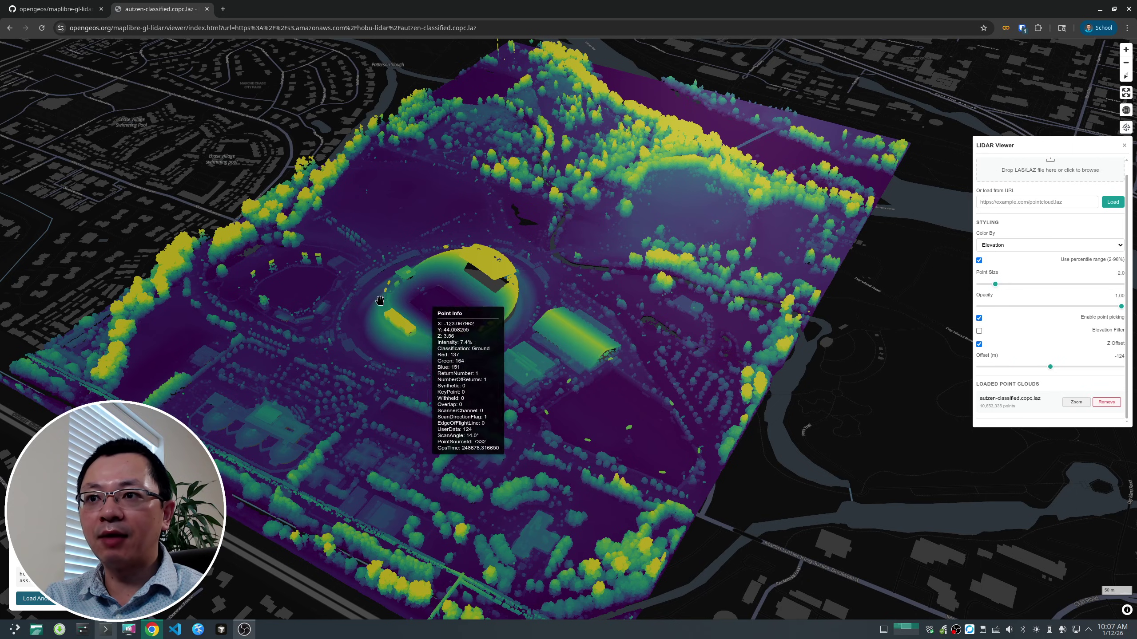
scroll(344, 367, "up", 3)
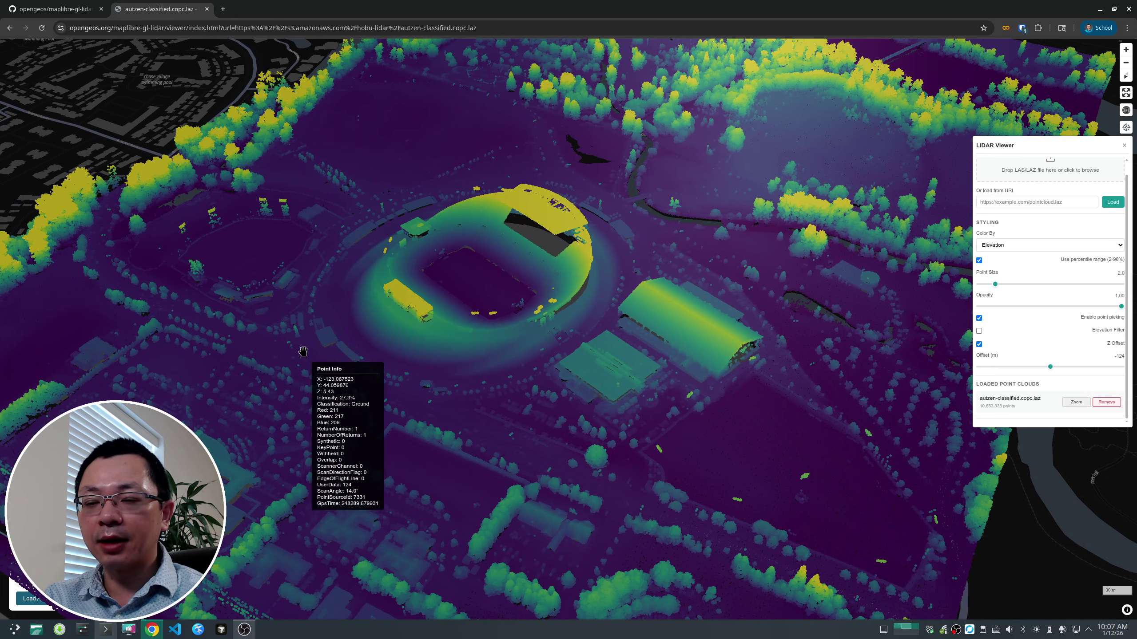
scroll(304, 352, "up", 5)
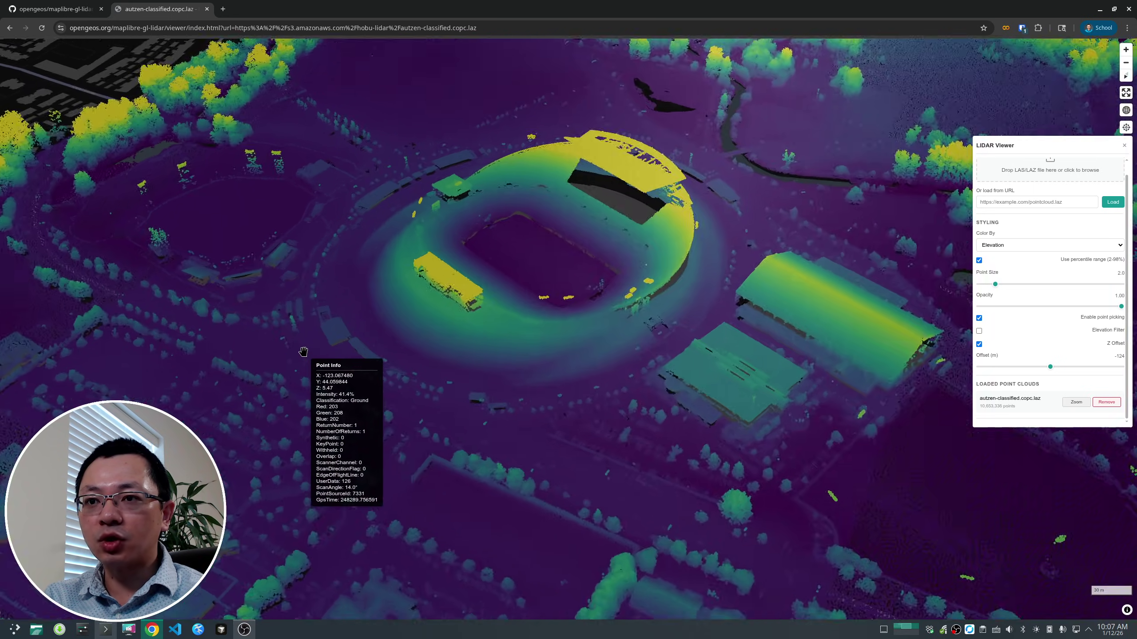
scroll(261, 341, "up", 5)
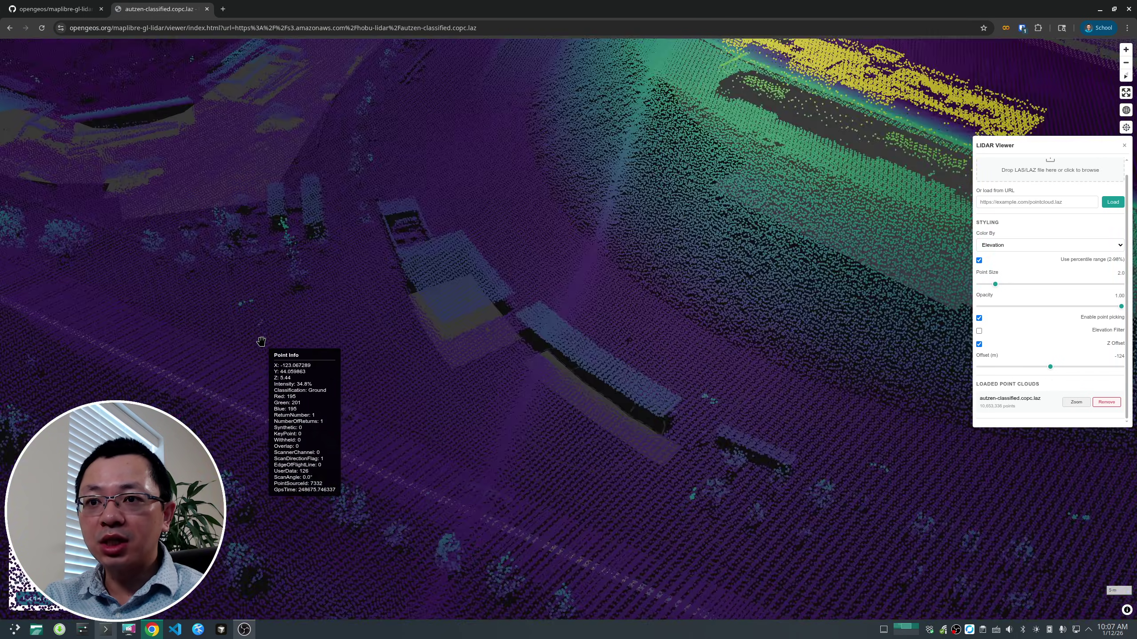
scroll(296, 324, "up", 3)
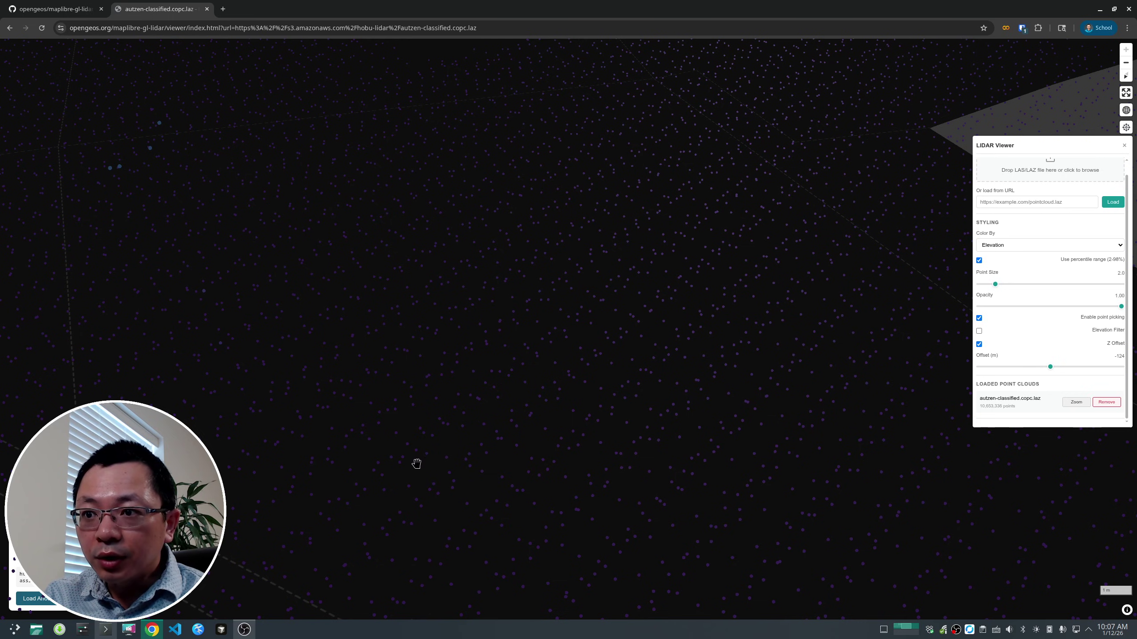
Set the point size to 3.0 and examine the attributes of more ground points near the stadium.
left_click_drag(994, 285, 1012, 286)
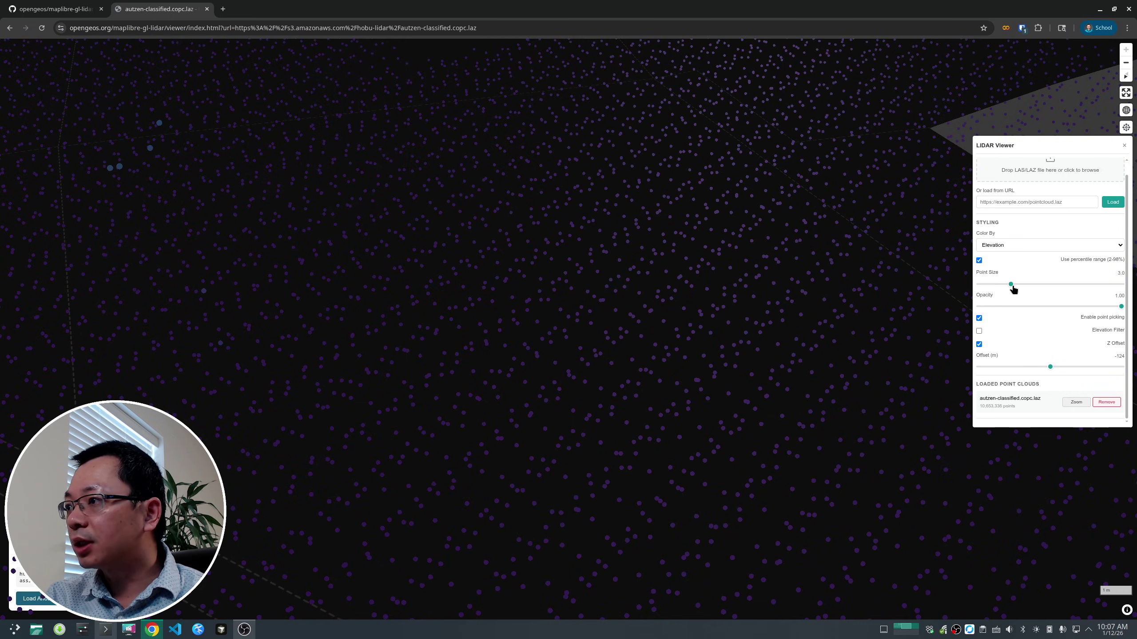
scroll(490, 342, "down", 5)
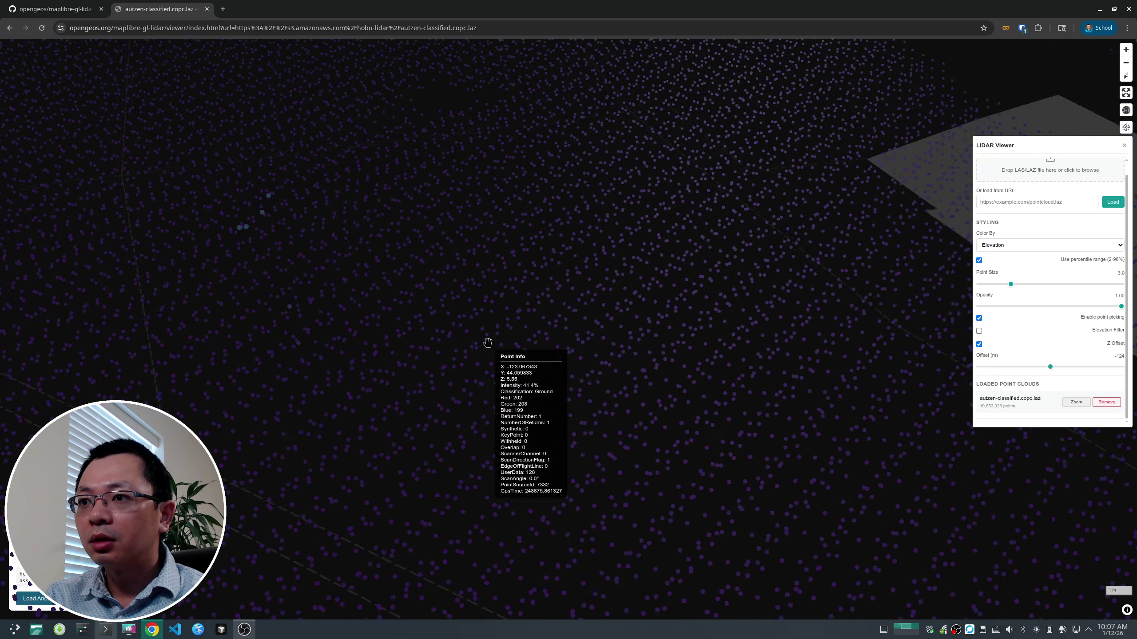
scroll(492, 366, "down", 3)
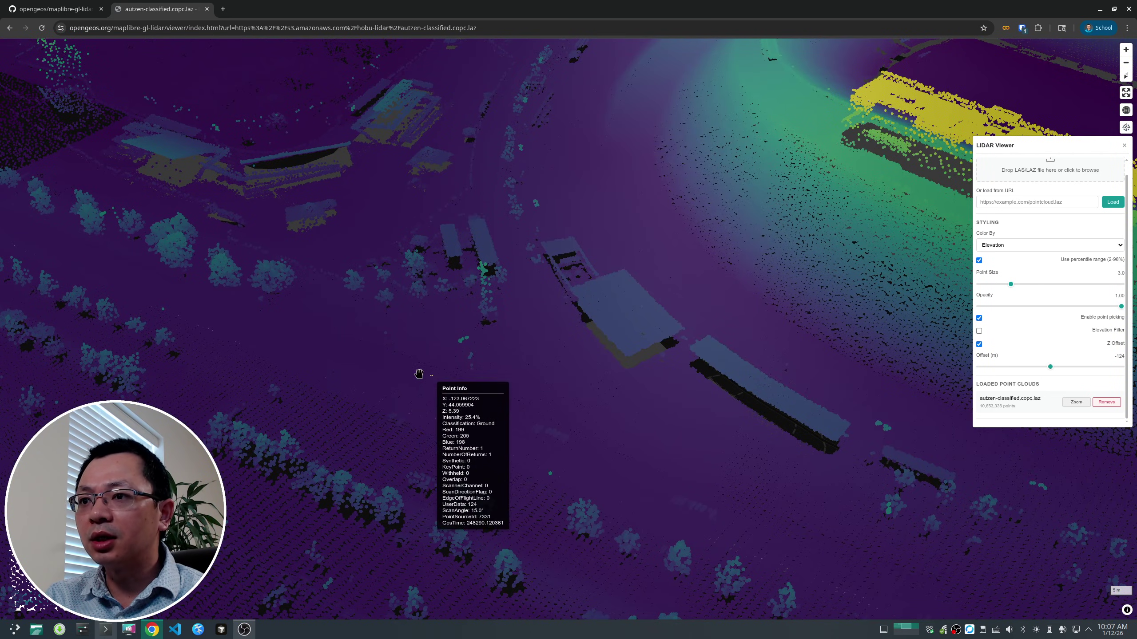
scroll(444, 380, "up", 3)
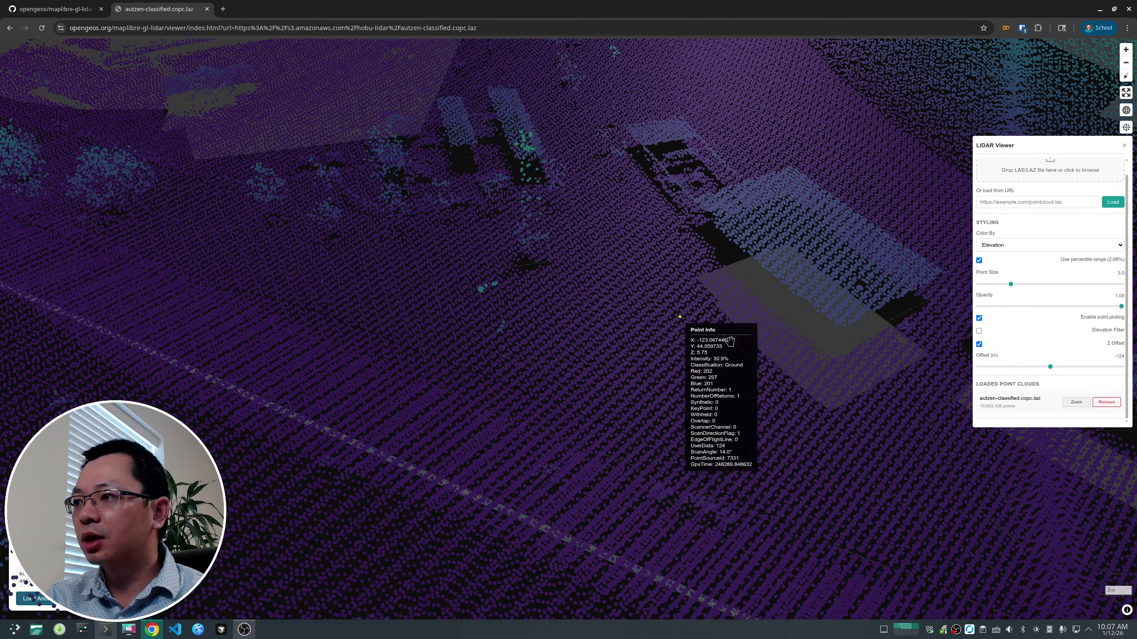
Turn off point picking and set the point size to 2.5 with the whole point cloud in view.
scroll(928, 410, "down", 5)
scroll(386, 346, "down", 5)
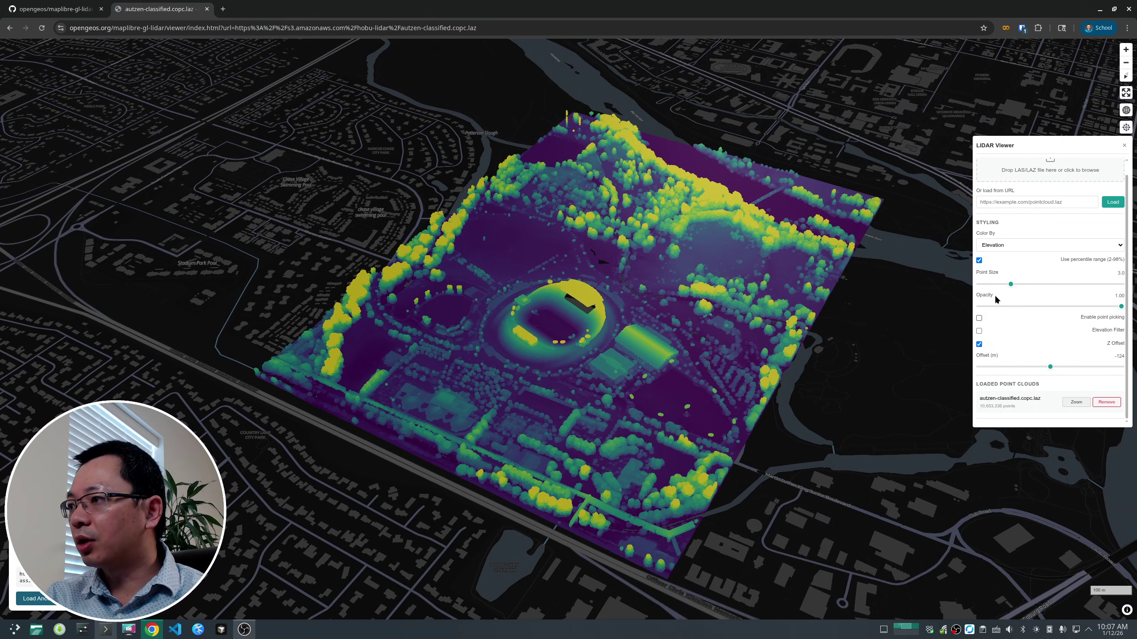
left_click_drag(1011, 285, 1003, 285)
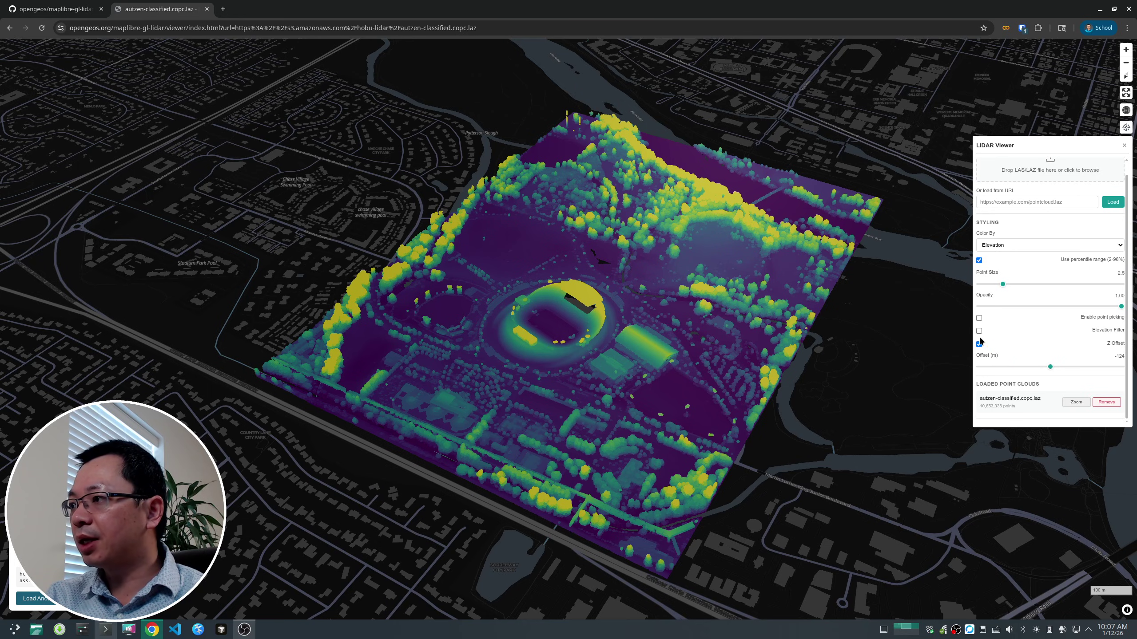
Turn on the elevation filter, try both ends of its range on the point cloud, and switch the filter off.
left_click_drag(590, 350, 647, 324)
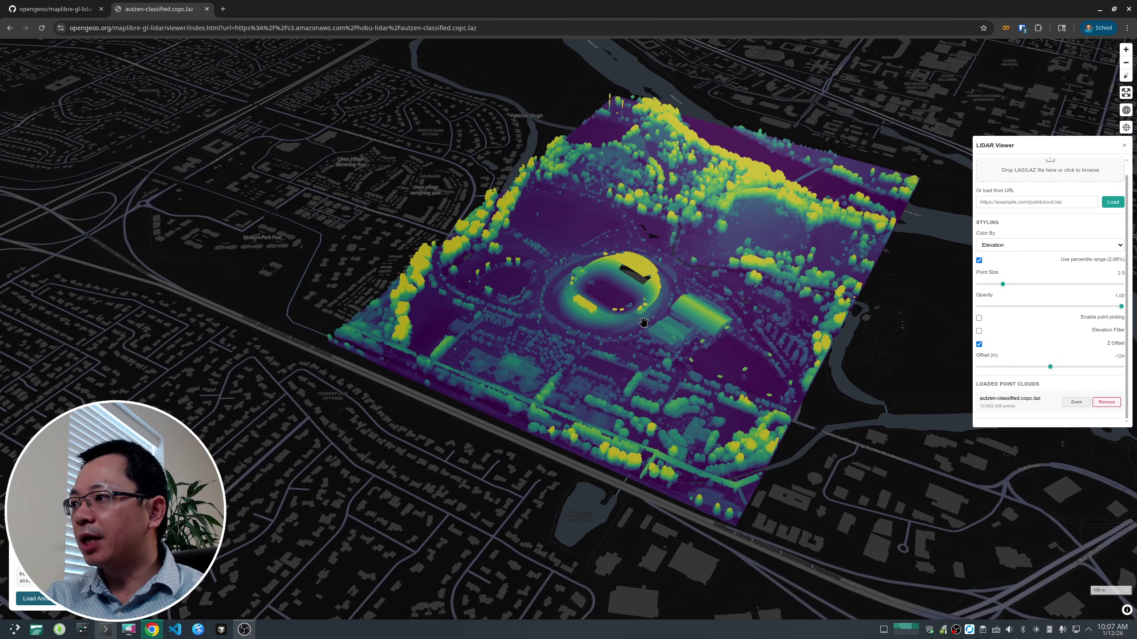
left_click(978, 331)
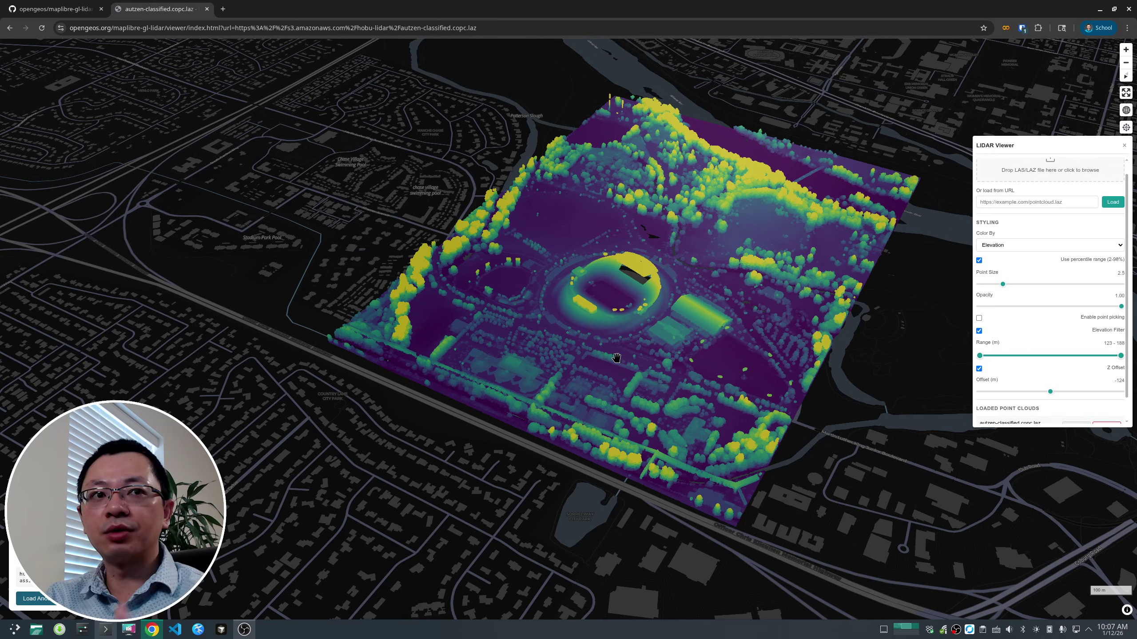
scroll(629, 360, "up", 3)
right_click_drag(627, 388, 702, 276)
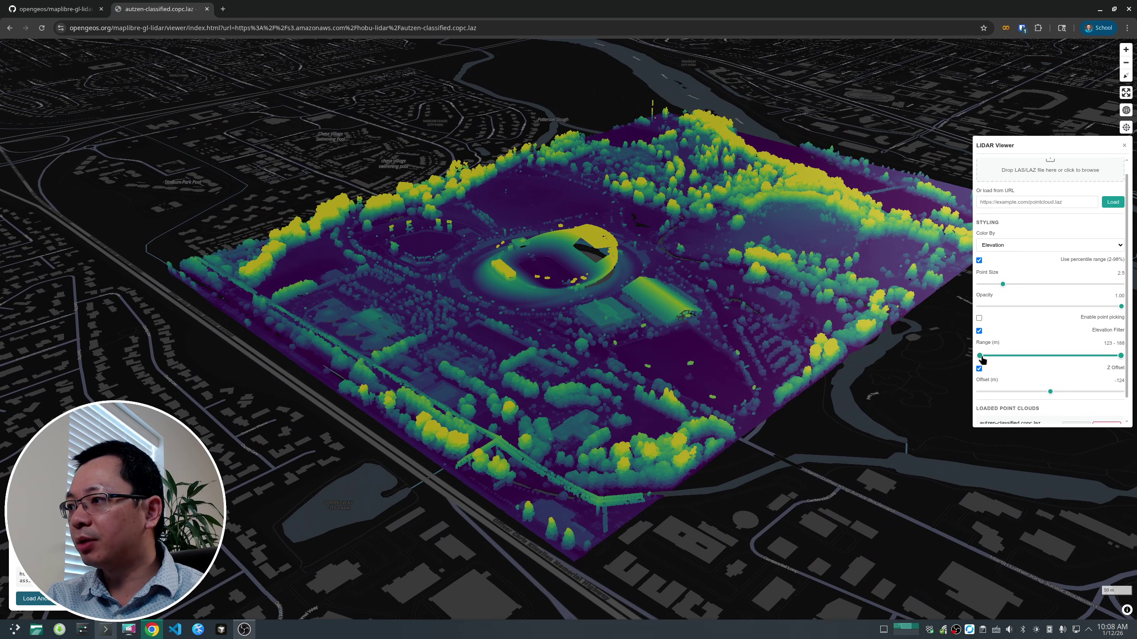
mouse_move(981, 356)
left_mouse_down()
mouse_move(1097, 357)
mouse_move(965, 358)
left_mouse_up()
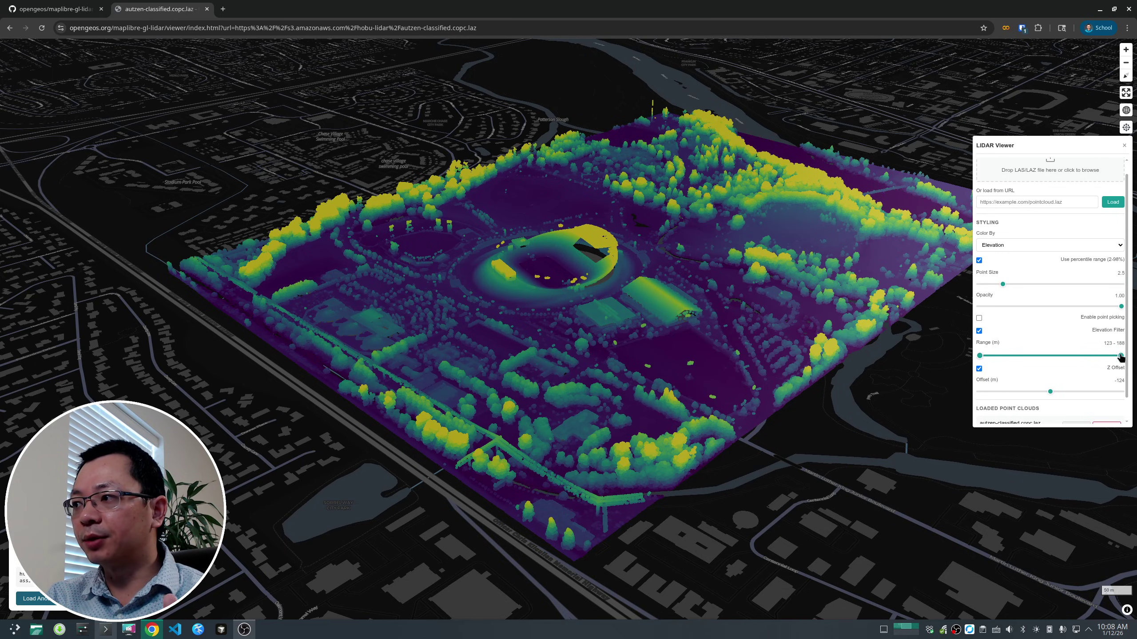
mouse_move(1120, 357)
left_mouse_down()
mouse_move(1023, 355)
mouse_move(1124, 361)
left_mouse_up()
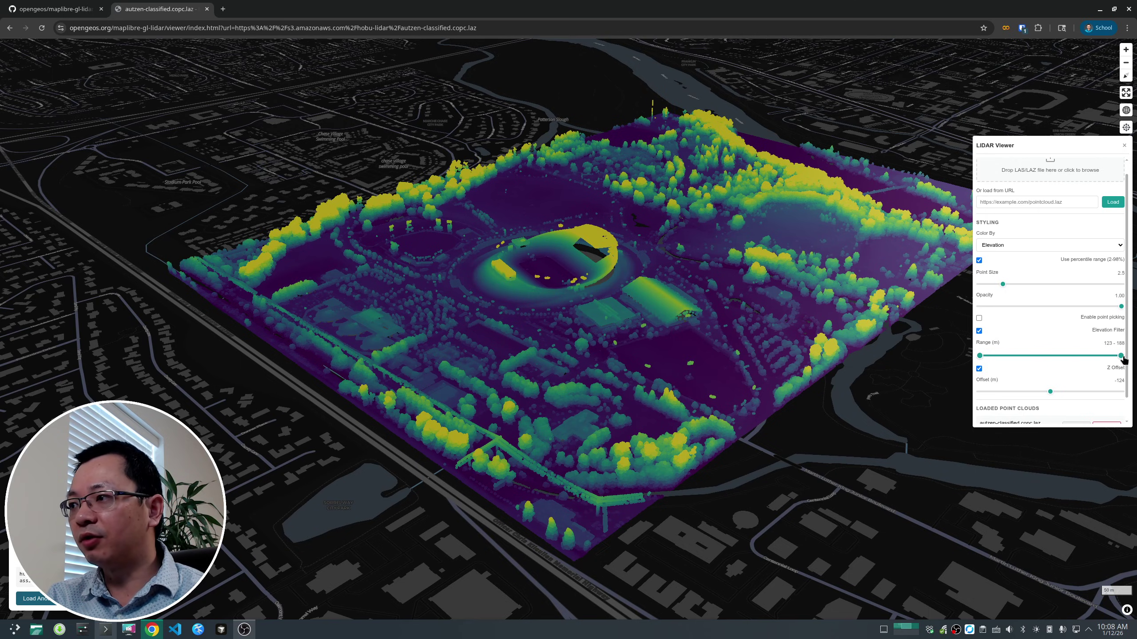
left_click(979, 331)
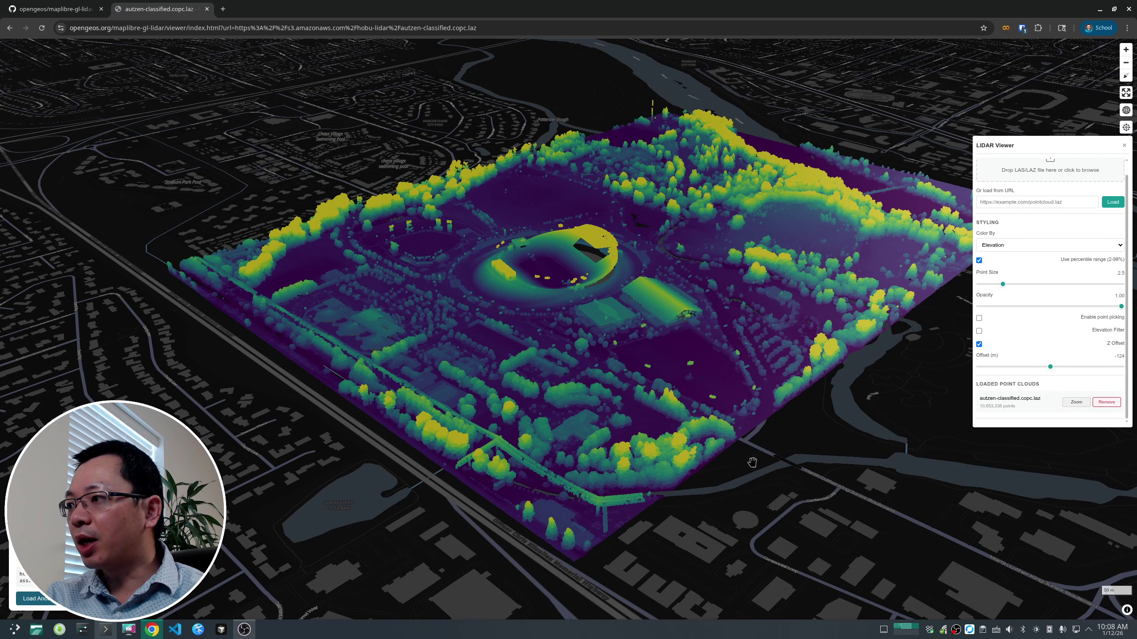
Examine how the point cloud sits on the basemap from a ground-level view and from oblique angles.
right_click_drag(606, 455, 617, 422)
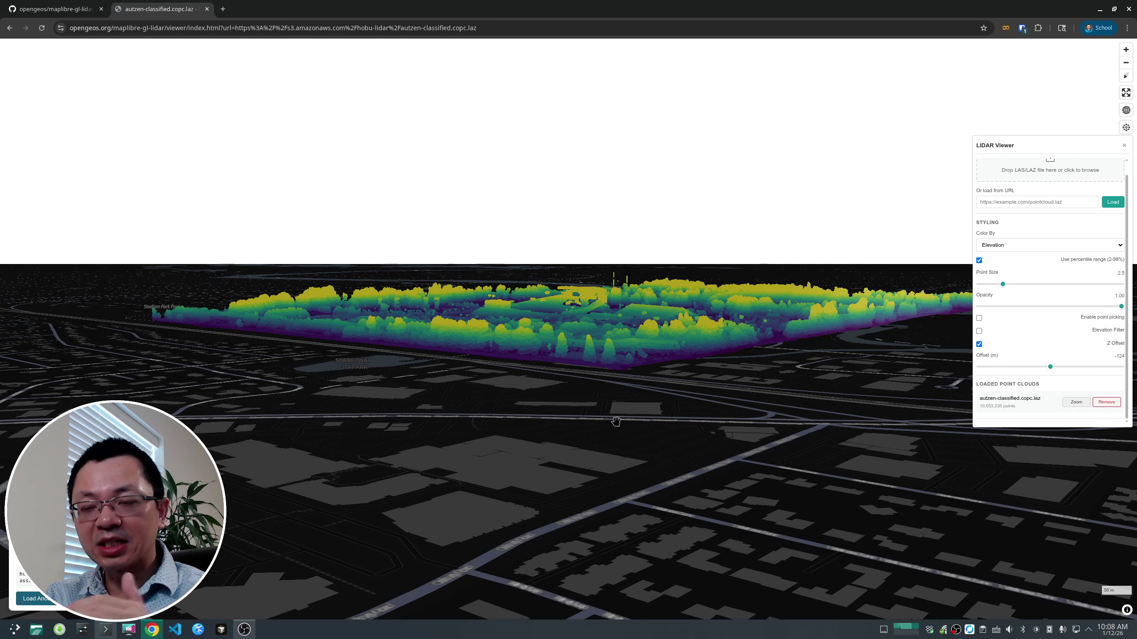
right_click_drag(613, 360, 609, 387)
right_click_drag(640, 325, 667, 358)
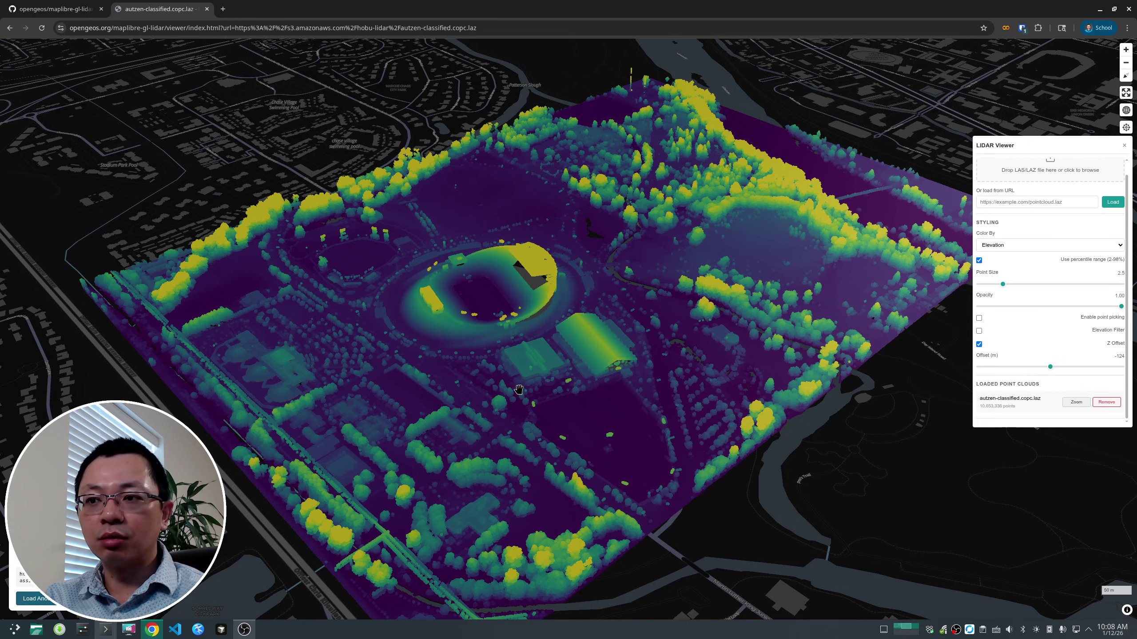
scroll(517, 388, "up", 5)
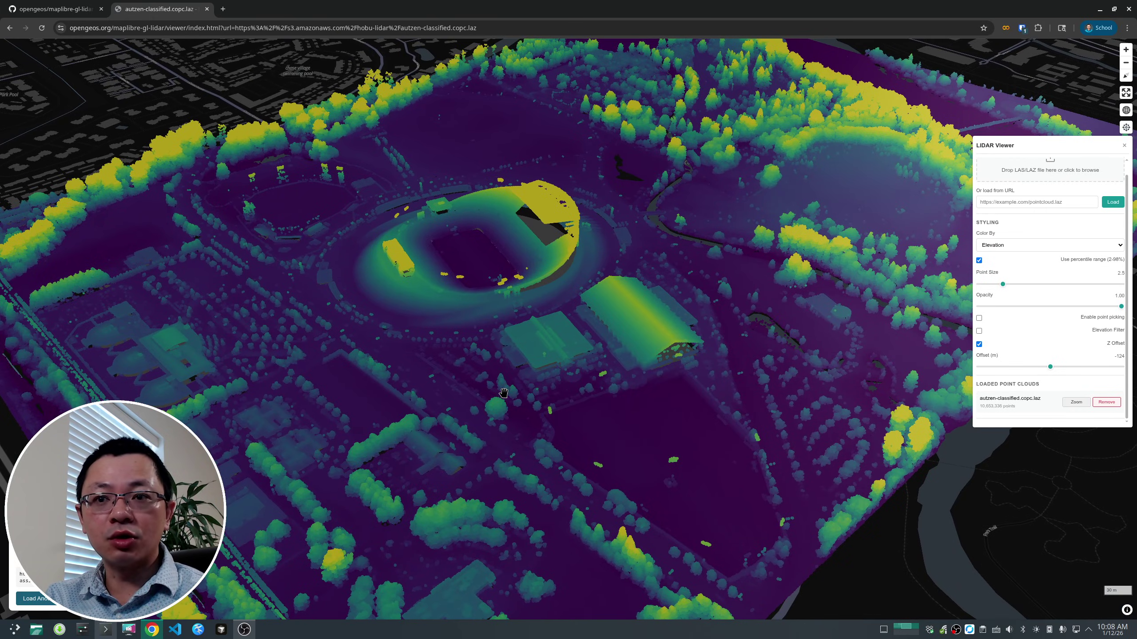
scroll(503, 392, "down", 5)
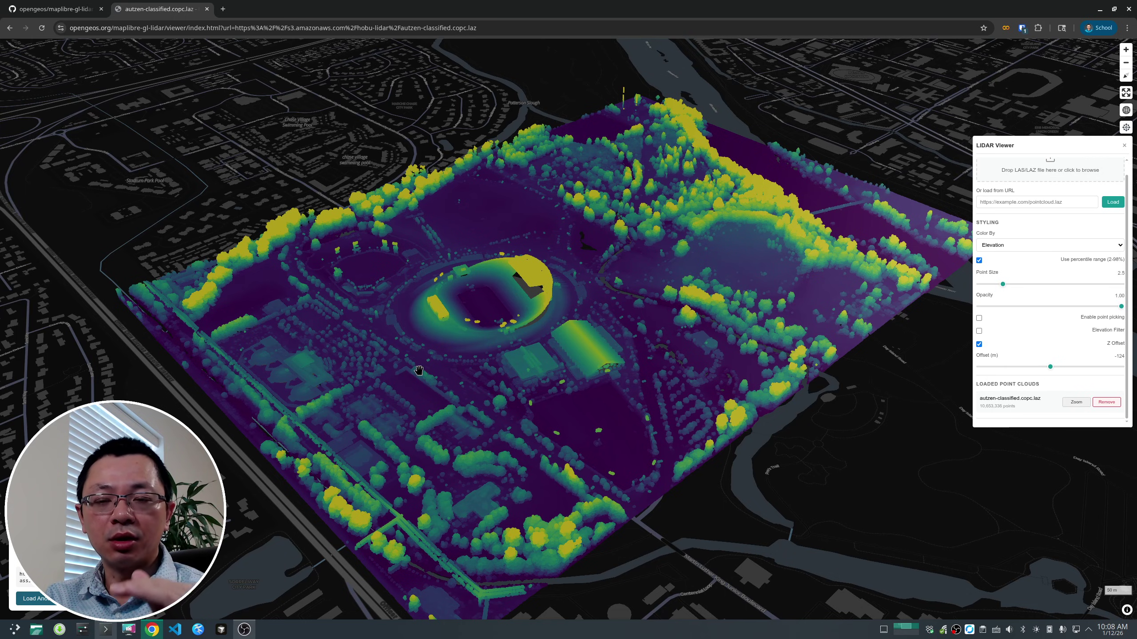
left_click_drag(412, 407, 436, 388)
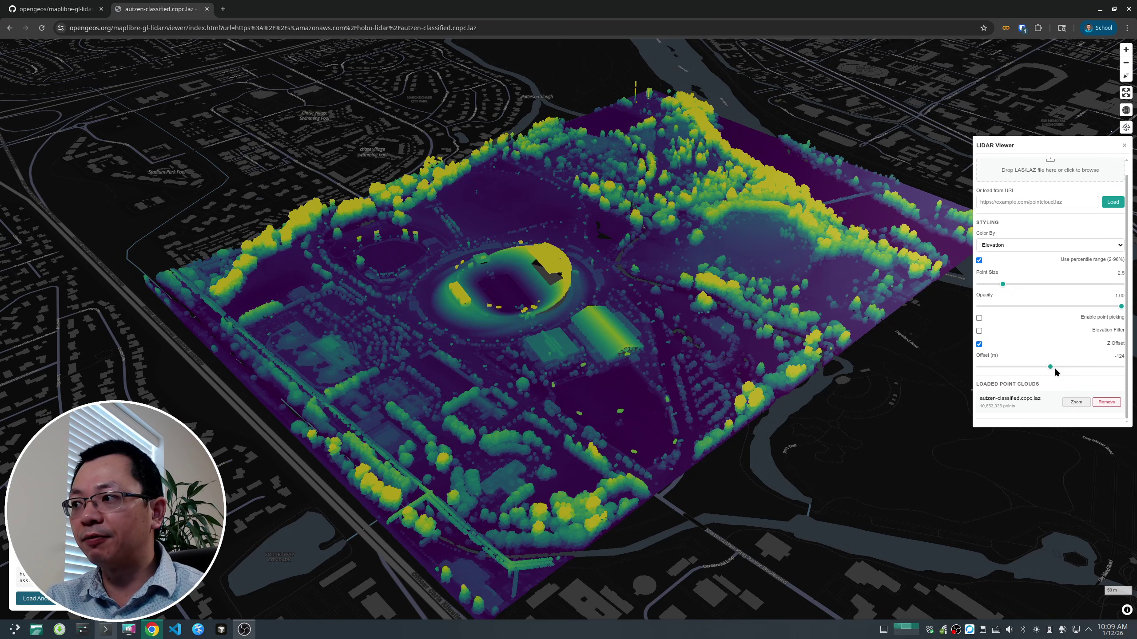
Raise the Z offset to about -25 m and examine the shifted point cloud against the basemap from a low angle.
left_click_drag(1062, 368, 1125, 369)
right_click_drag(527, 430, 556, 373)
scroll(535, 352, "up", 3)
scroll(534, 351, "up", 3)
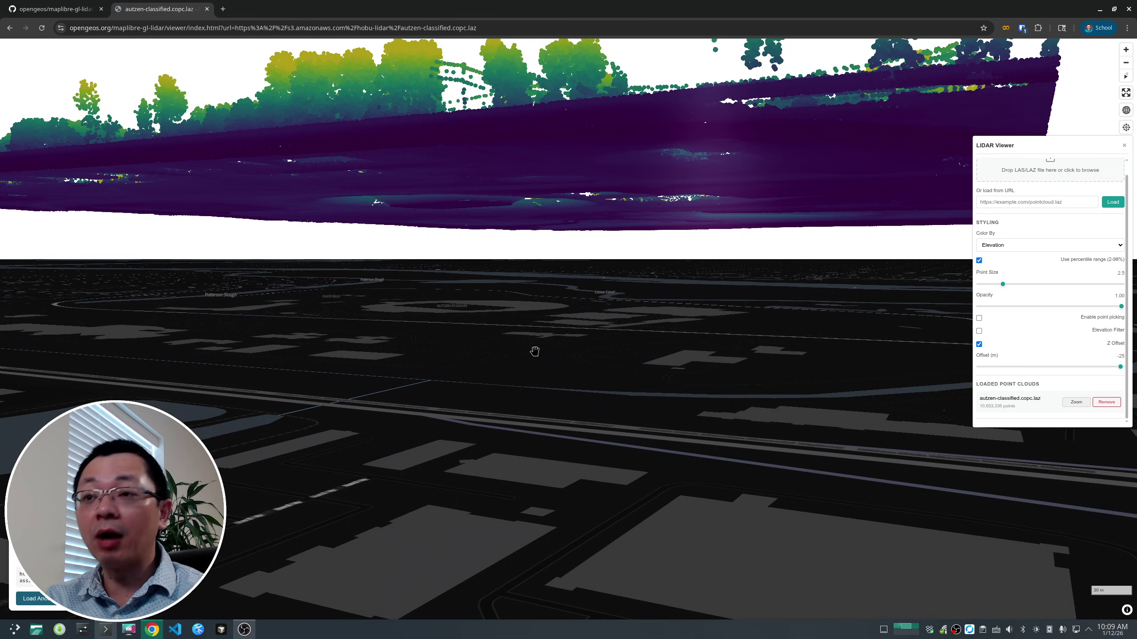
scroll(530, 367, "up", 2)
left_click_drag(530, 368, 571, 364)
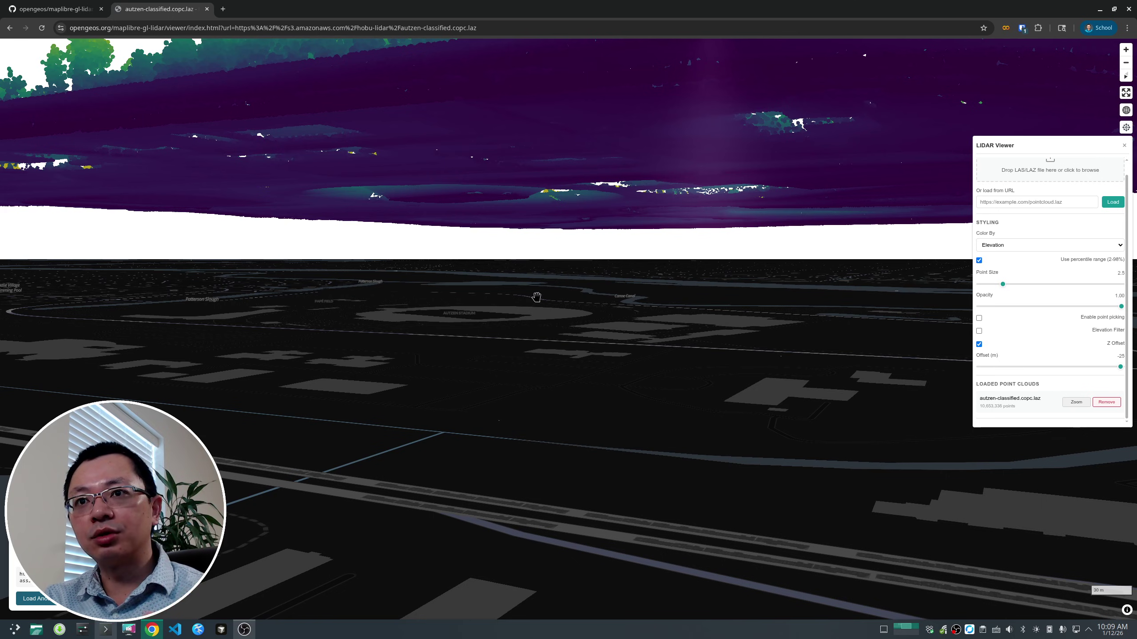
Lower the Z offset to about -128 m to bring the floating point cloud down onto the basemap.
scroll(536, 297, "down", 5)
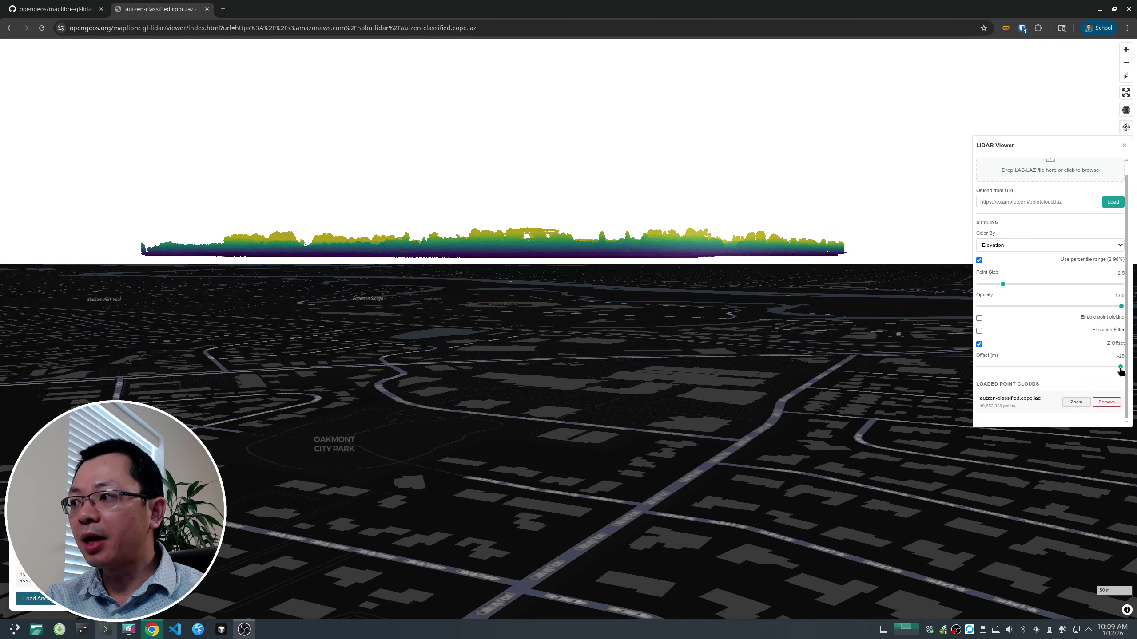
left_click_drag(1114, 369, 945, 367)
left_click_drag(1017, 367, 1074, 369)
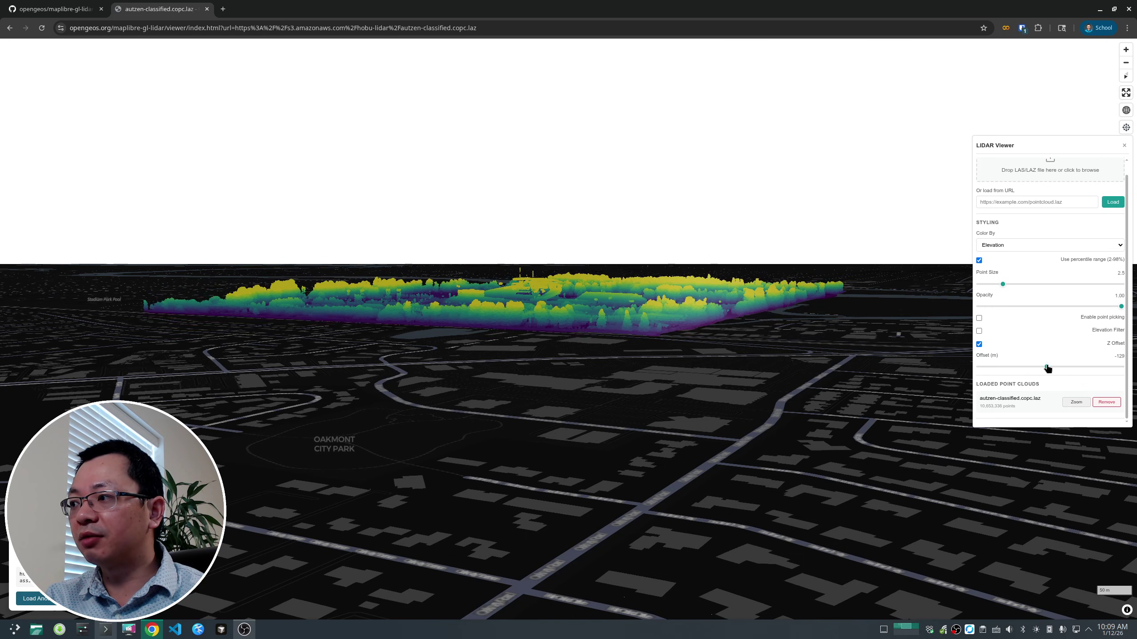
Examine how the lowered point cloud sits on the basemap from oblique, ground-level and close-up views.
right_click_drag(633, 386, 640, 415)
left_click_drag(618, 203, 573, 339)
scroll(574, 339, "up", 5)
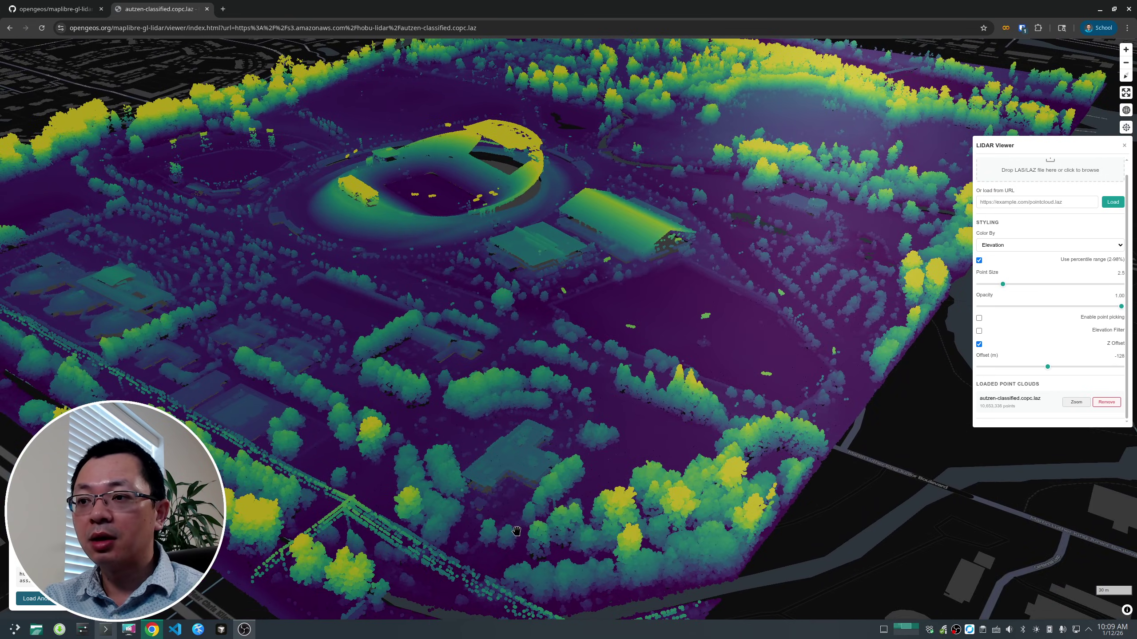
right_click_drag(507, 539, 591, 237)
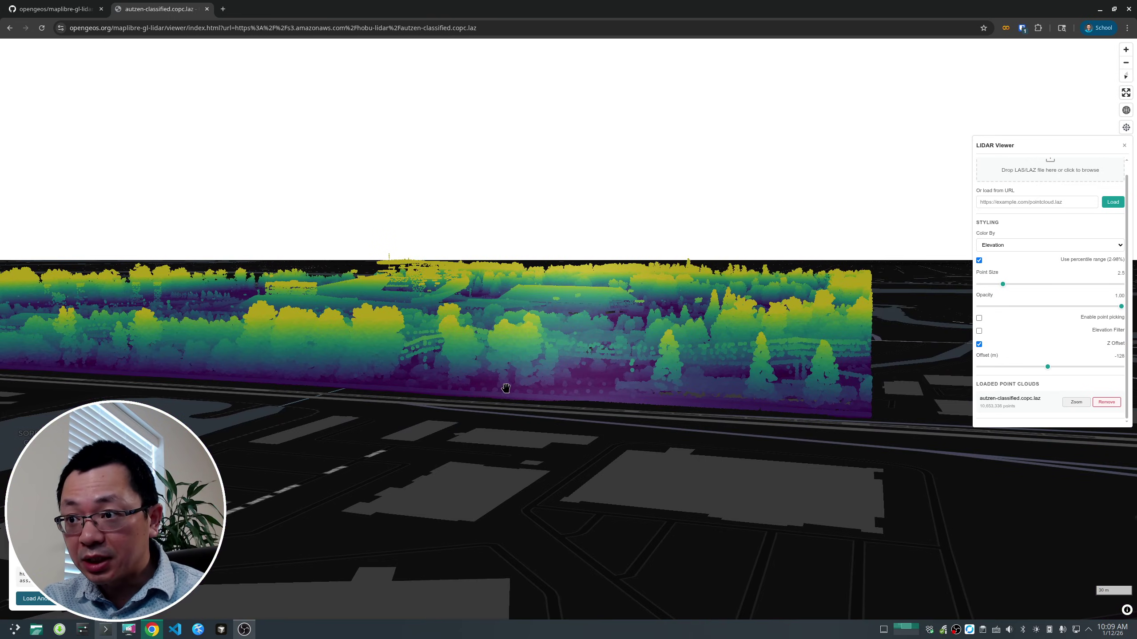
scroll(470, 437, "up", 10)
scroll(469, 436, "up", 5)
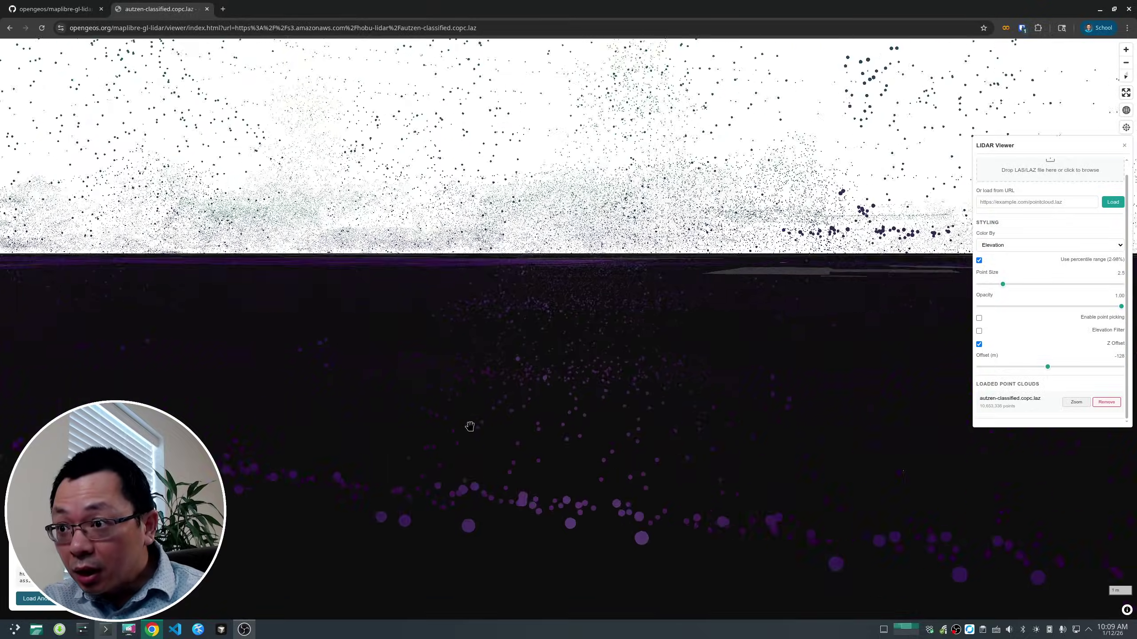
scroll(561, 201, "down", 8)
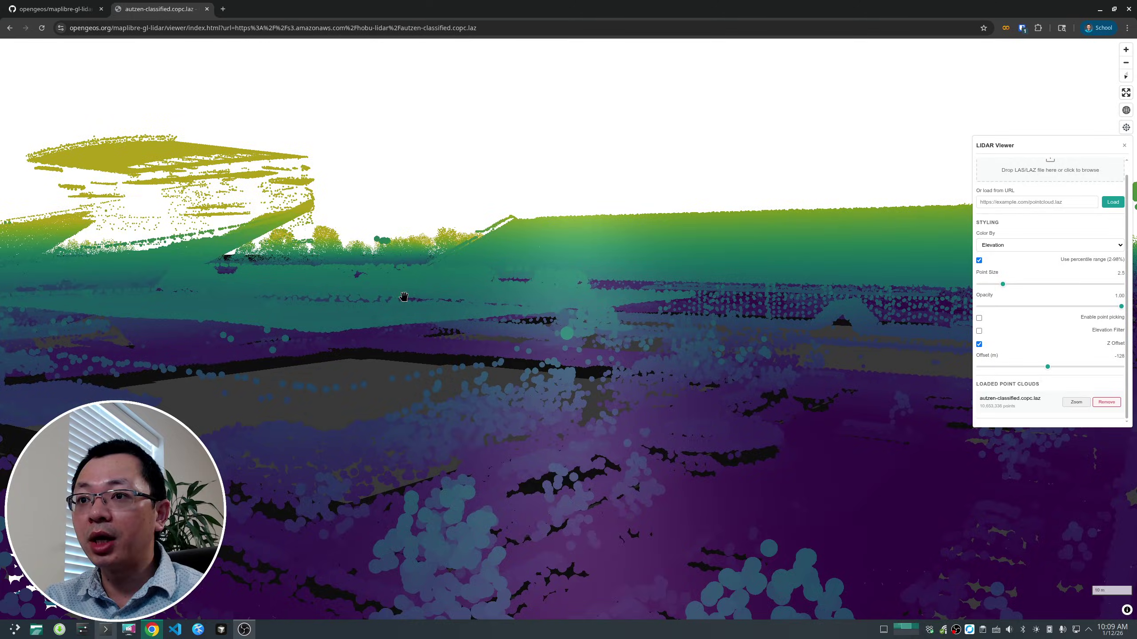
left_click_drag(404, 297, 503, 289)
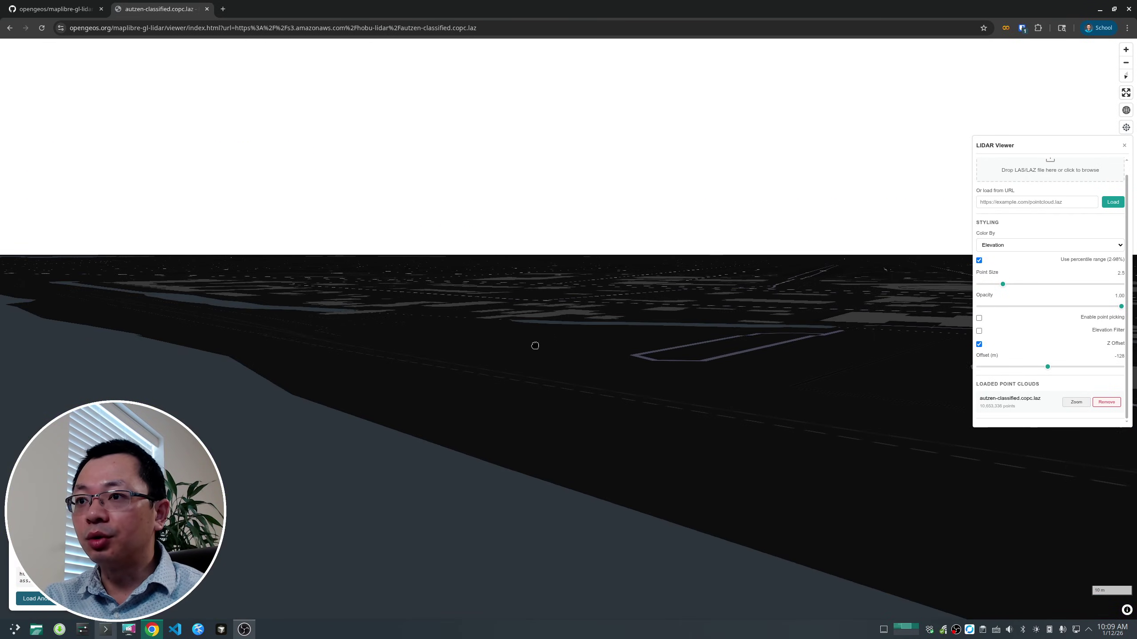
left_click_drag(551, 337, 519, 351)
right_click_drag(520, 350, 522, 394)
left_click_drag(519, 436, 518, 447)
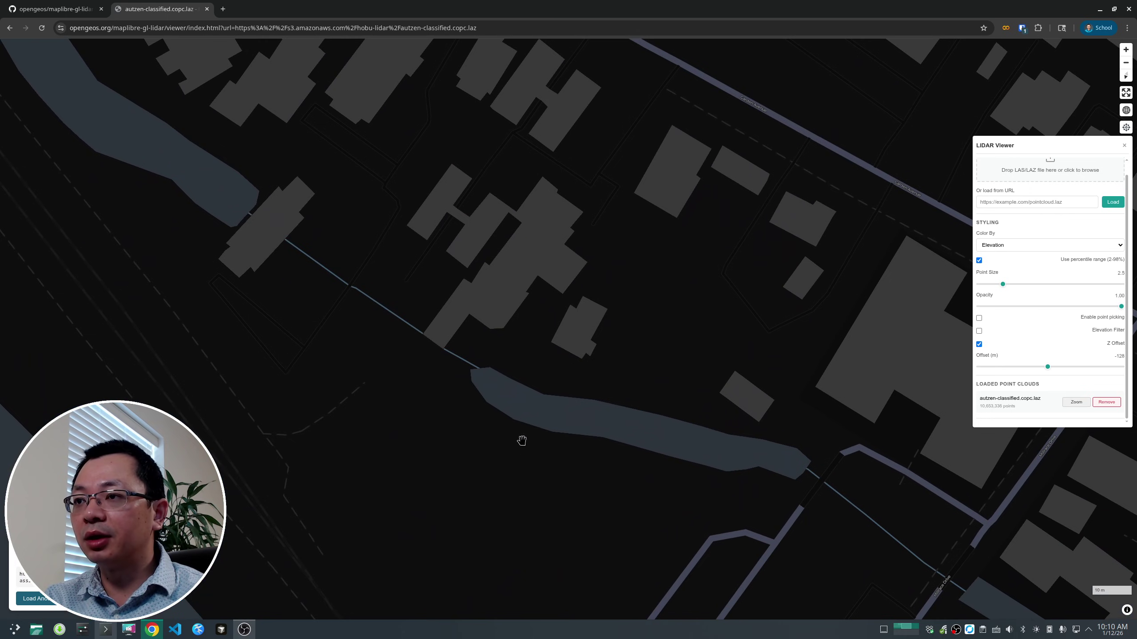
Zoom to the extent of autzen-classified.copc.laz and tilt the whole point cloud into an oblique view.
left_click(1076, 403)
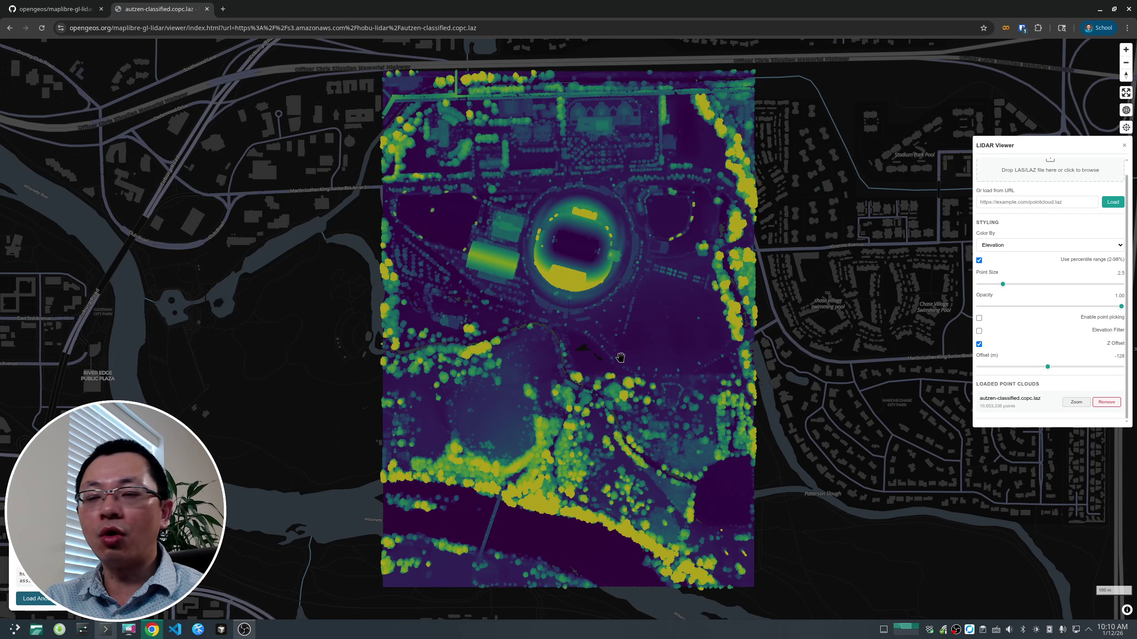
scroll(581, 354, "up", 2)
right_click_drag(616, 525, 532, 434)
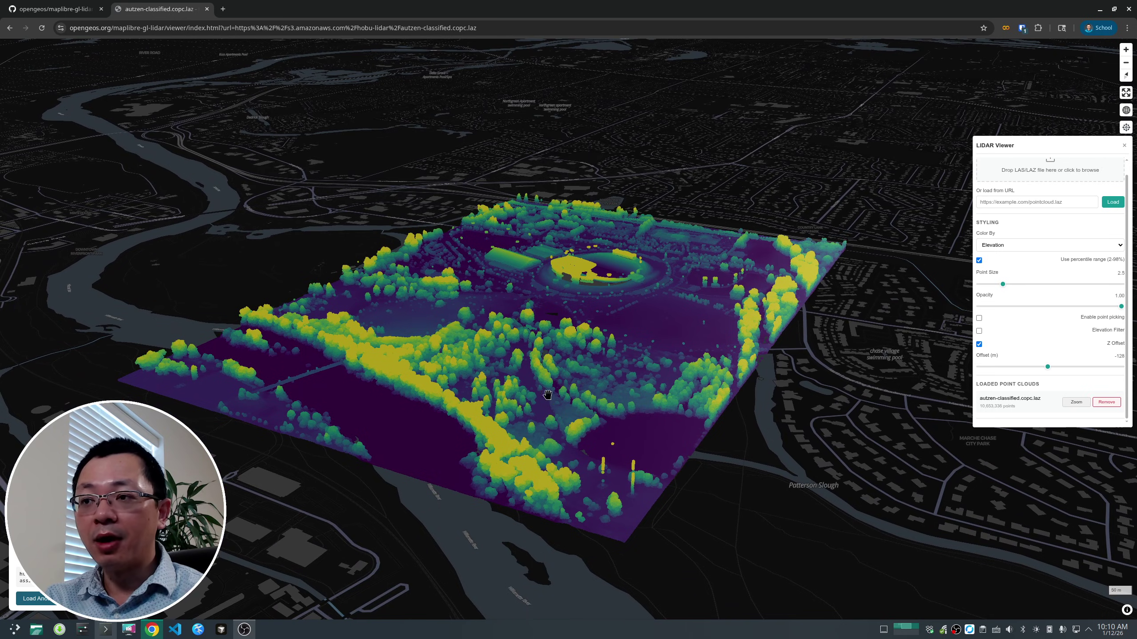
scroll(1122, 271, "up", 1)
scroll(1122, 272, "up", 1)
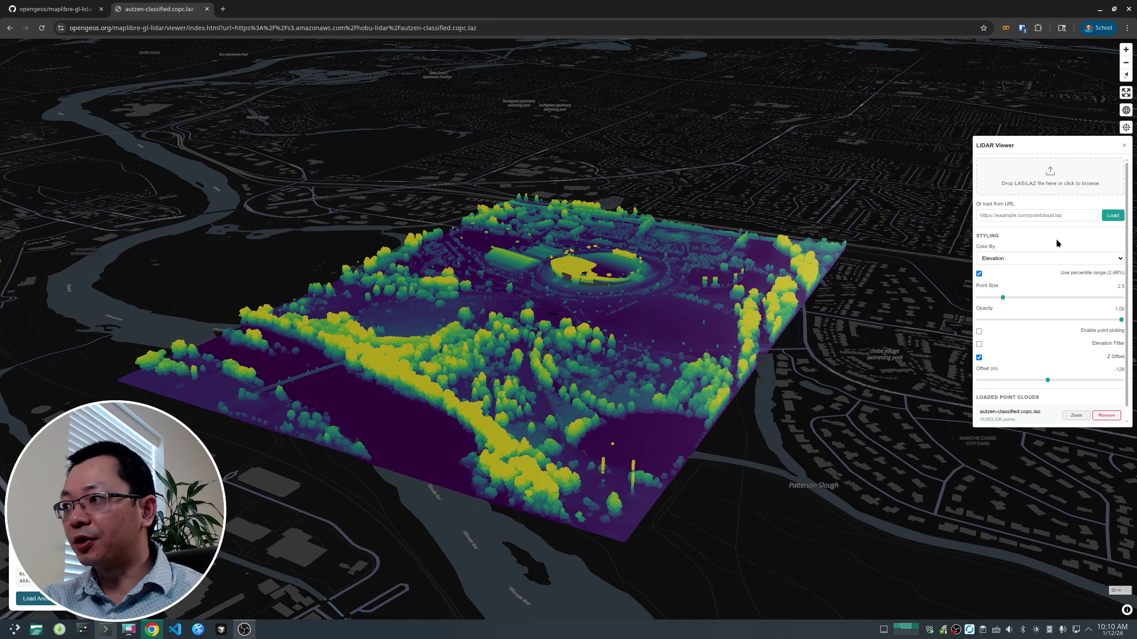
left_click_drag(536, 359, 514, 314, "ctrl")
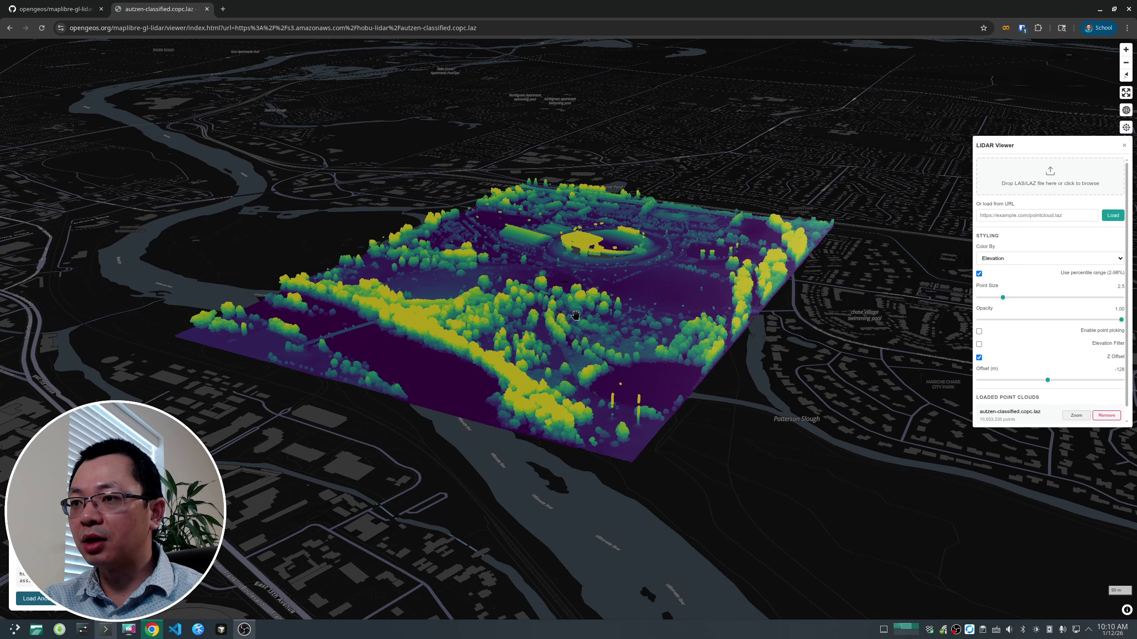
Color the point cloud by intensity and view it both obliquely and from above.
left_click(1020, 258)
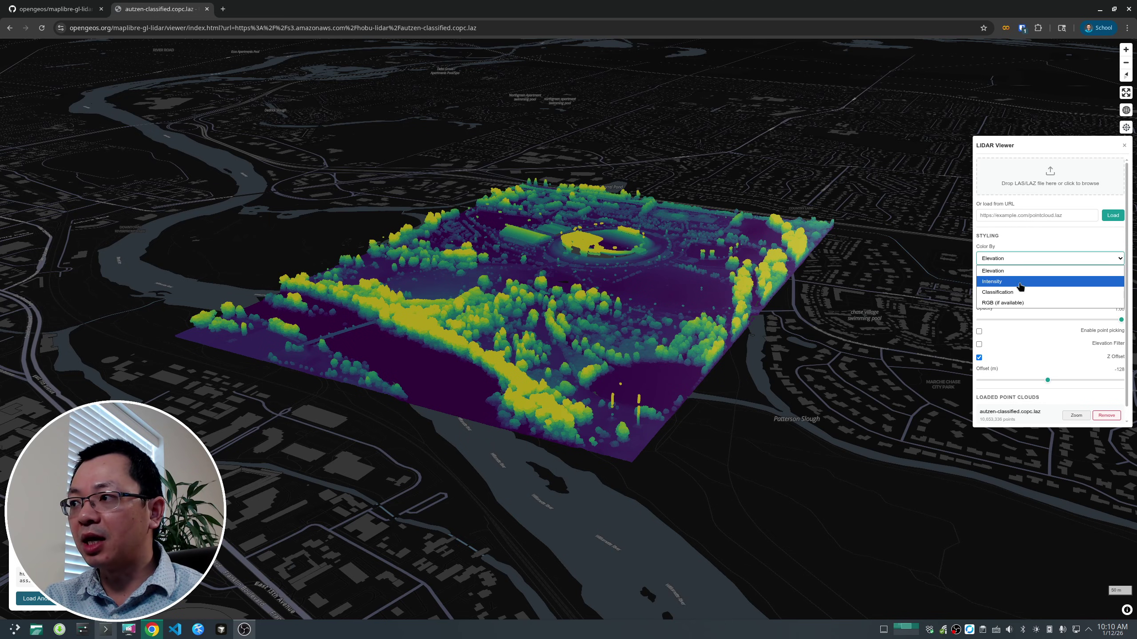
left_click(1020, 282)
scroll(539, 329, "up", 5)
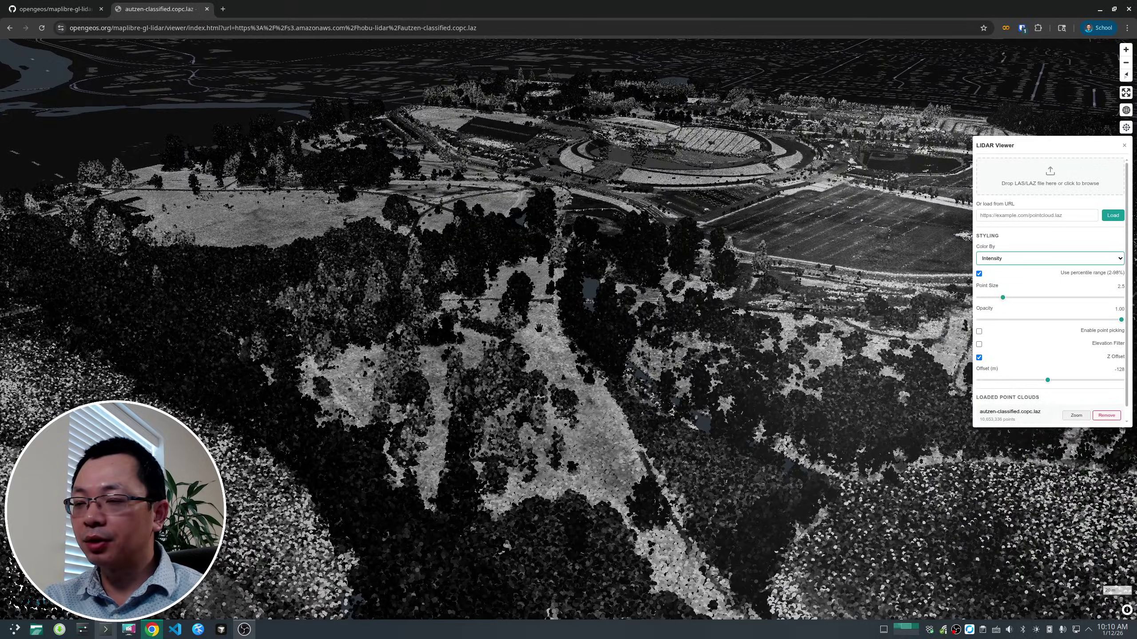
left_click_drag(314, 197, 399, 230)
scroll(450, 297, "down", 5)
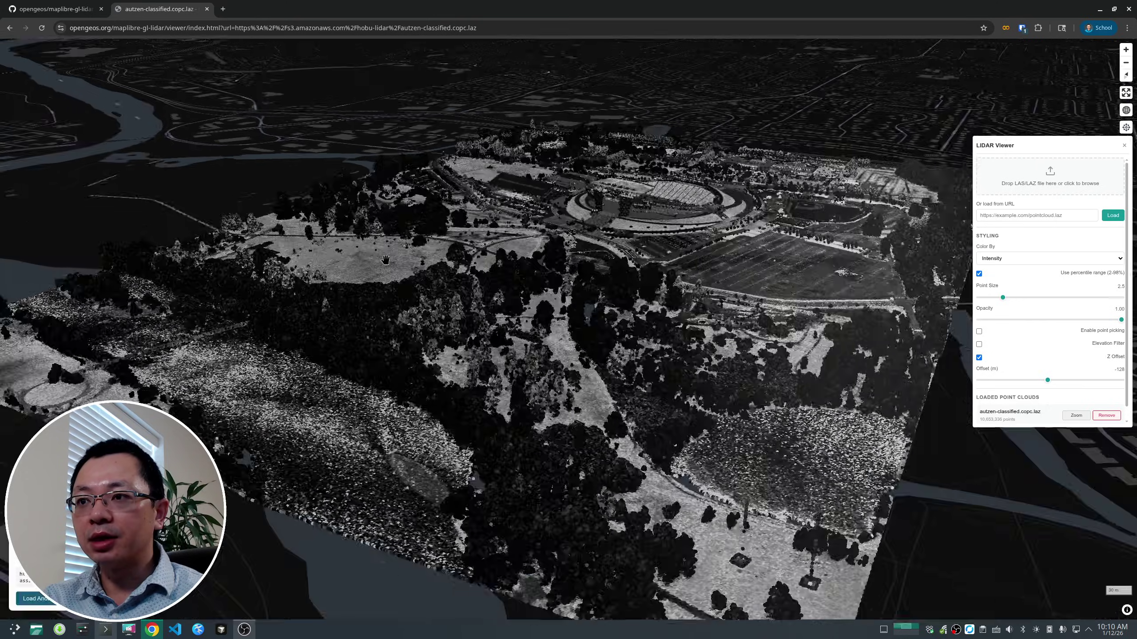
right_click_drag(497, 291, 493, 371)
left_click_drag(323, 133, 362, 204)
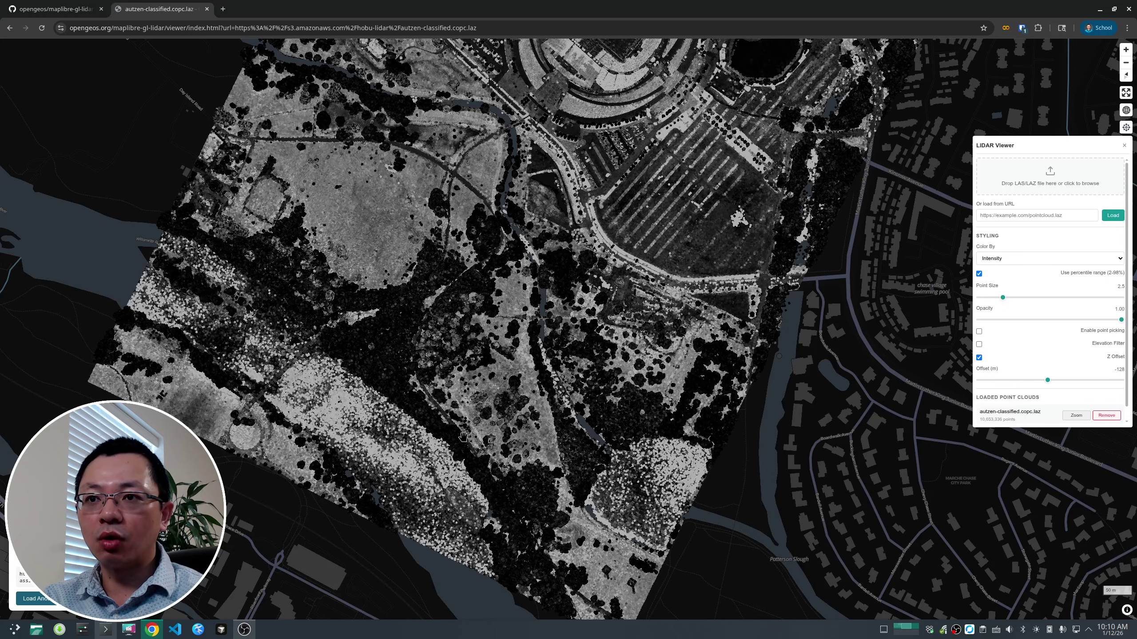
Examine the intensity rendering of the parkland, stadium and baseball field up close and over the full extent.
left_click_drag(485, 484, 476, 441)
left_click_drag(271, 285, 315, 317)
left_click_drag(737, 208, 629, 344)
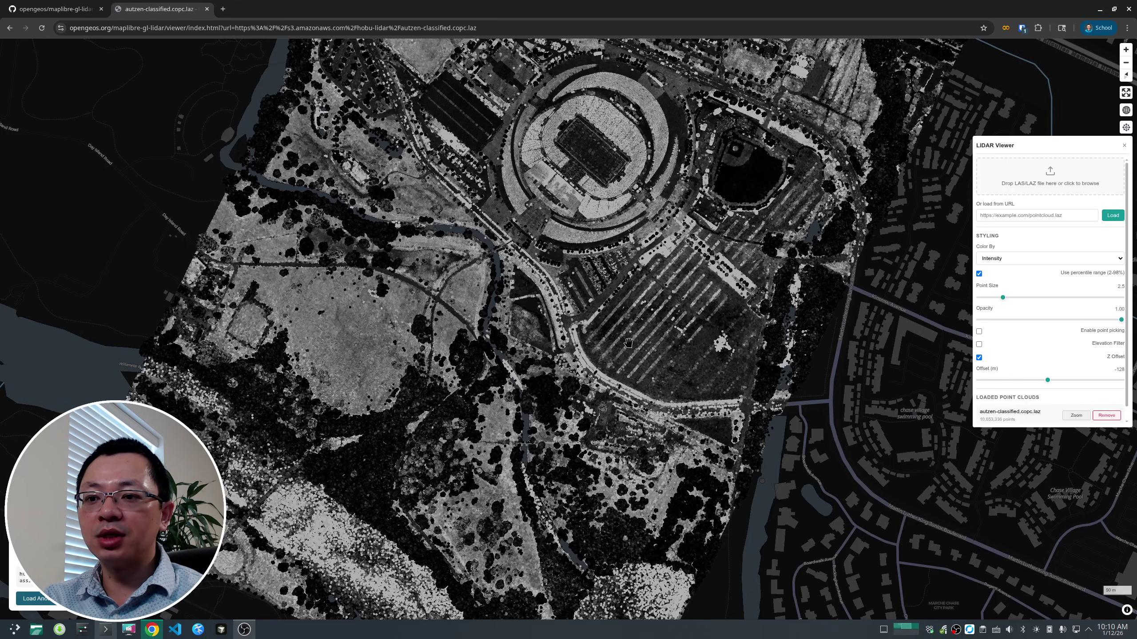
scroll(381, 444, "up", 5)
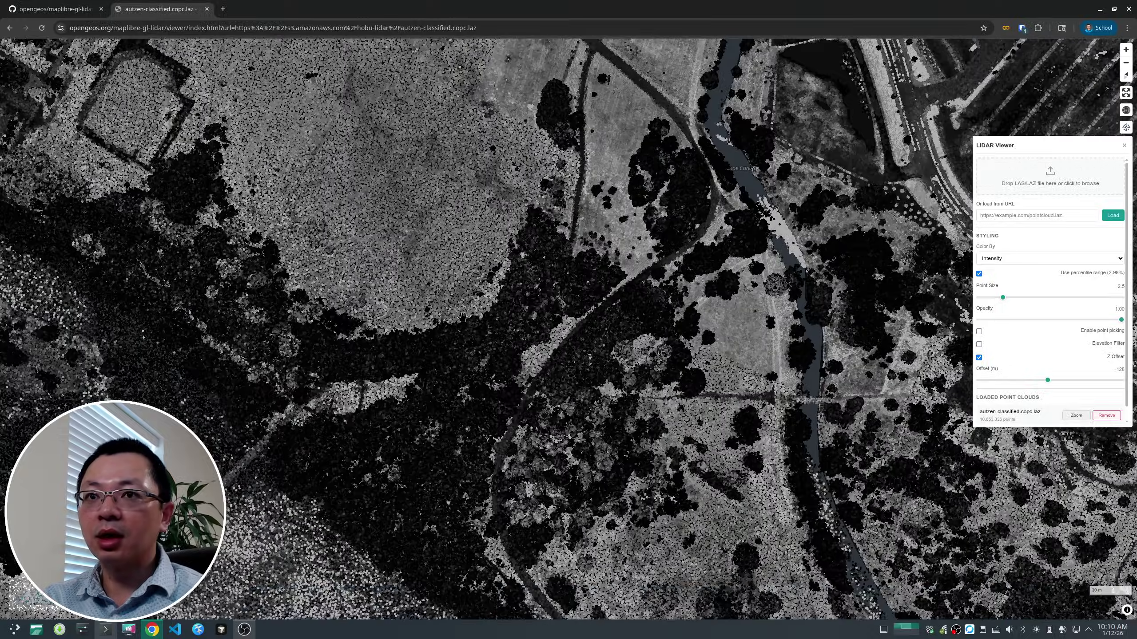
scroll(462, 317, "down", 5)
left_click_drag(665, 107, 525, 255)
scroll(526, 255, "up", 3)
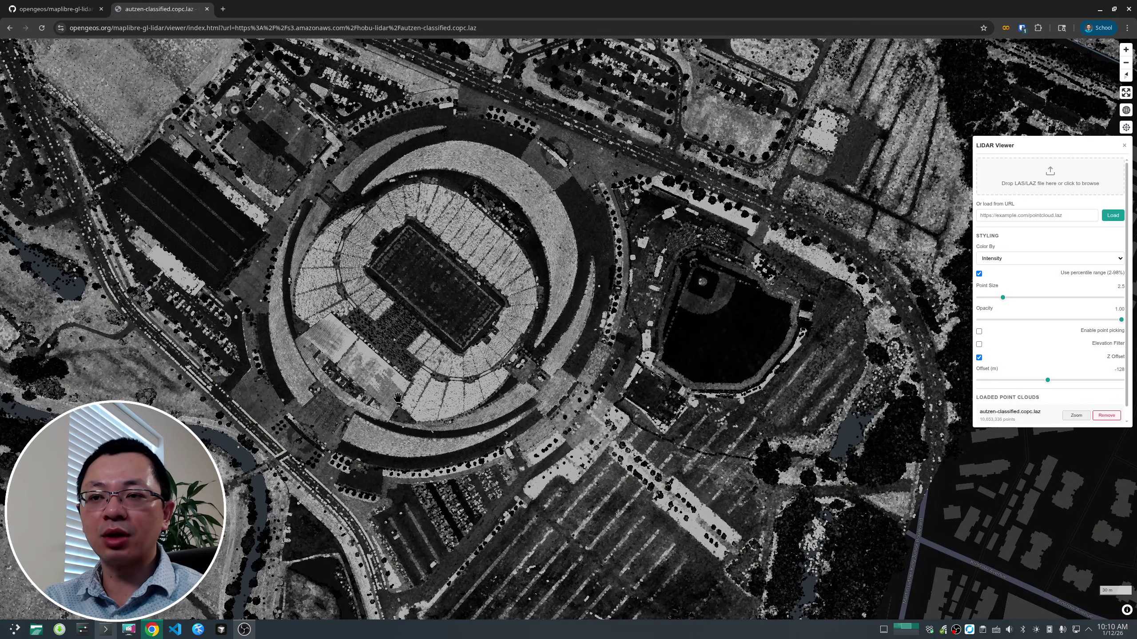
left_click_drag(666, 414, 691, 251)
left_click_drag(537, 565, 560, 417)
scroll(560, 417, "down", 4)
right_click_drag(582, 504, 533, 455)
scroll(533, 455, "up", 5)
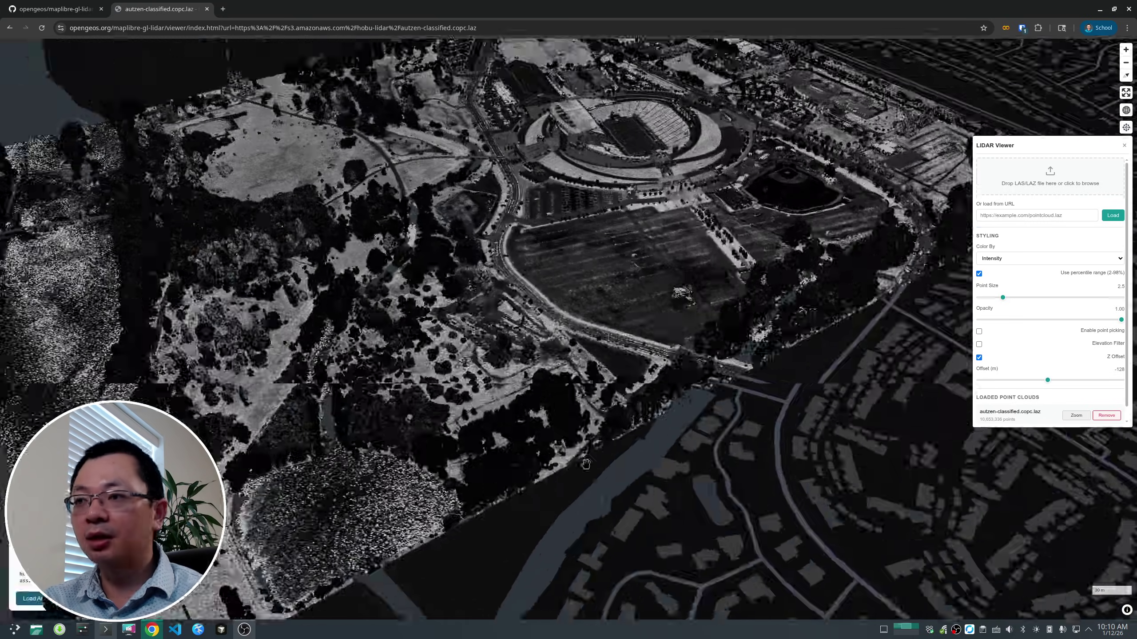
Color the point cloud by classification, with the whole dataset seen from a steeper angle.
scroll(586, 464, "down", 4)
right_click_drag(564, 421, 536, 475)
left_click(1037, 260)
left_click(1015, 296)
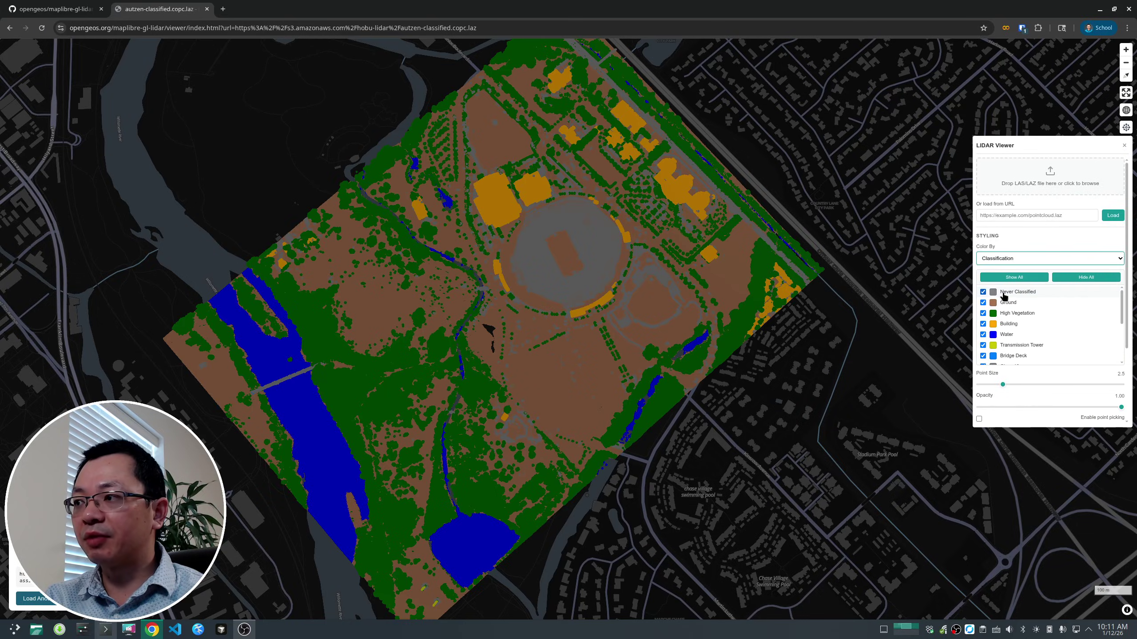
Examine the classified water, vegetation, building and ground areas from oblique close-up and full views.
right_click_drag(535, 402, 494, 396)
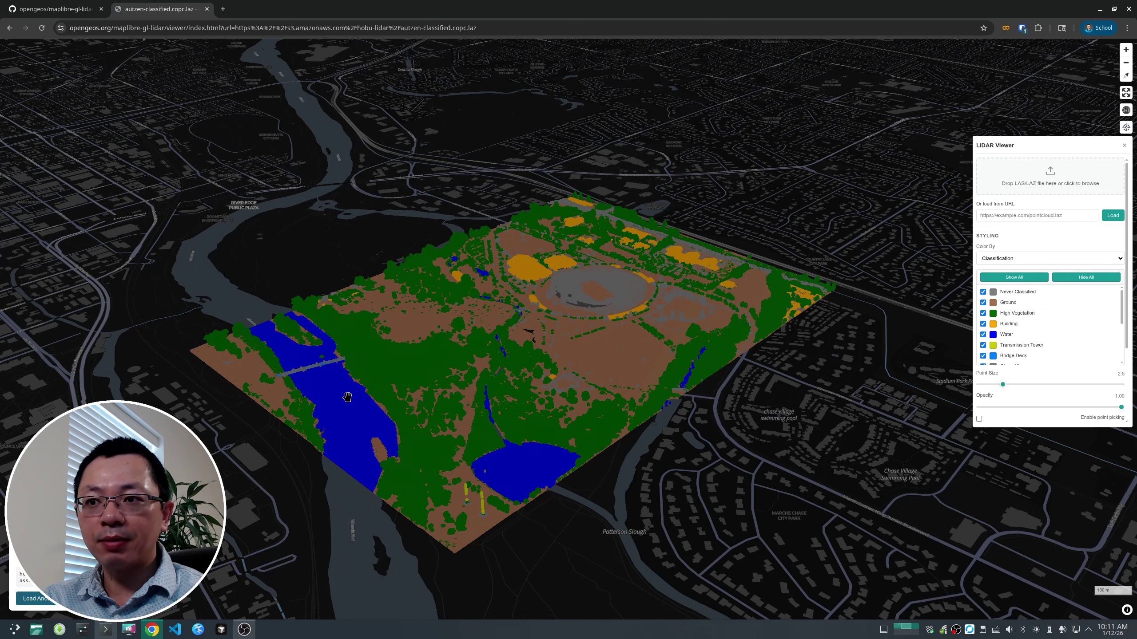
scroll(362, 394, "up", 6)
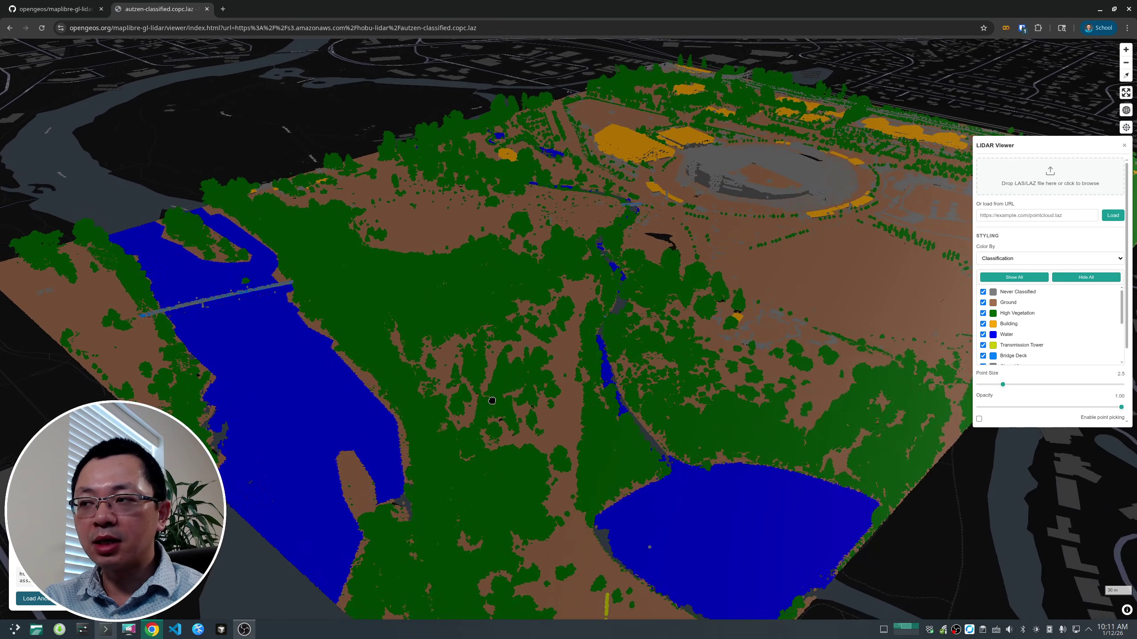
right_click_drag(498, 406, 894, 353)
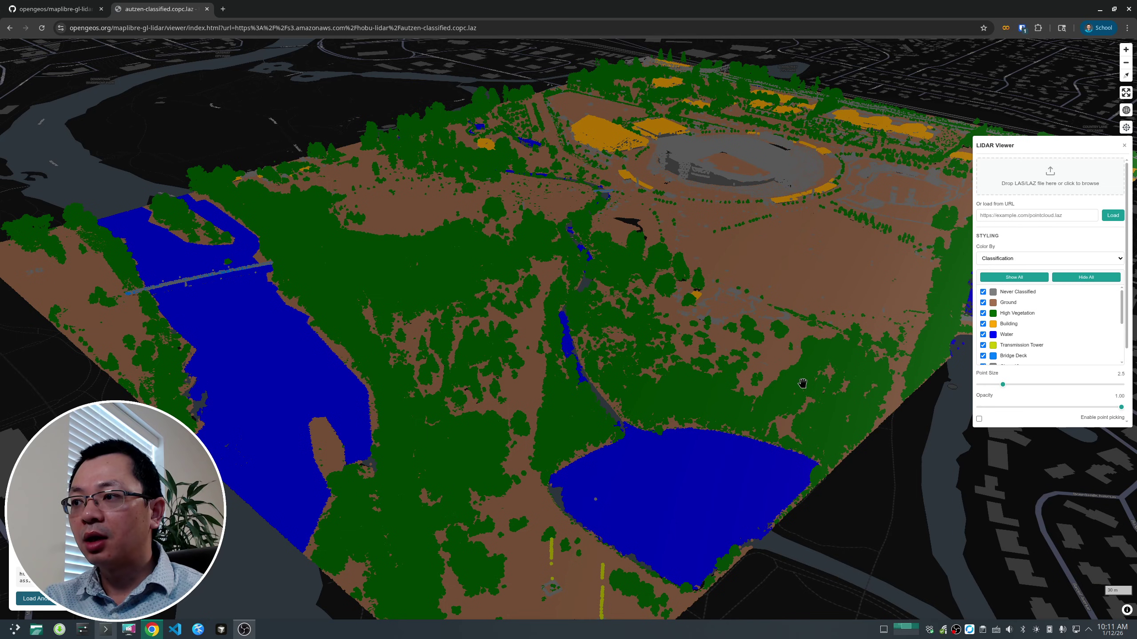
scroll(803, 383, "up", 5)
scroll(671, 220, "up", 1)
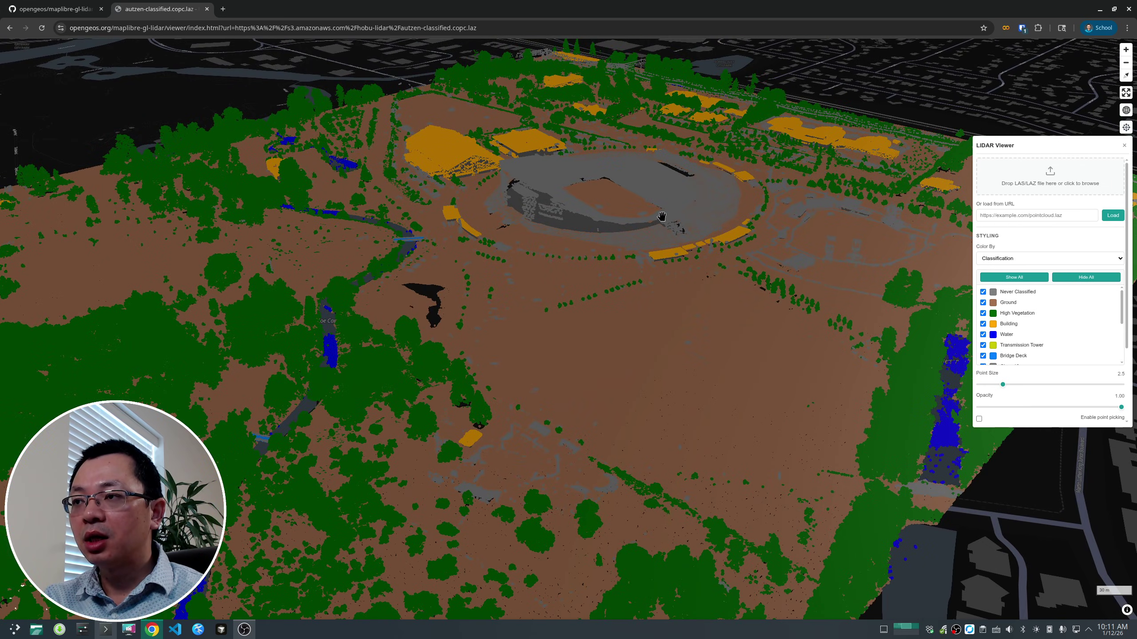
left_click_drag(1122, 308, 1003, 301)
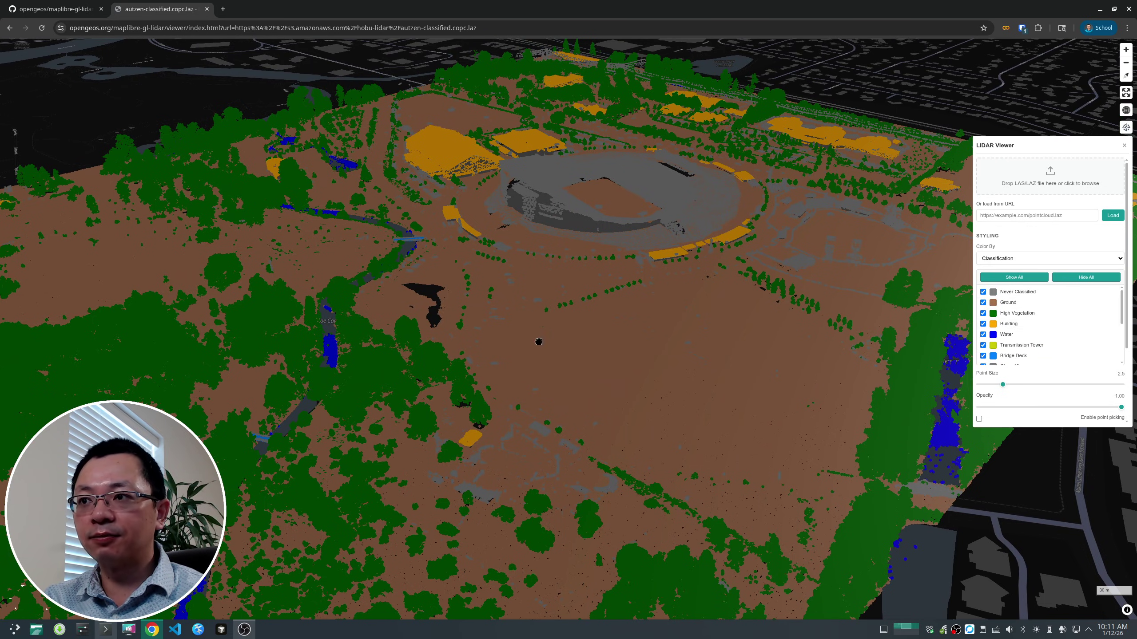
scroll(533, 353, "down", 5)
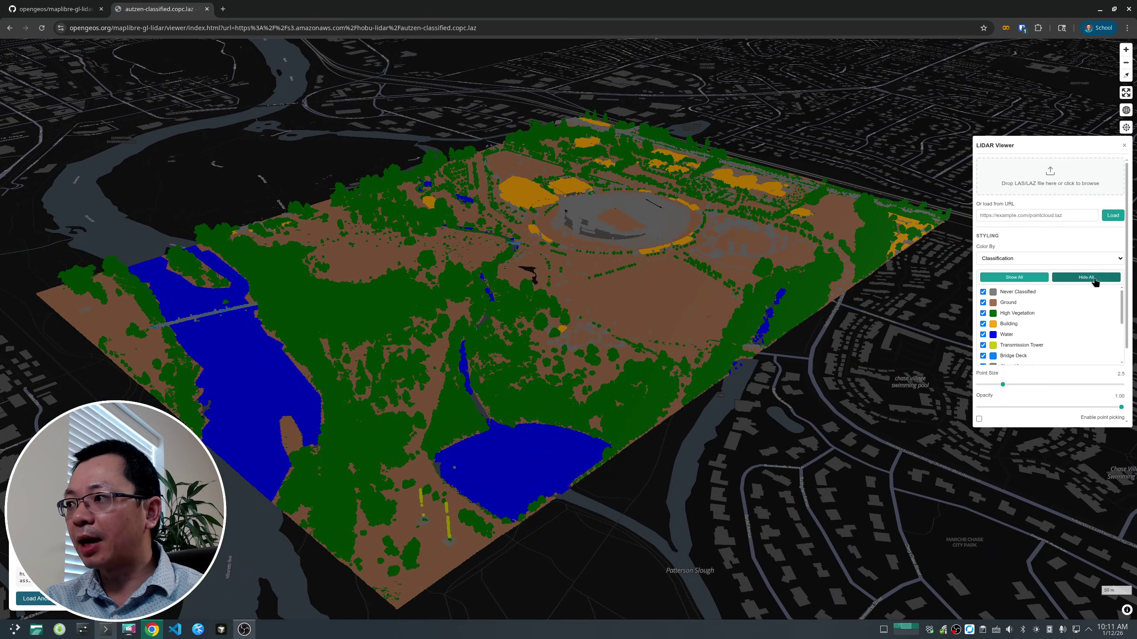
Try hiding and showing all classification classes at once, leaving every class hidden.
left_click(1092, 279)
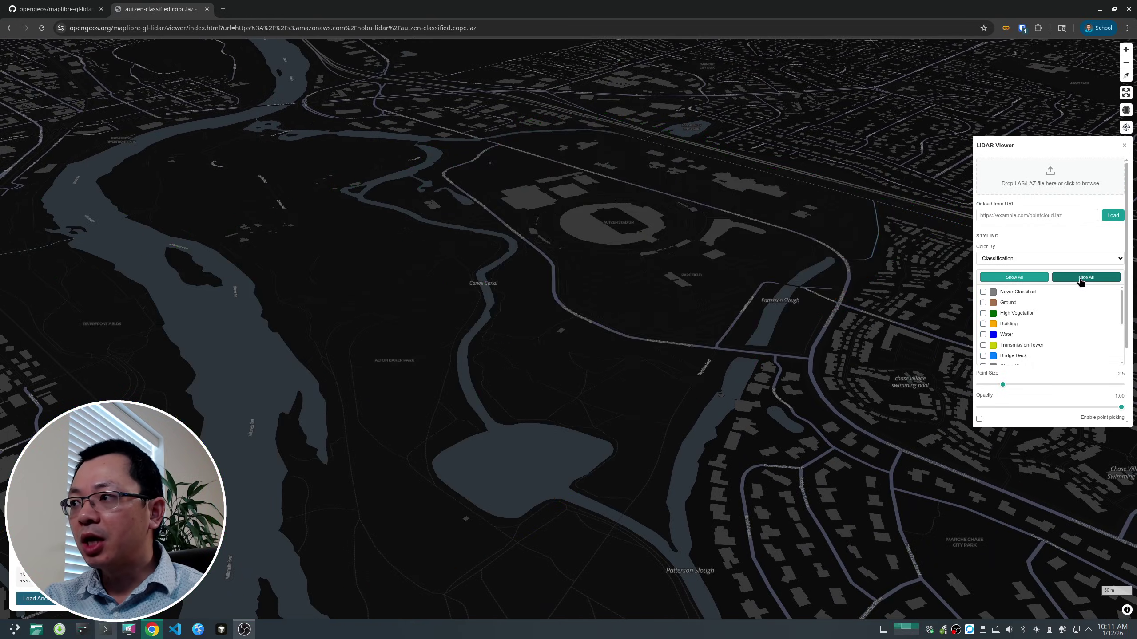
left_click(1010, 277)
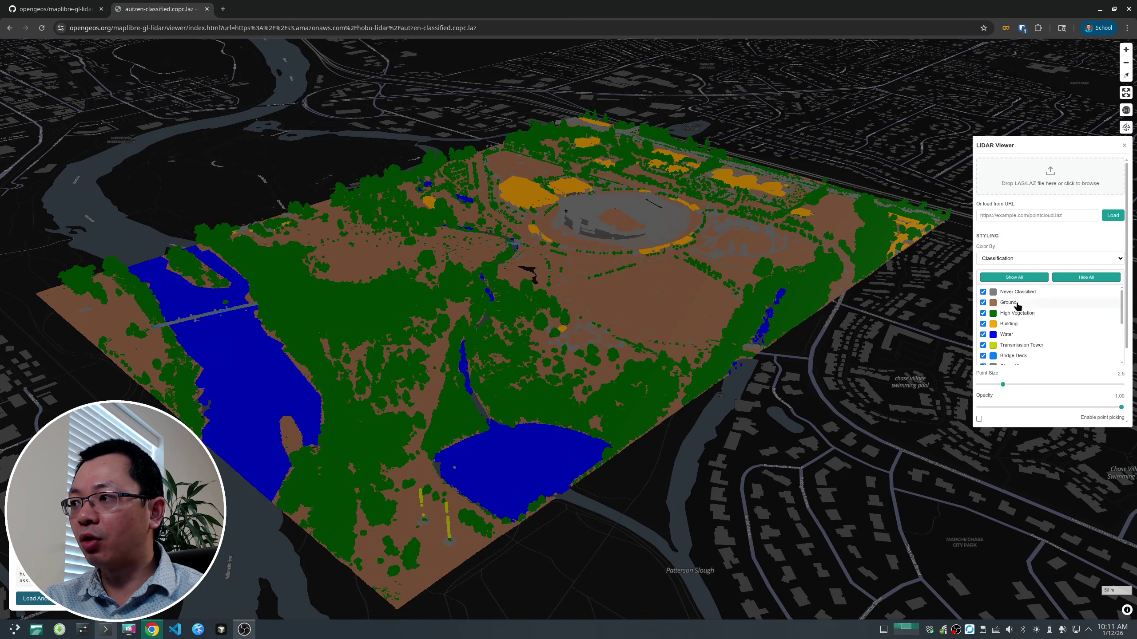
left_click(1083, 279)
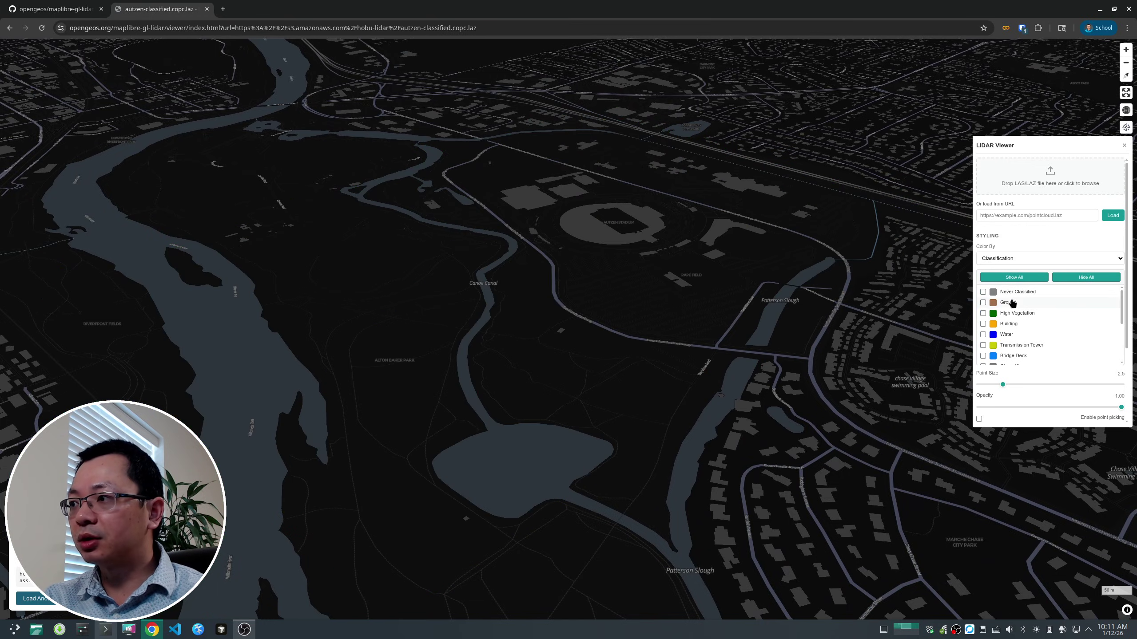
Show only the Ground class and view it from a low oblique angle.
left_click(982, 303)
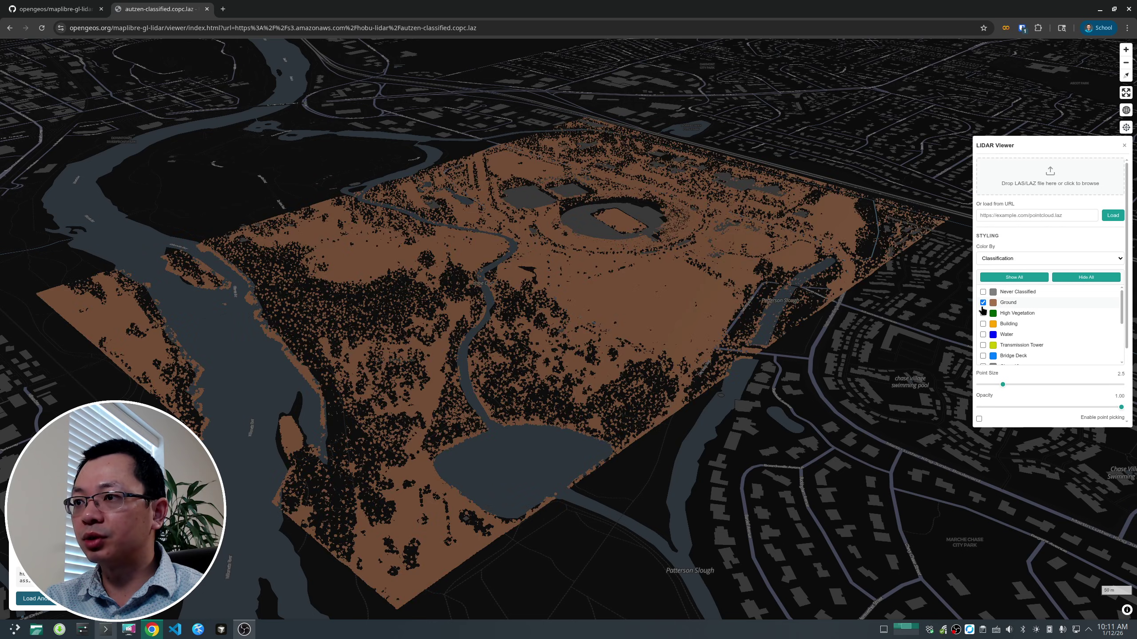
right_click_drag(592, 341, 414, 453)
left_click_drag(753, 496, 501, 426)
Add the High Vegetation, Building and Water classes to the display, with a closer view of the stadium area.
left_click(983, 314)
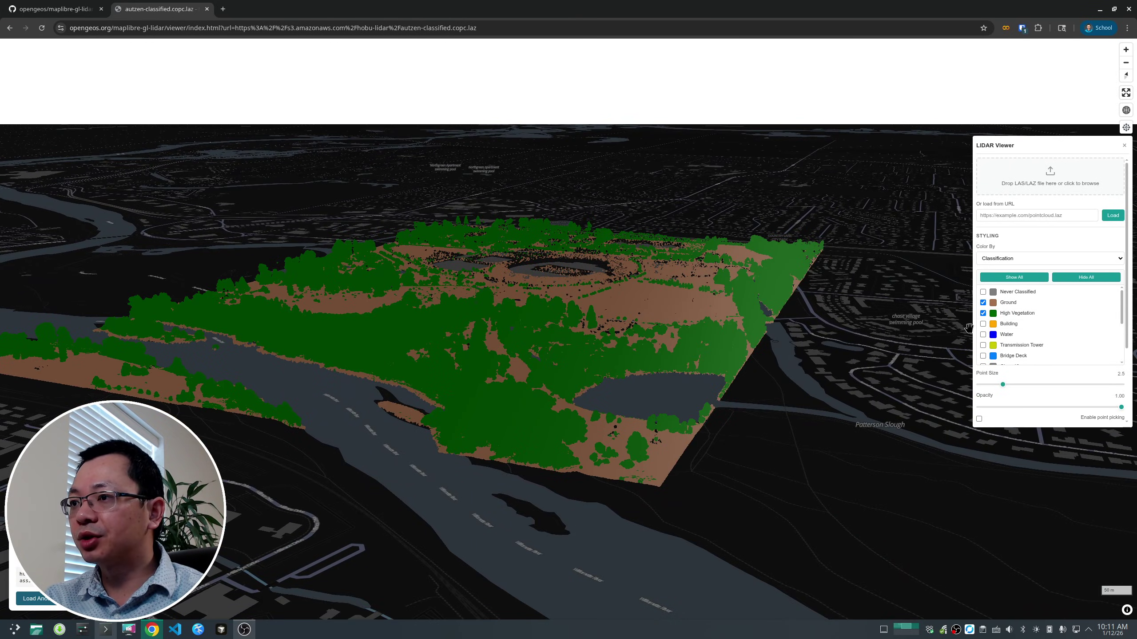
left_click(983, 324)
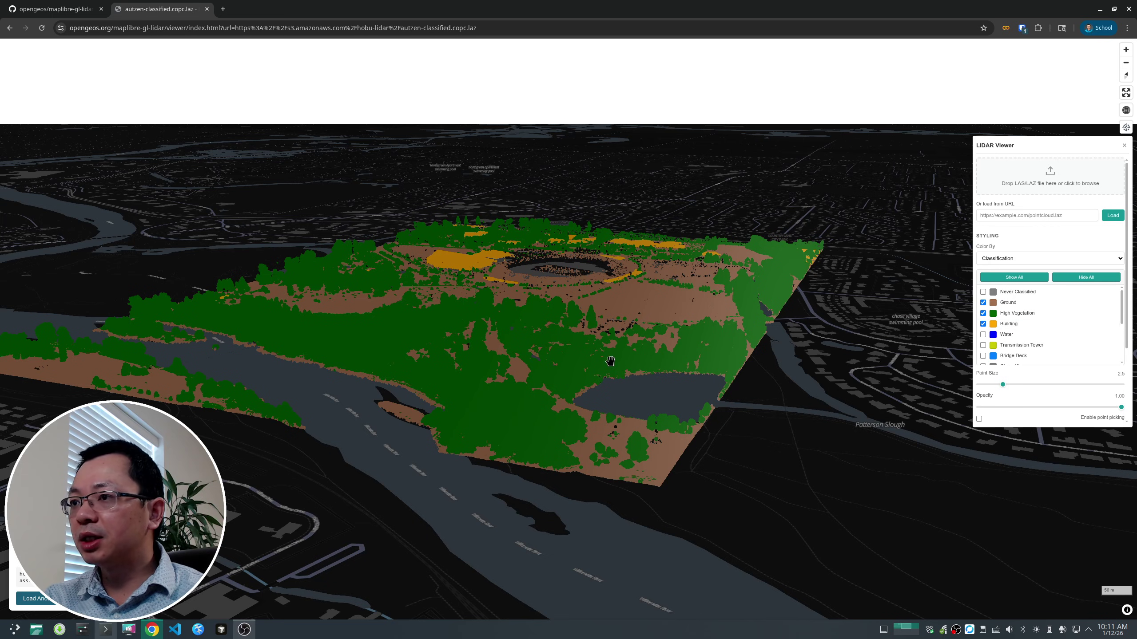
scroll(553, 393, "up", 5)
left_click_drag(541, 415, 550, 392)
left_click_drag(574, 316, 567, 370)
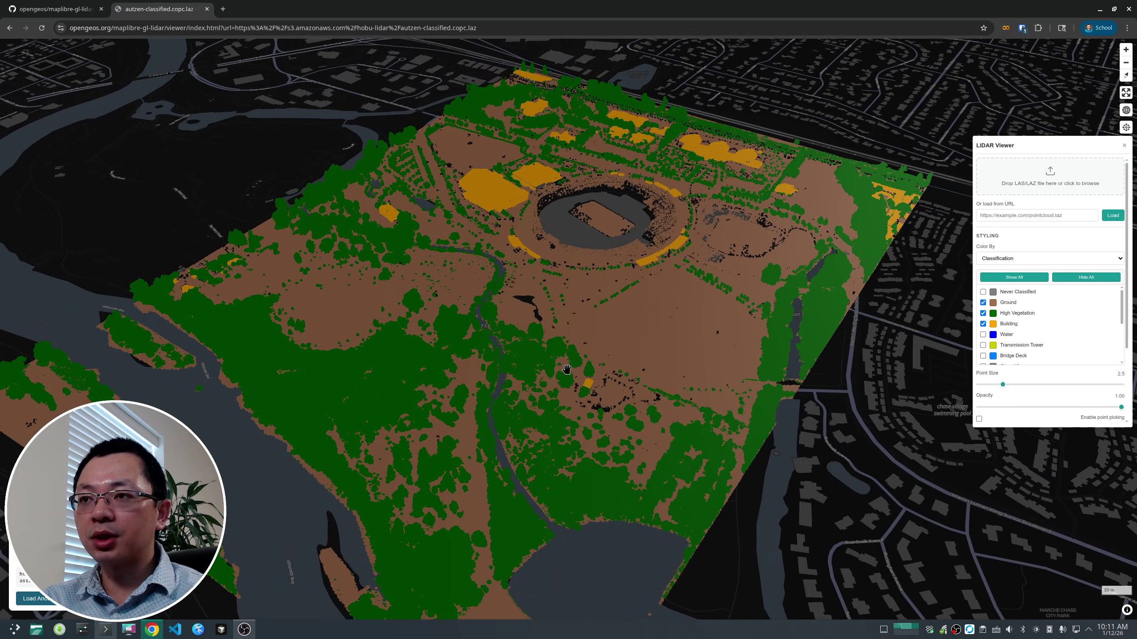
left_click(983, 335)
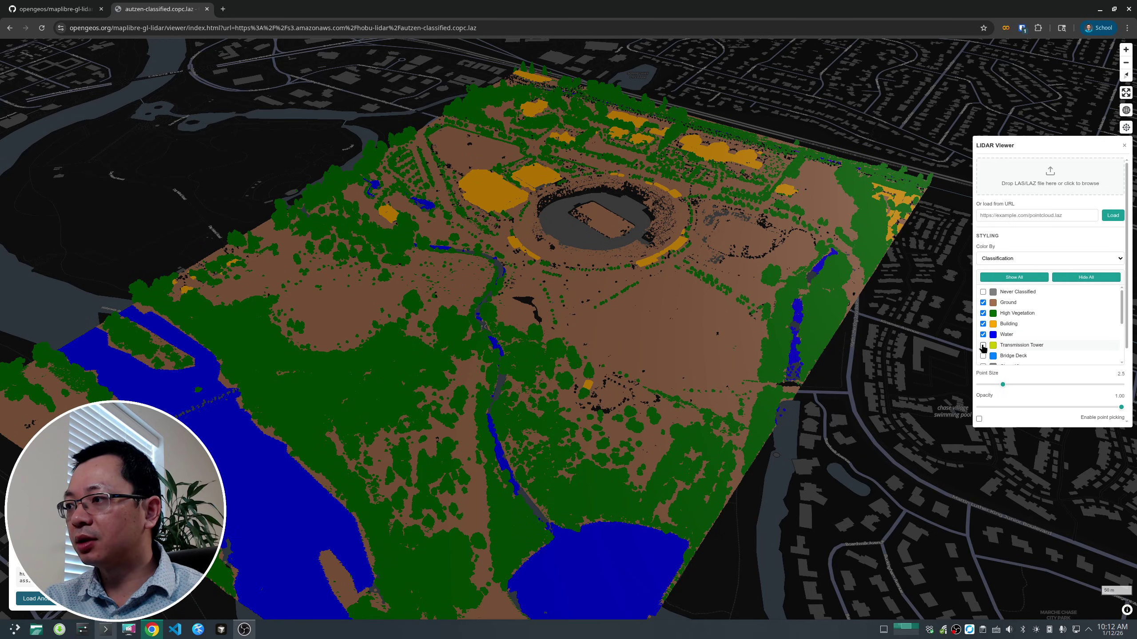
Add the Transmission Tower class, look through the remaining classes, and show all classification classes.
scroll(1053, 338, "down", 10)
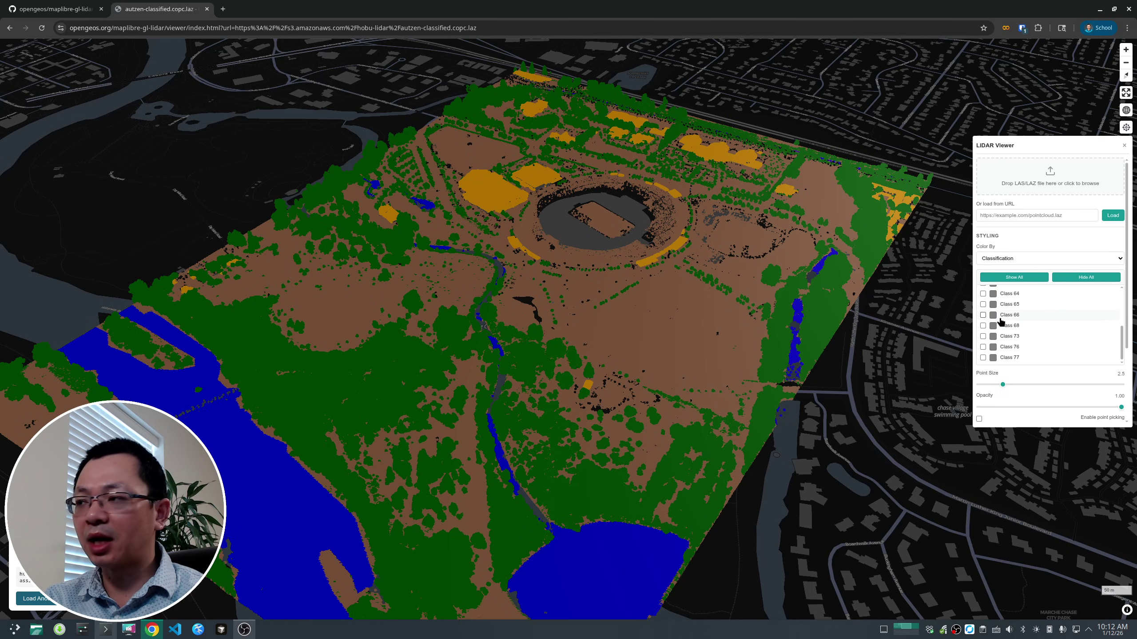
scroll(1001, 321, "up", 10)
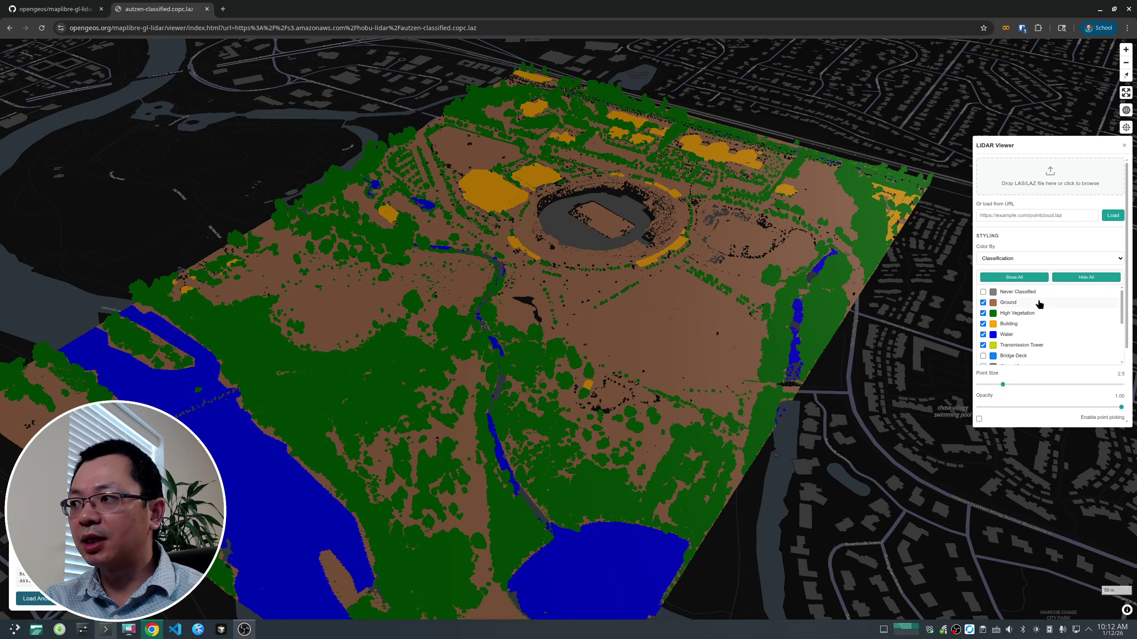
left_click(1014, 278)
left_click_drag(611, 392, 656, 334)
scroll(656, 334, "down", 2)
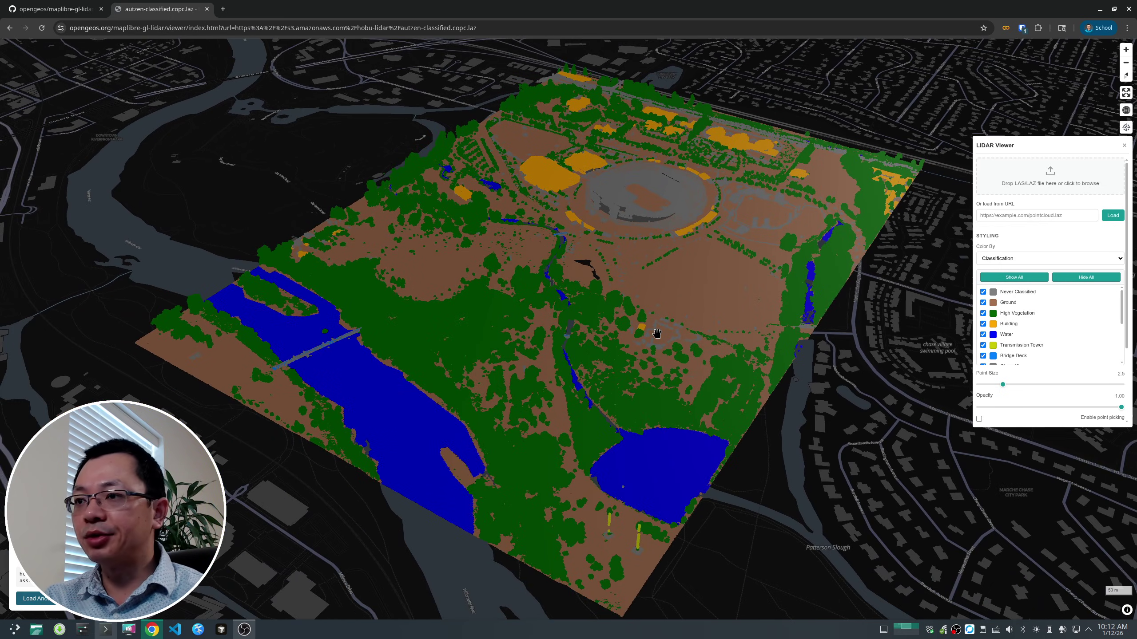
Color the point cloud by RGB and bring the stadium area into view.
left_click(1050, 259)
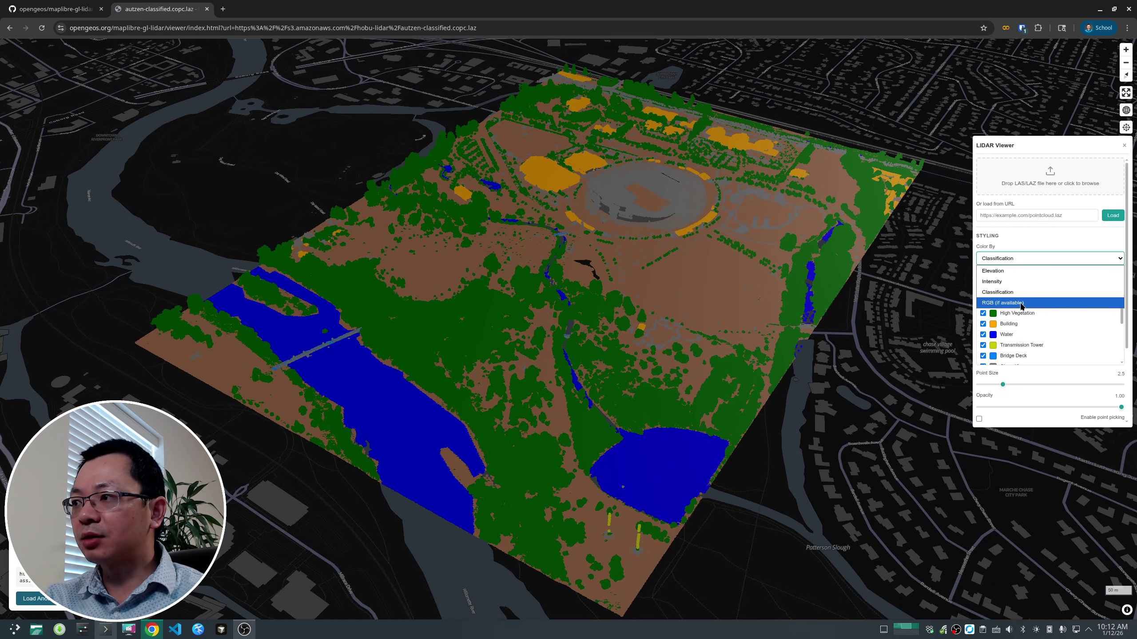
left_click(1020, 302)
scroll(553, 324, "up", 3)
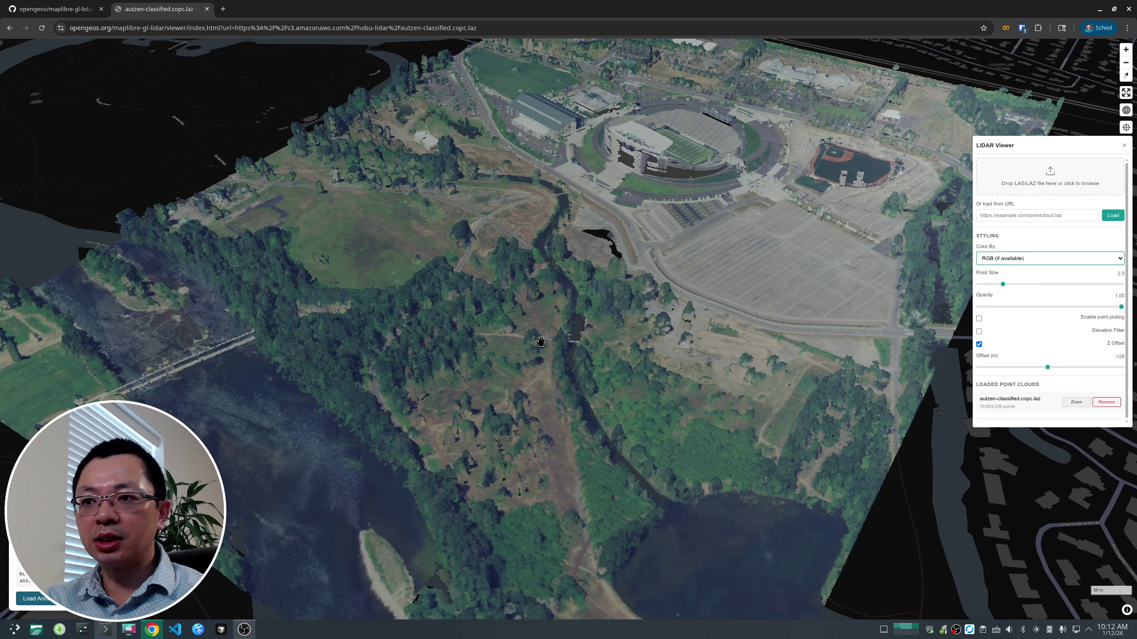
left_click_drag(685, 252, 581, 371)
right_click_drag(581, 371, 395, 396)
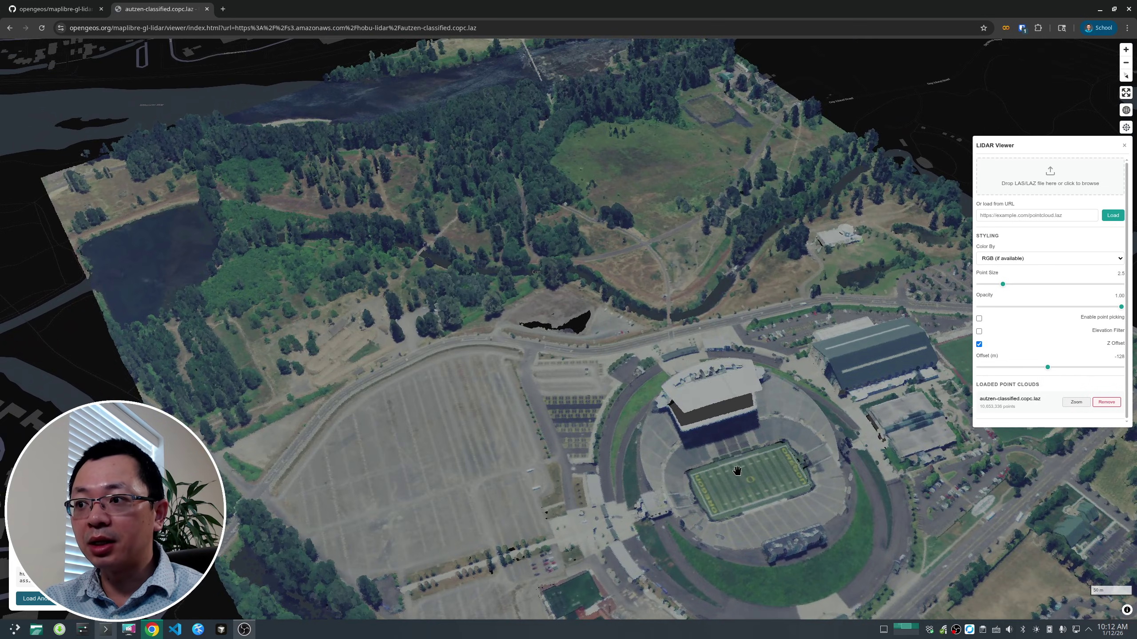
Examine the RGB-colored stadium stands and football field up close, ending with the whole site in view.
scroll(736, 469, "up", 10)
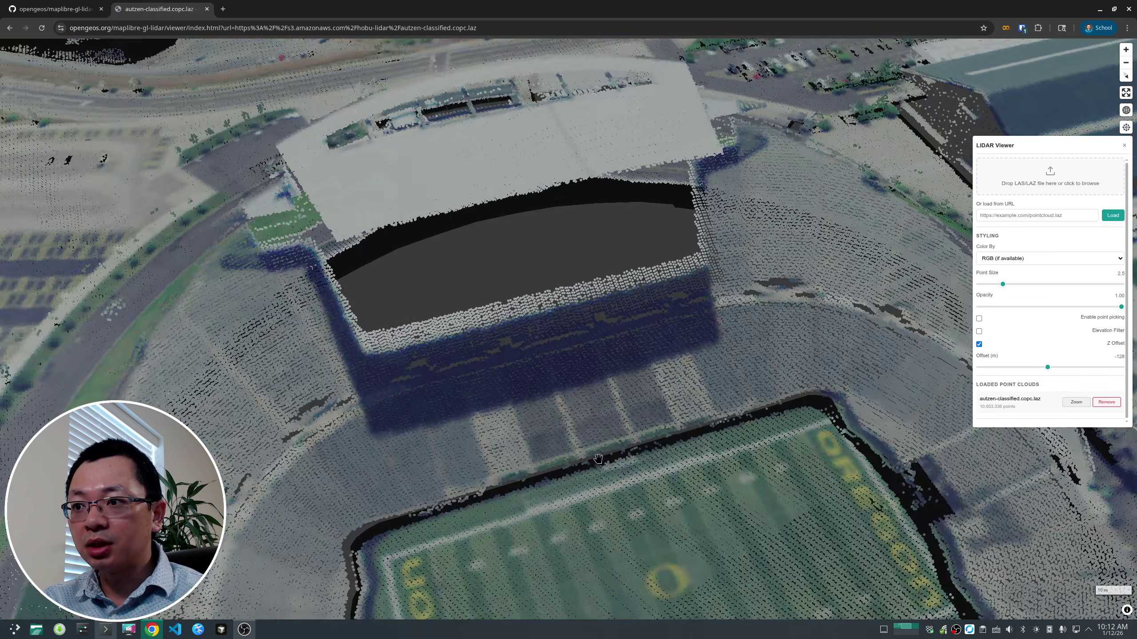
left_click_drag(598, 458, 519, 317)
scroll(548, 421, "up", 6)
left_click_drag(560, 441, 455, 310)
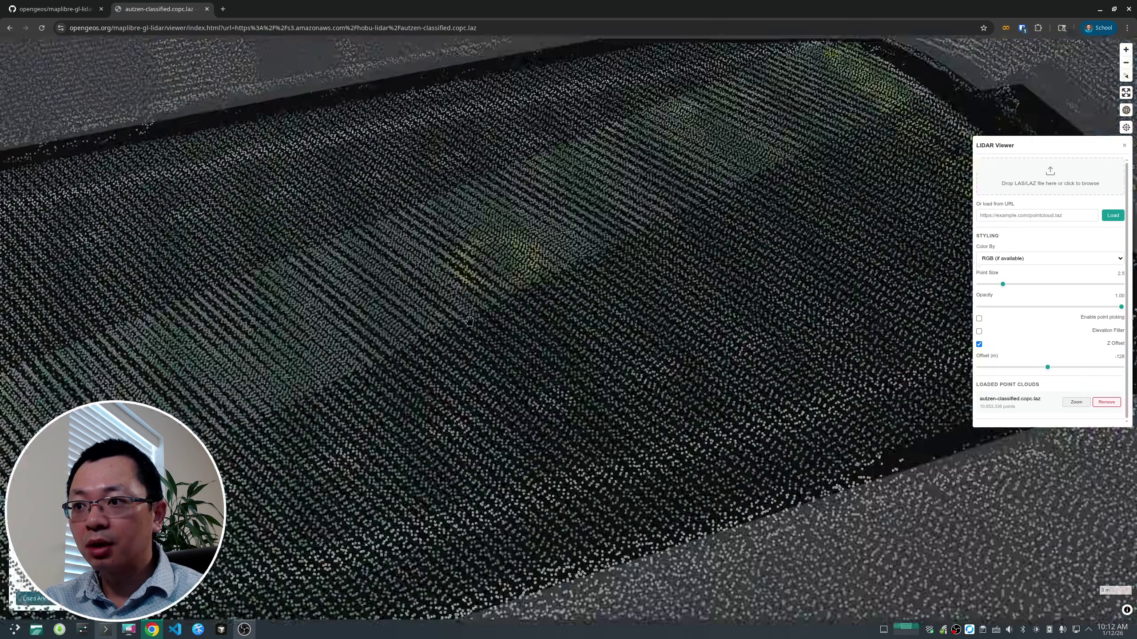
scroll(497, 330, "down", 5)
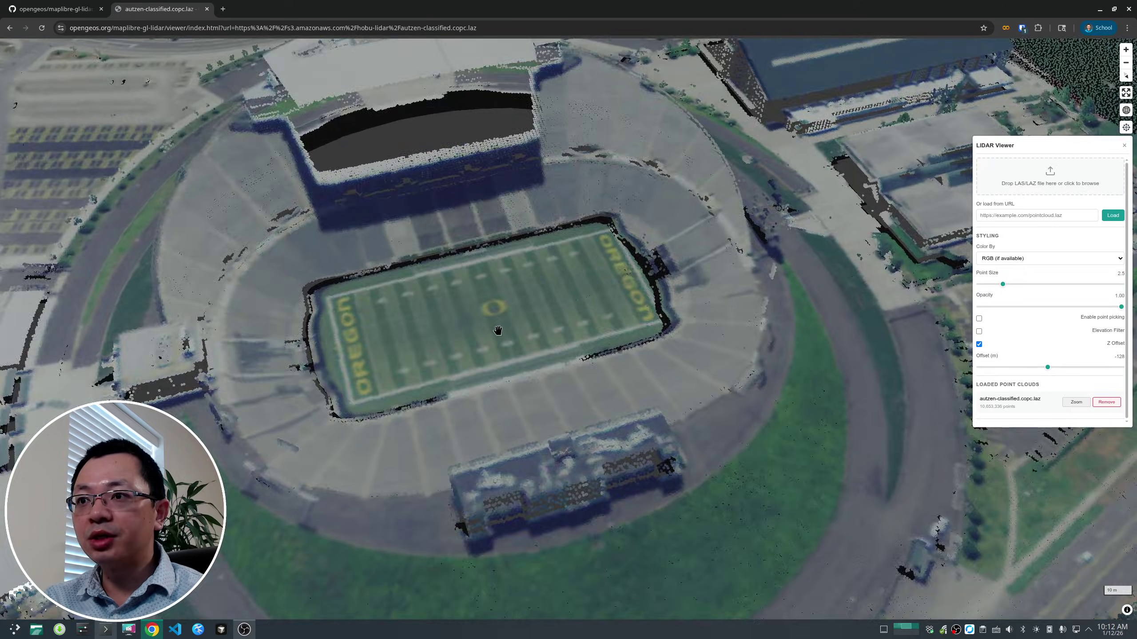
scroll(497, 331, "down", 8)
scroll(532, 401, "up", 2)
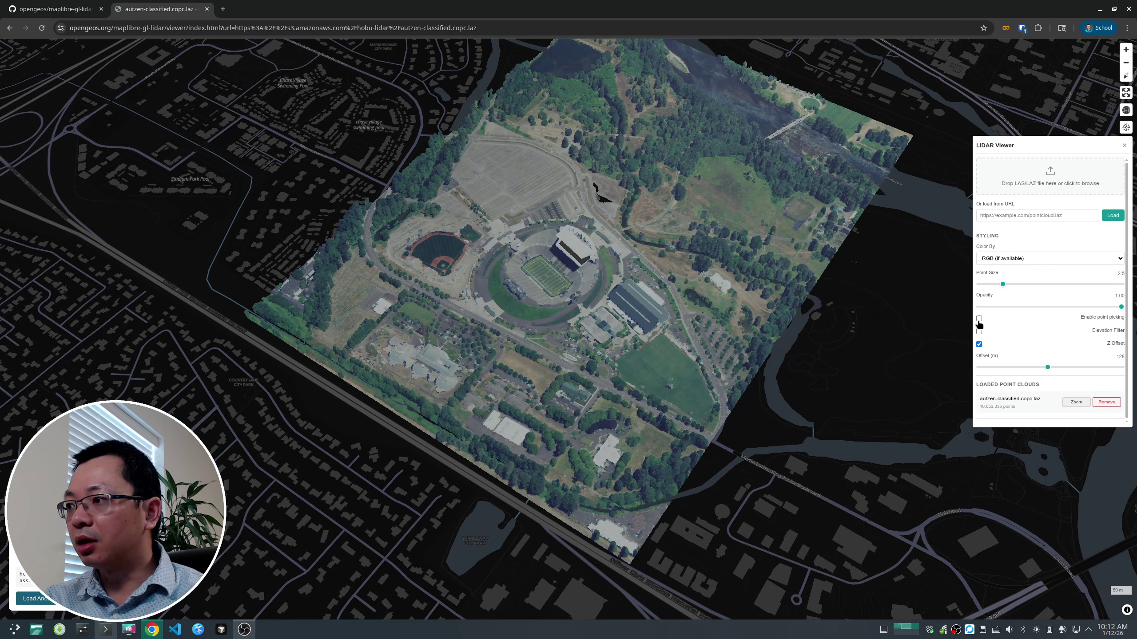
Enable point picking and inspect the attributes of points around the stadium.
scroll(692, 308, "up", 4)
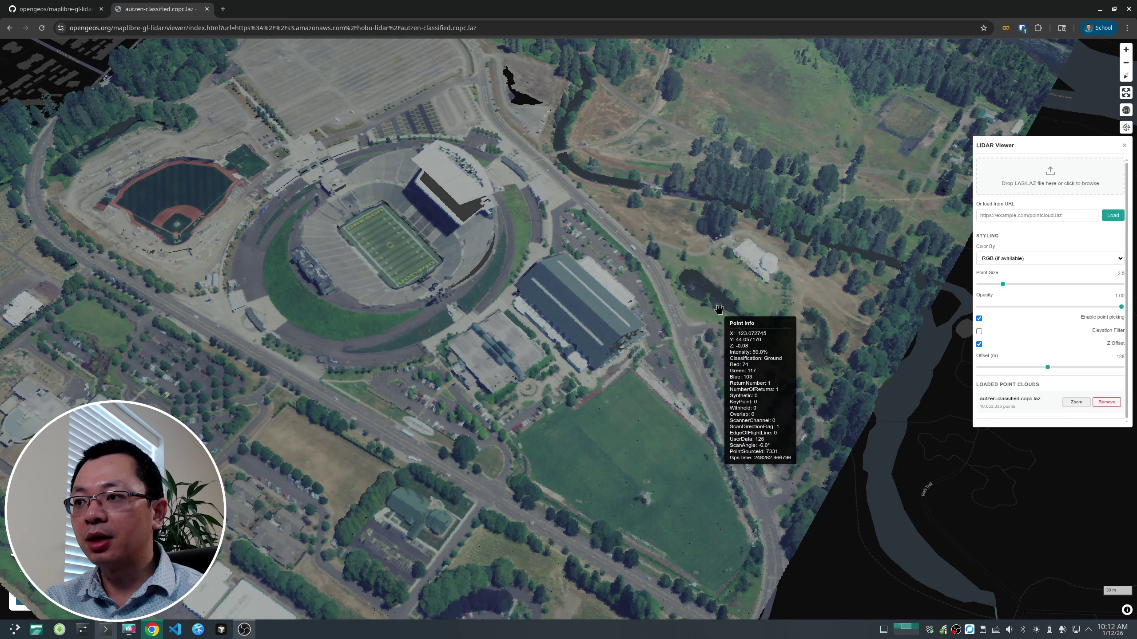
left_click_drag(560, 280, 571, 307)
scroll(674, 310, "down", 3)
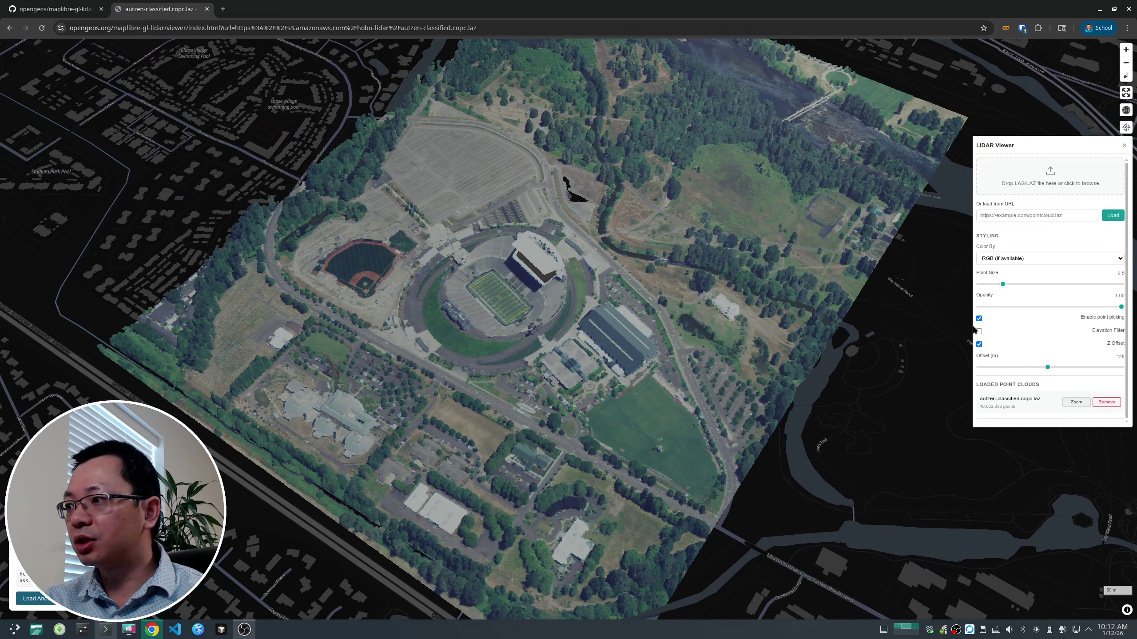
Turn off point picking and reduce the point size to 2.0 while viewing the trees from a low oblique angle.
right_click_drag(791, 337, 648, 343)
scroll(649, 342, "up", 5)
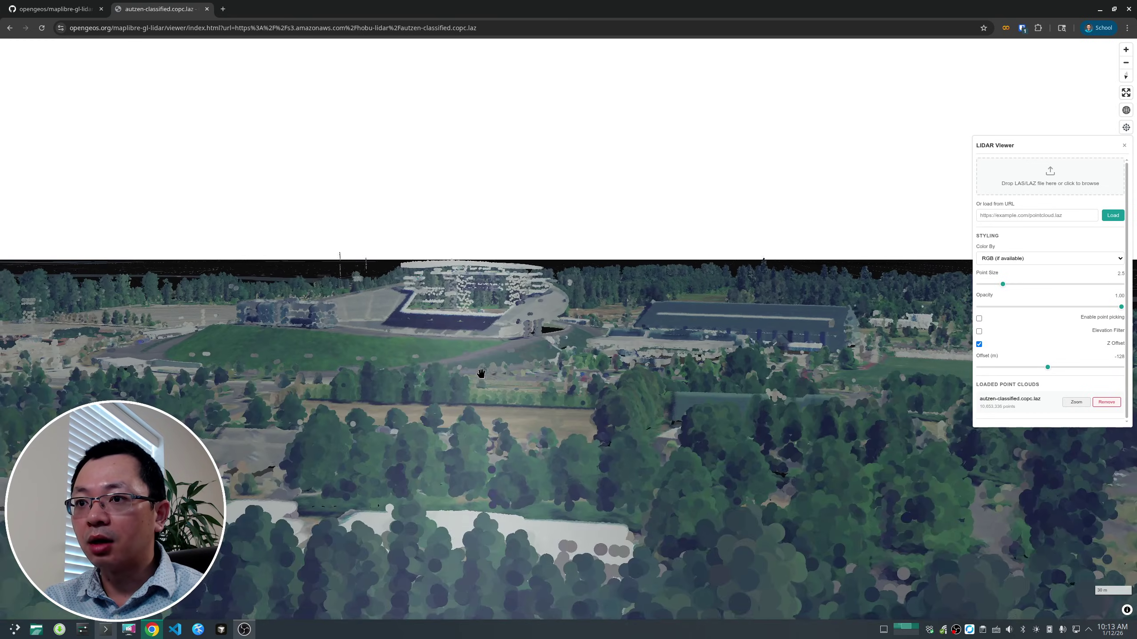
left_click_drag(481, 373, 565, 471)
right_click_drag(566, 472, 599, 462)
left_click_drag(599, 462, 761, 443)
left_click_drag(506, 452, 543, 376)
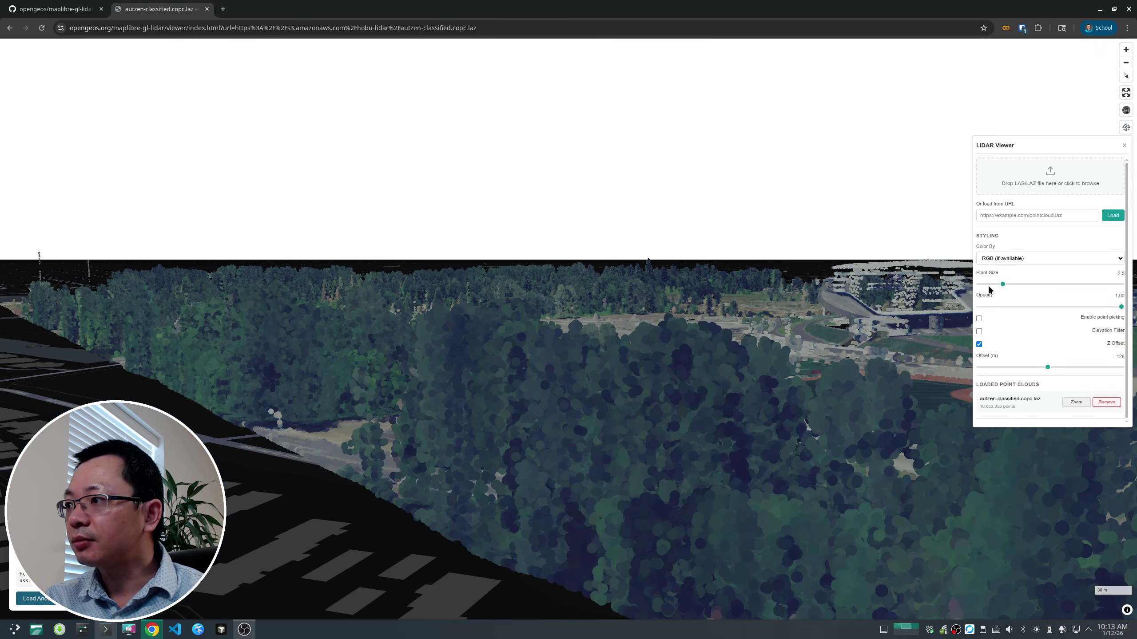
mouse_move(1002, 286)
left_mouse_down()
mouse_move(977, 287)
mouse_move(996, 289)
left_mouse_up()
Examine the RGB-colored trees and stadium at the smaller point size, from low close-ups to full oblique views.
right_click_drag(750, 431, 547, 460)
left_click_drag(760, 273, 569, 362)
scroll(569, 362, "up", 5)
left_click_drag(527, 452, 598, 188)
scroll(537, 318, "down", 5)
scroll(537, 319, "down", 3)
left_click_drag(551, 351, 635, 356)
scroll(635, 357, "down", 2)
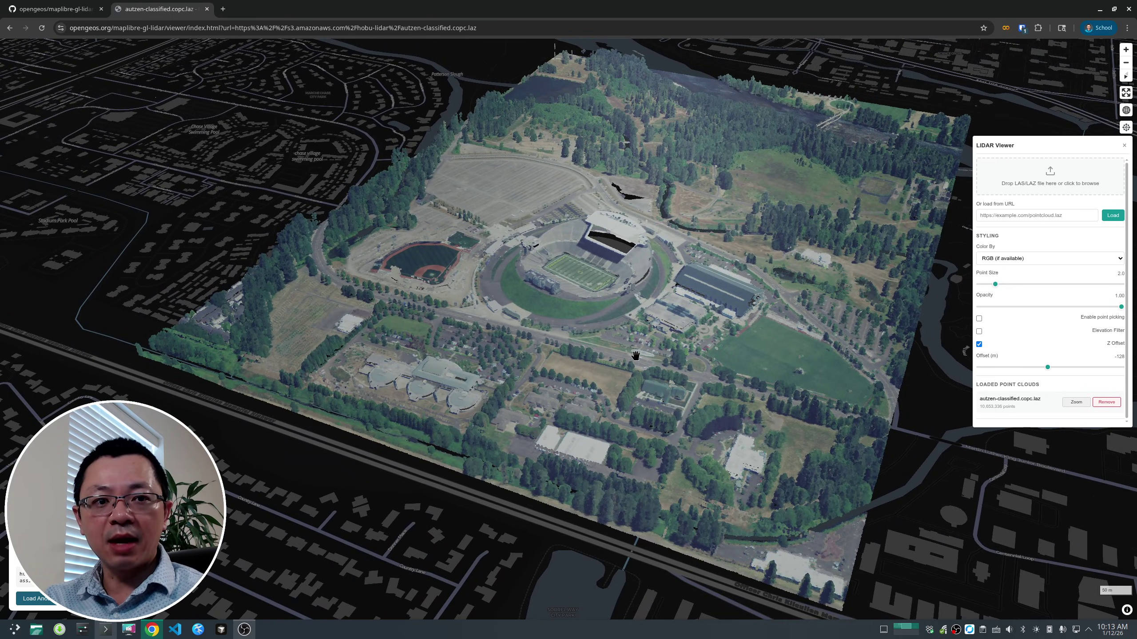
right_click_drag(730, 517, 641, 482)
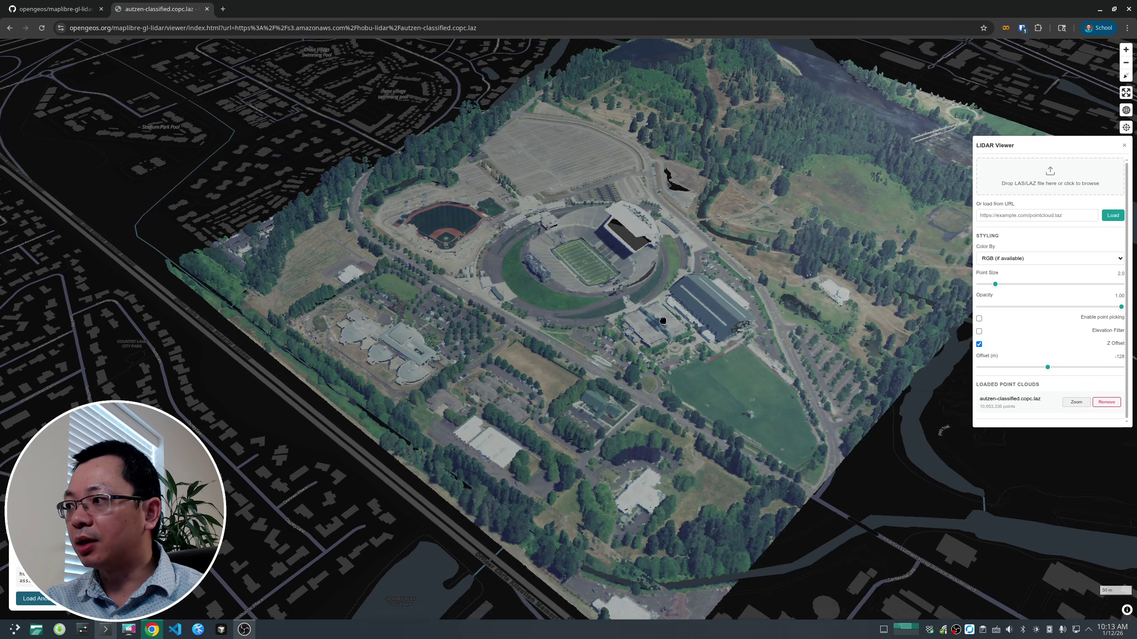
left_click_drag(663, 320, 559, 300)
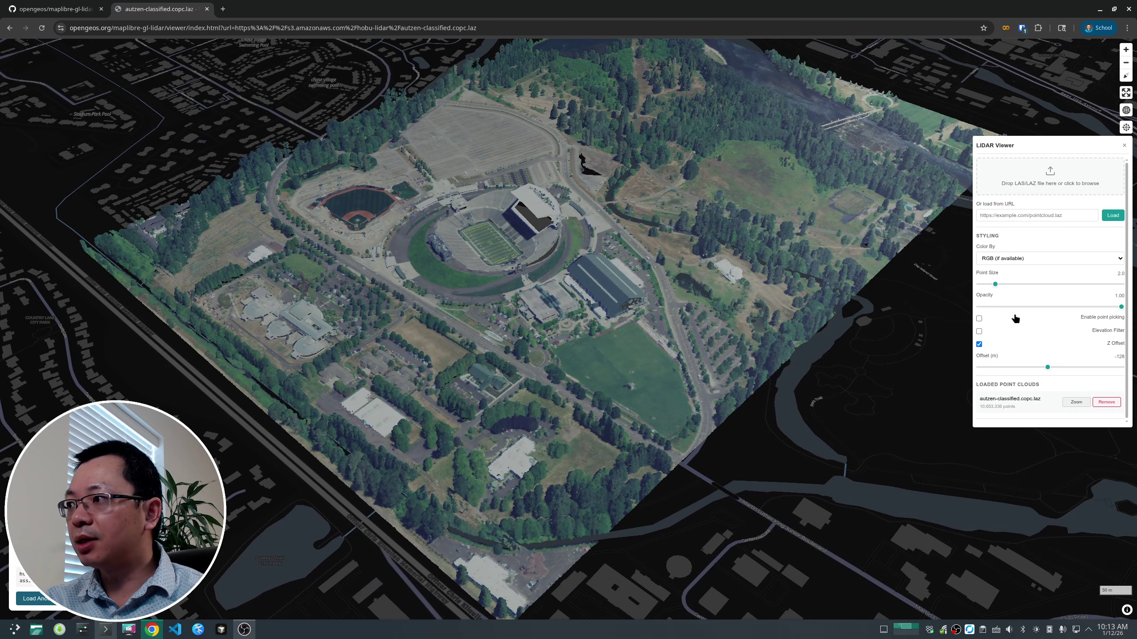
Remove the autzen-classified.copc.laz point cloud, leaving the wider Eugene and Springfield basemap in view.
left_click(1106, 403)
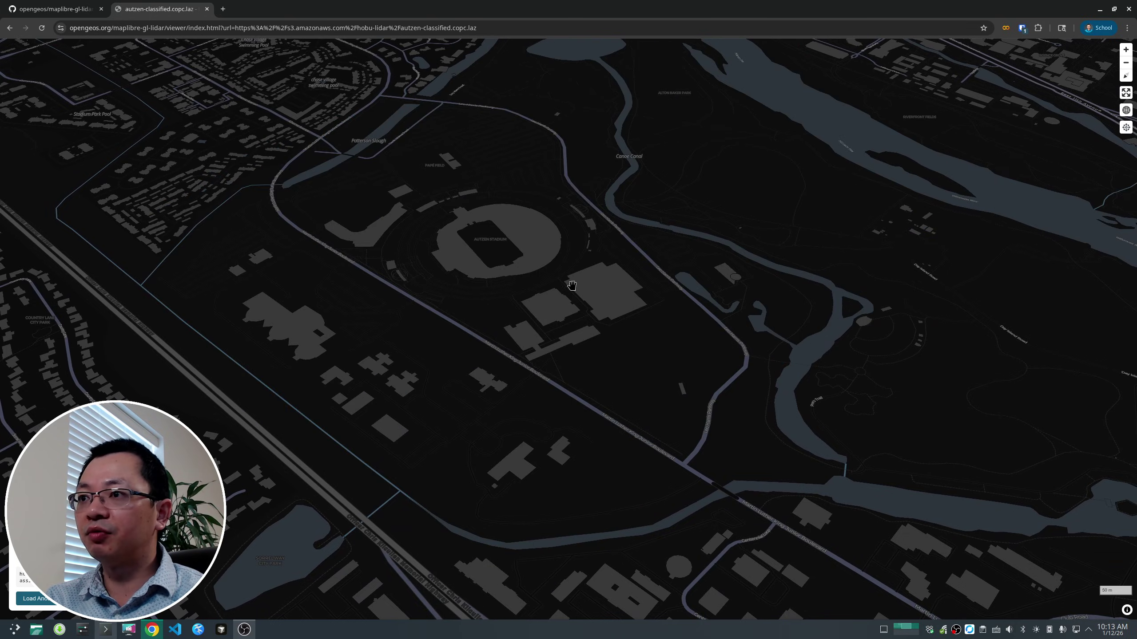
scroll(546, 330, "down", 3)
scroll(558, 330, "down", 5)
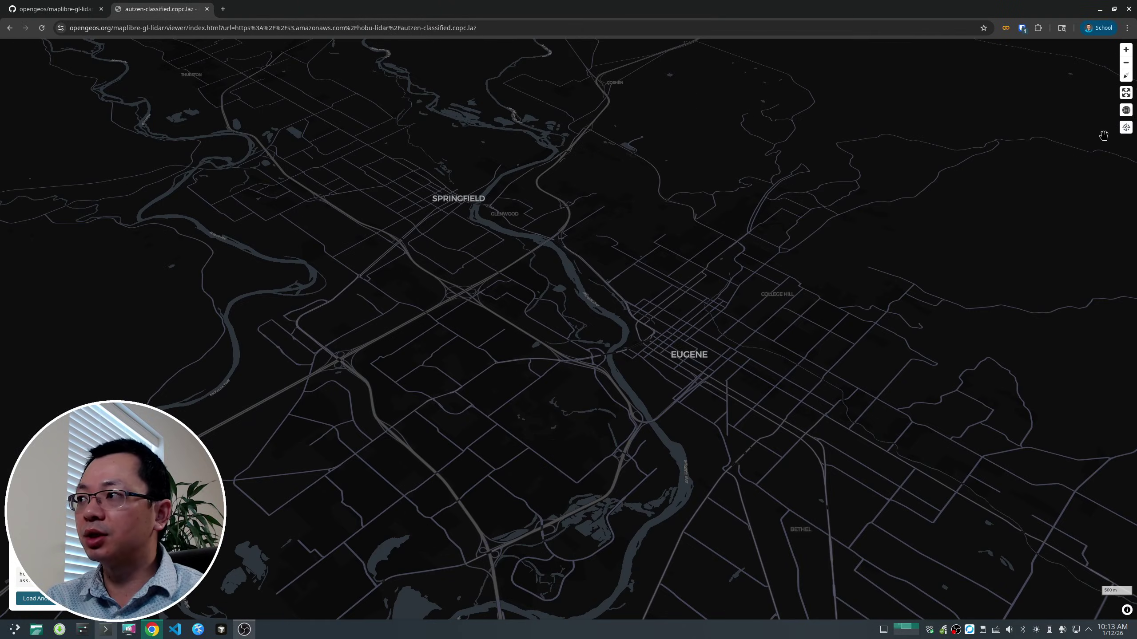
Reopen the LiDAR controls and load the local file madison.copc.laz from the Downloads data folder.
left_click(1126, 127)
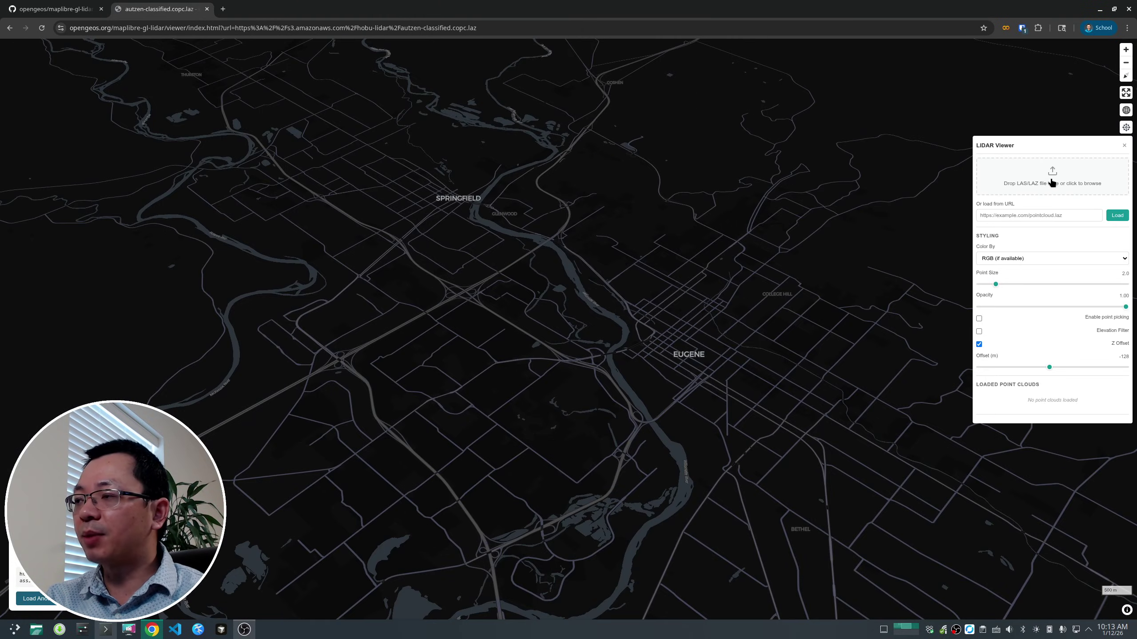
left_click(1033, 216)
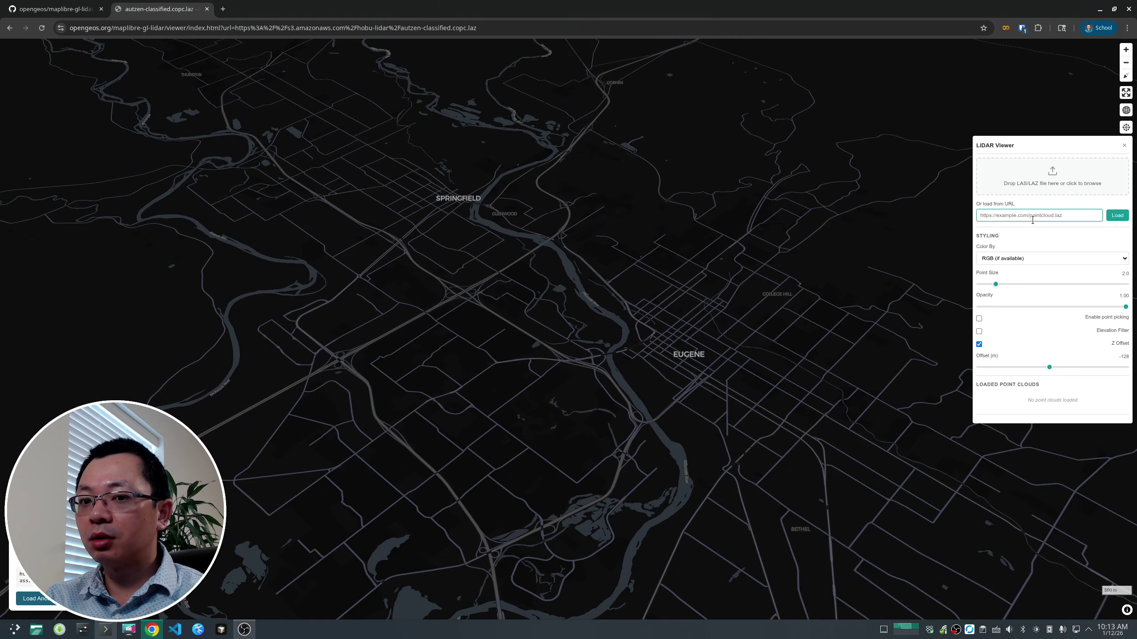
left_click(1055, 176)
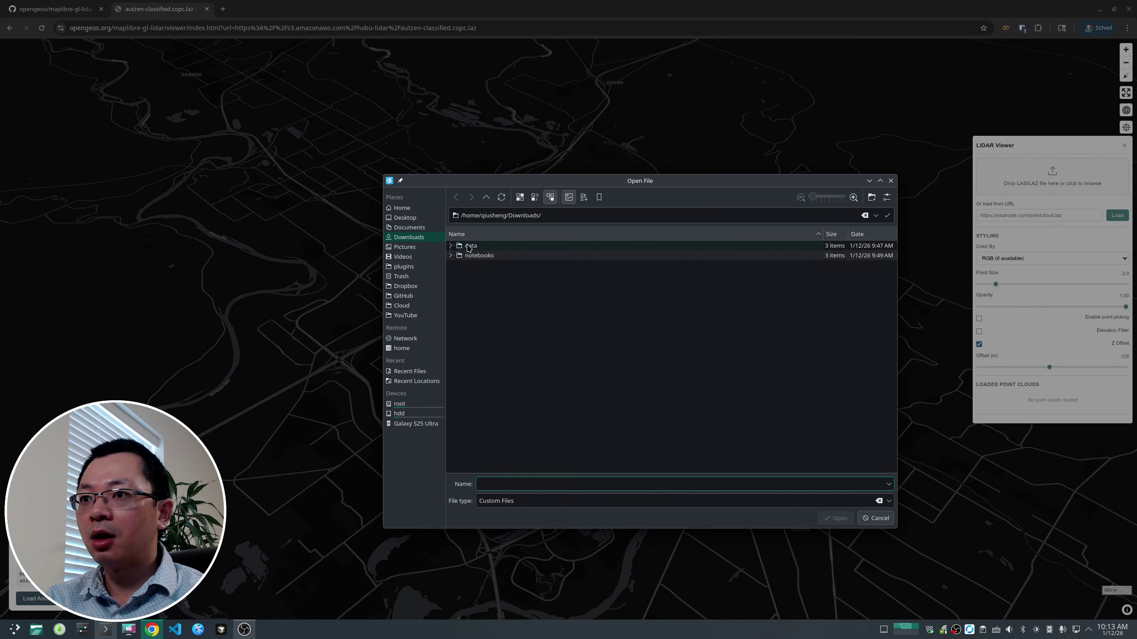
double_click(468, 246)
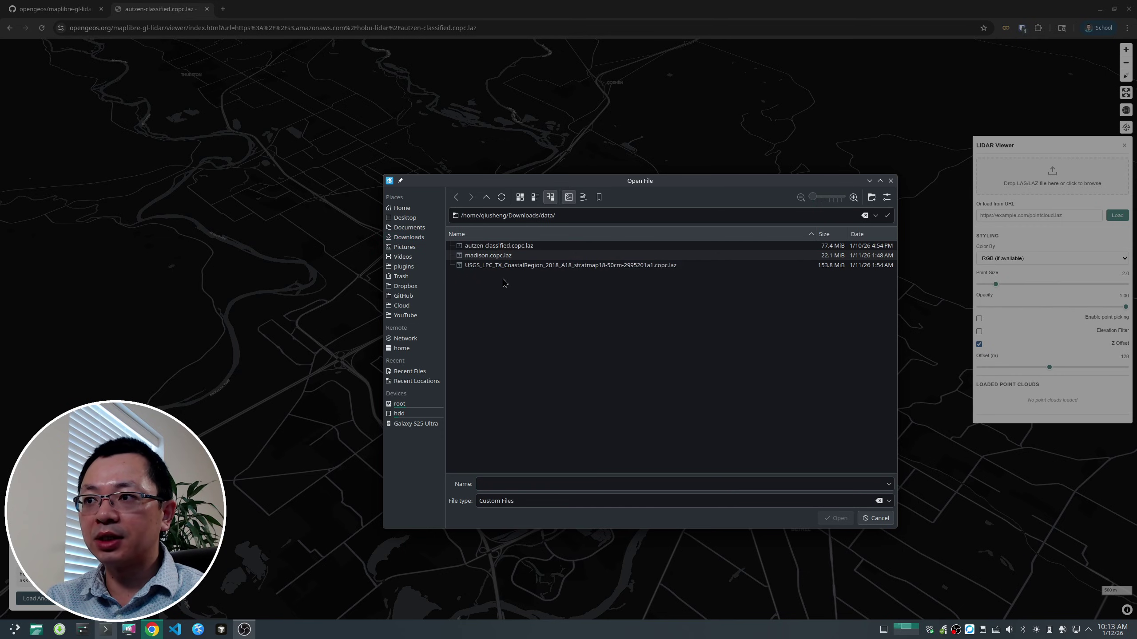
double_click(495, 258)
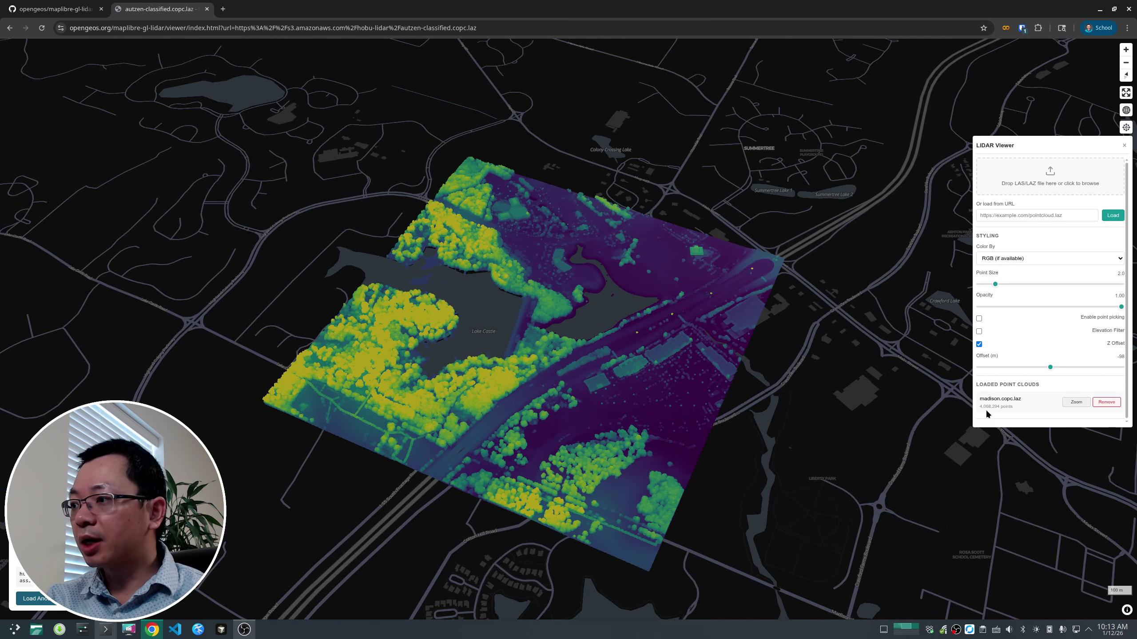
Examine the trees, lake shore and highway in the madison point cloud from several angles and distances.
scroll(492, 406, "up", 5)
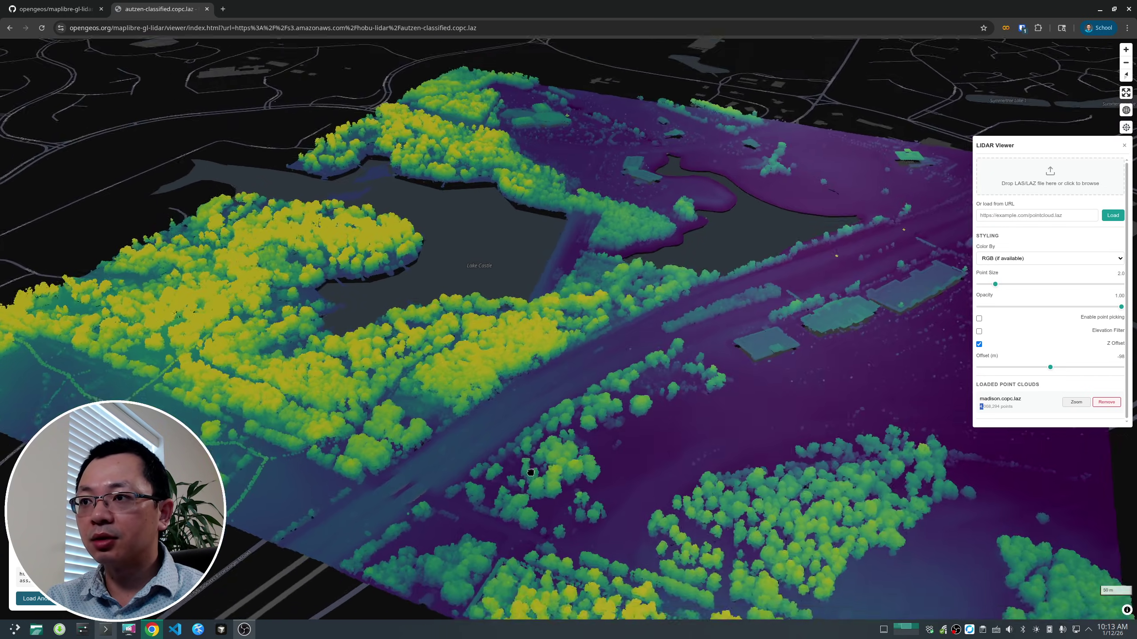
right_click_drag(530, 472, 550, 429)
scroll(542, 447, "down", 5)
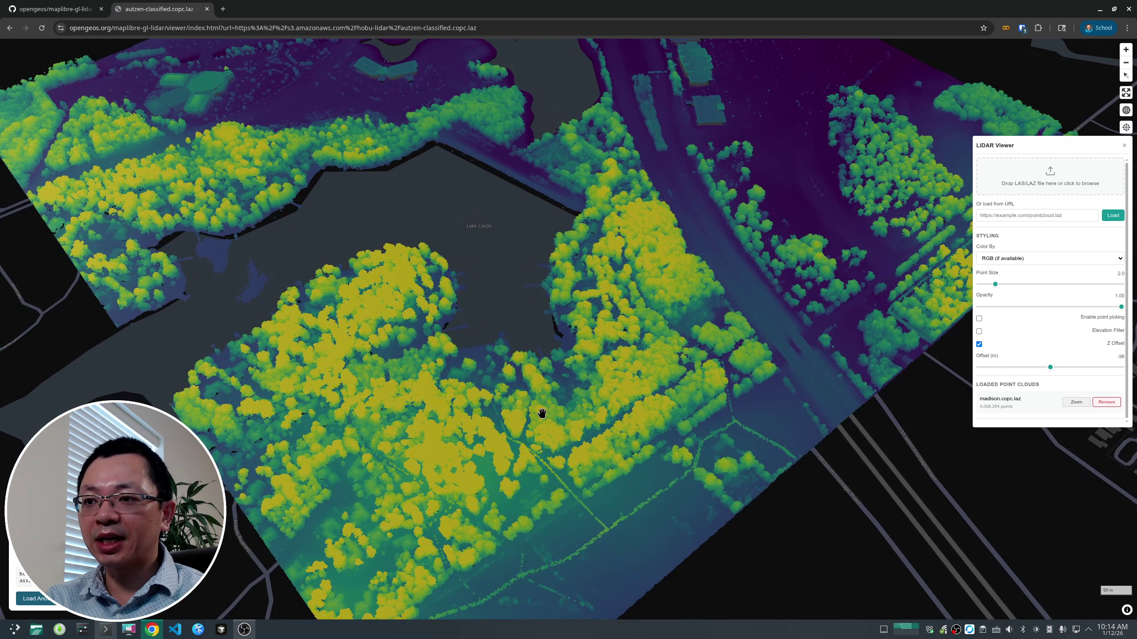
right_click_drag(556, 452, 517, 419)
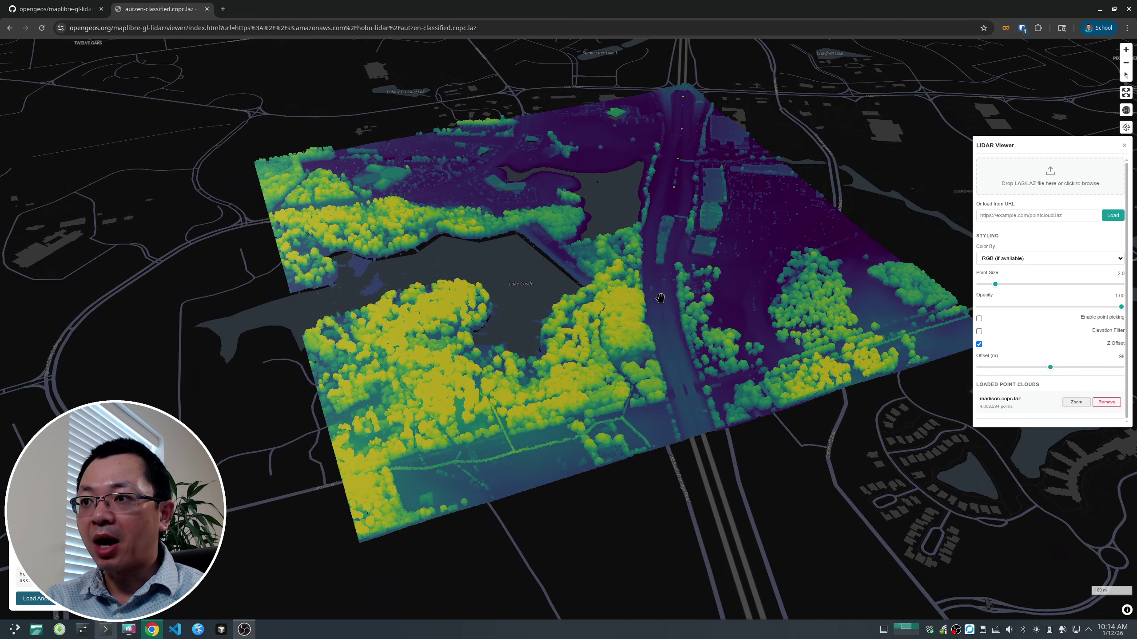
scroll(623, 318, "up", 7)
scroll(615, 332, "up", 3)
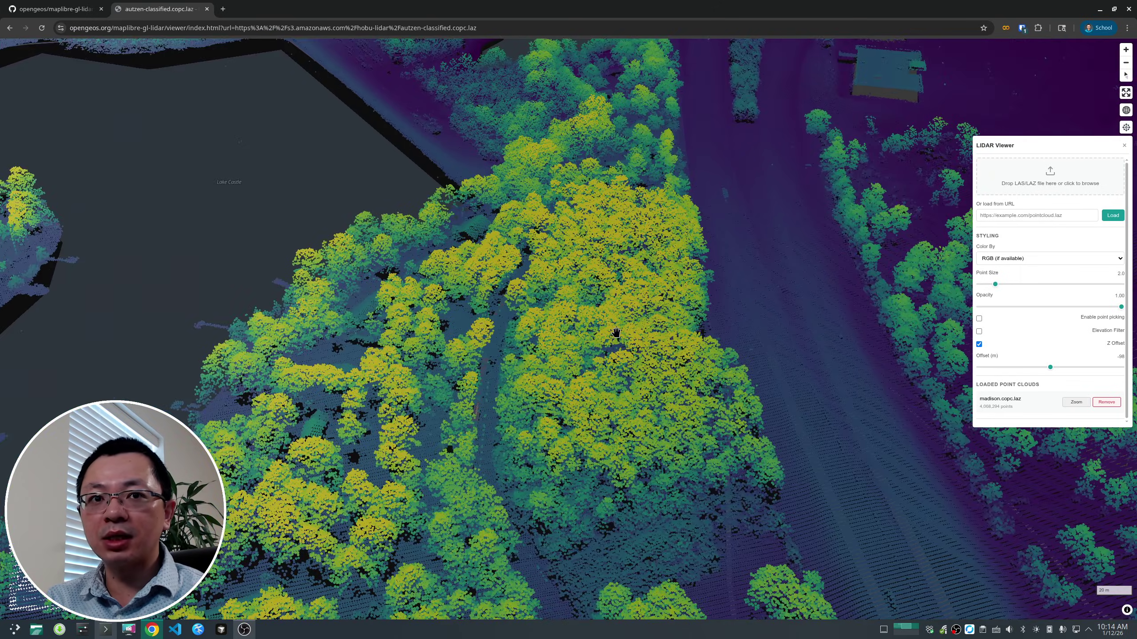
scroll(615, 333, "down", 7)
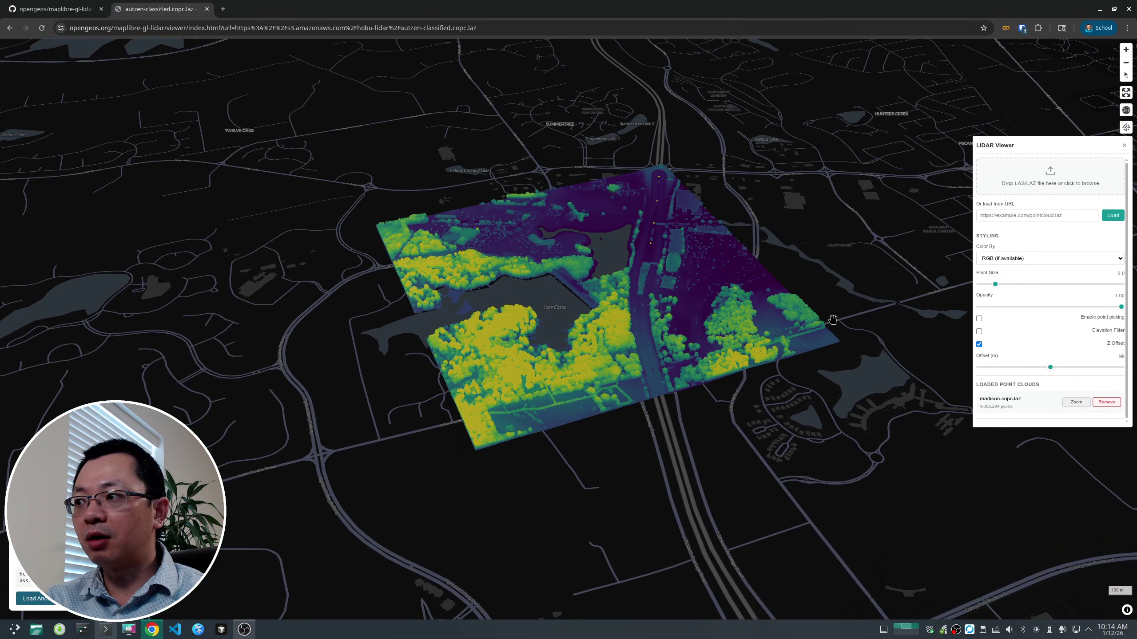
Replace the madison point cloud with the local file USGS_LPC_TX_CoastalRegion_2018_A18_stratmap18-50cm-2995201a1.copc.laz.
left_click(1101, 402)
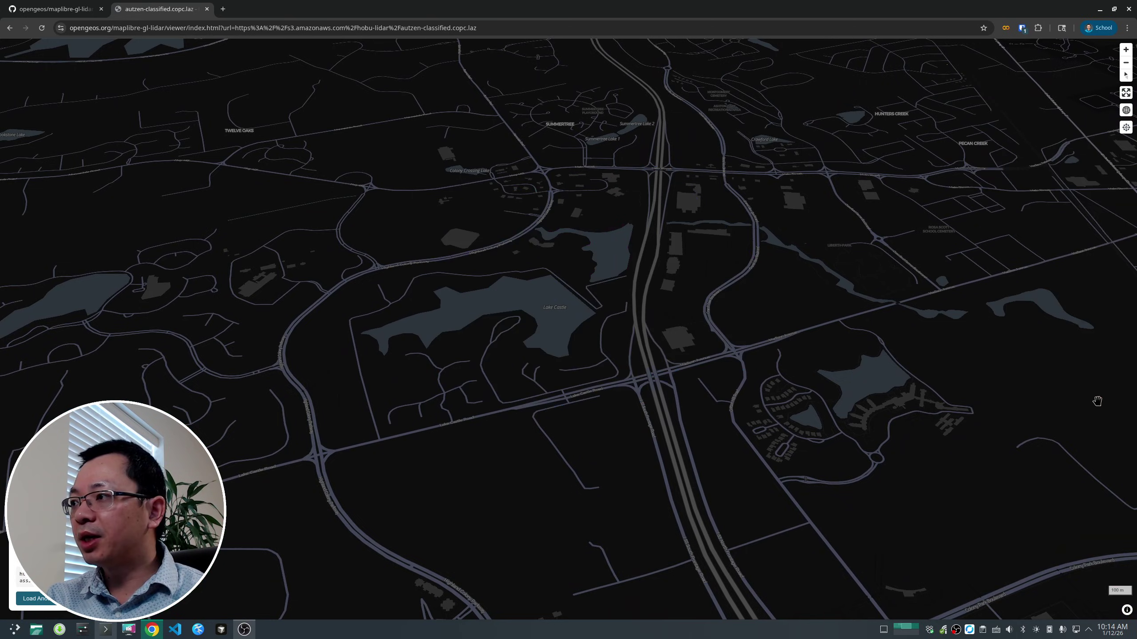
left_click(1126, 127)
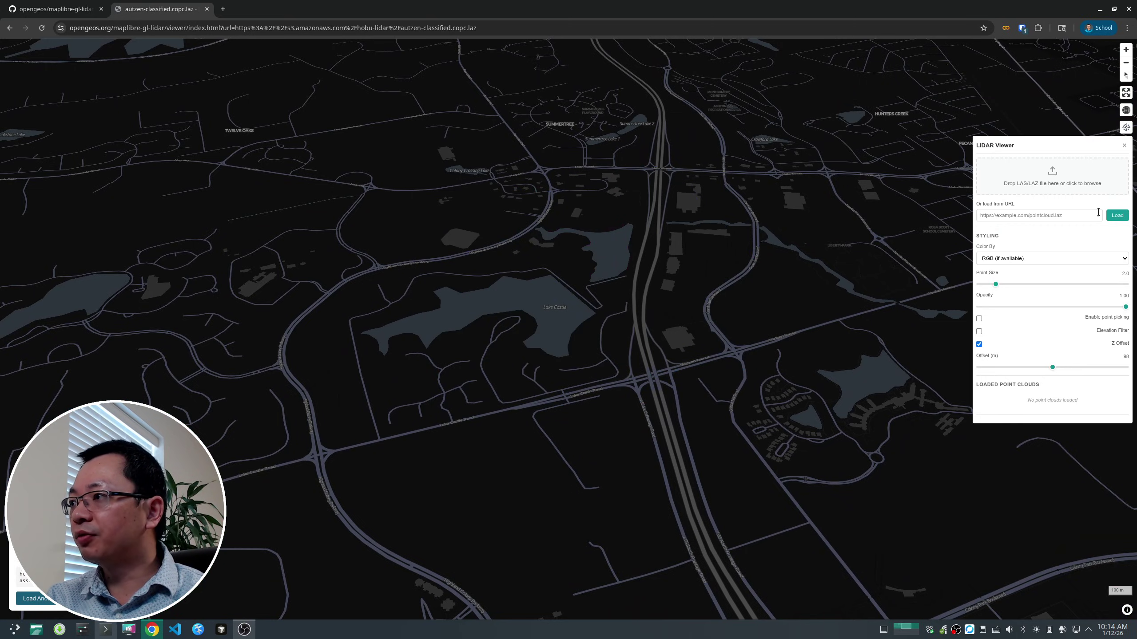
left_click(1076, 178)
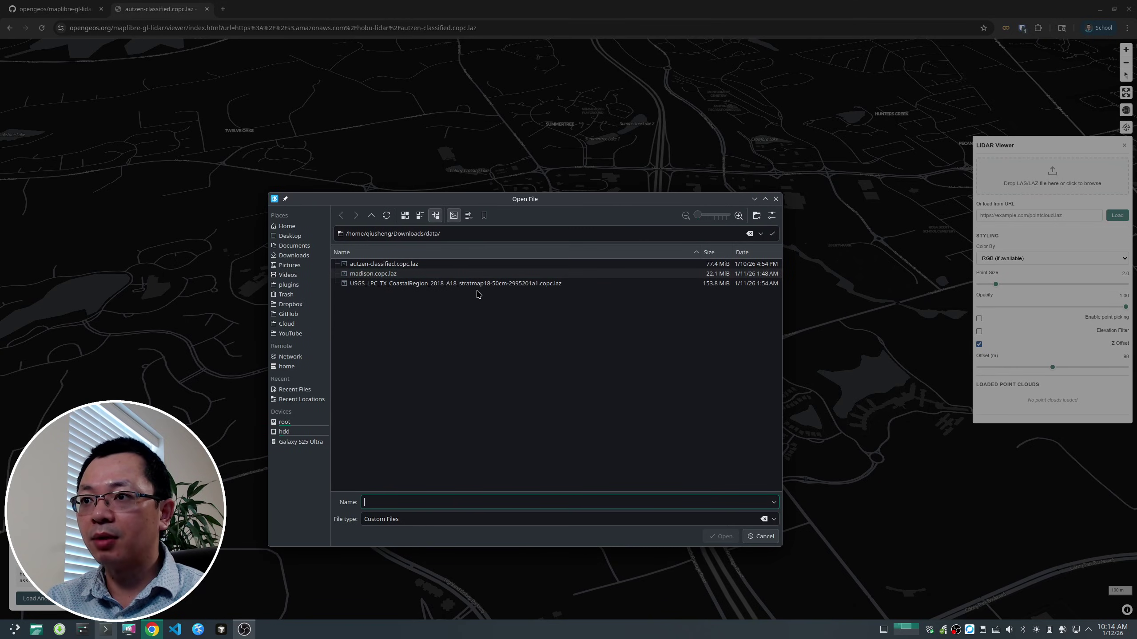
left_click(455, 284)
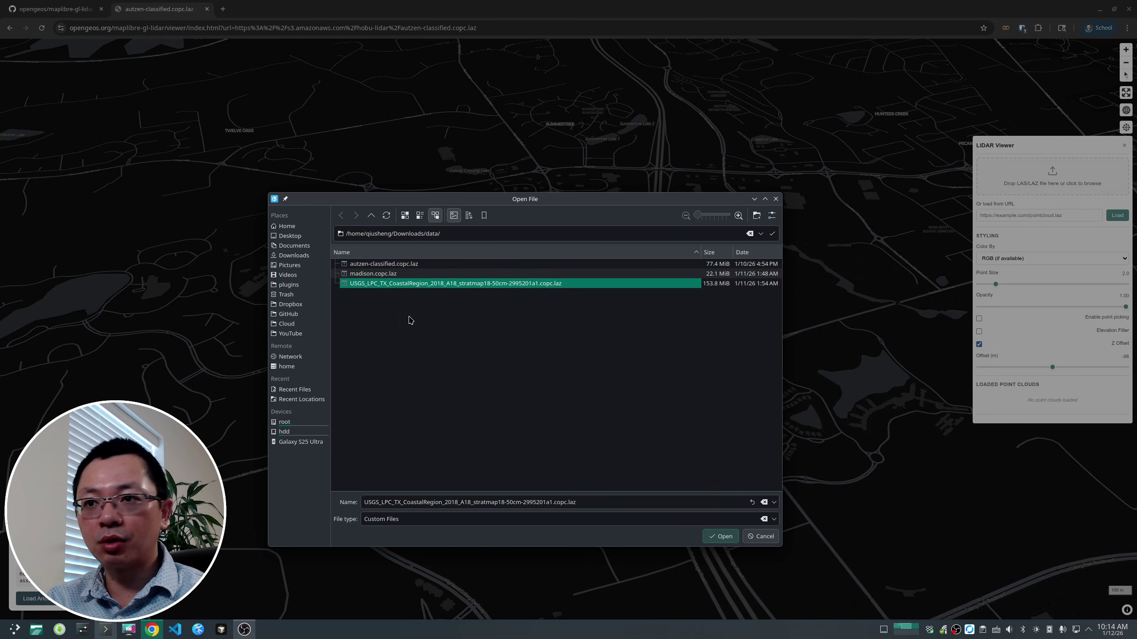
left_click(720, 536)
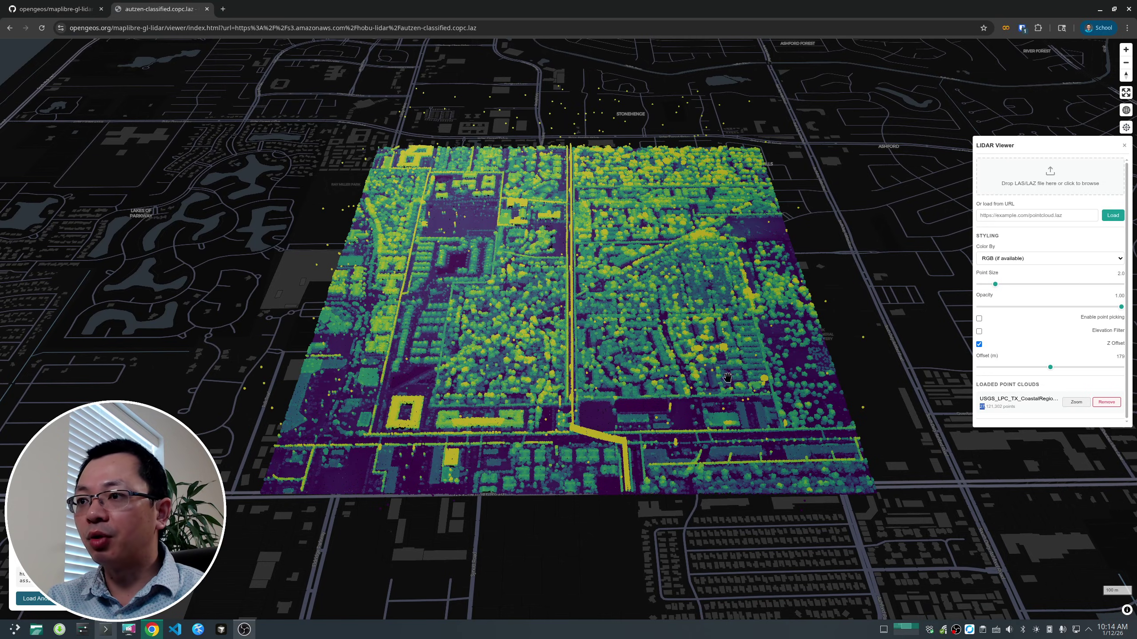
Examine the Texas coastal region point cloud from low, oblique and overhead angles, both up close and at full extent.
right_click_drag(768, 459, 624, 423)
scroll(646, 211, "up", 5)
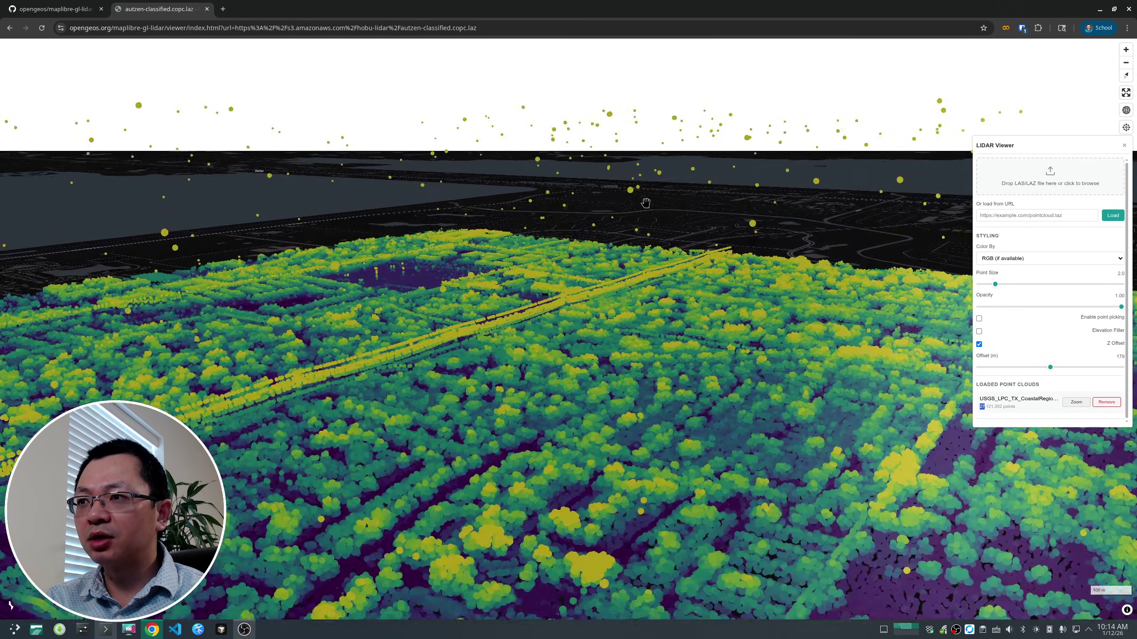
scroll(586, 259, "down", 5)
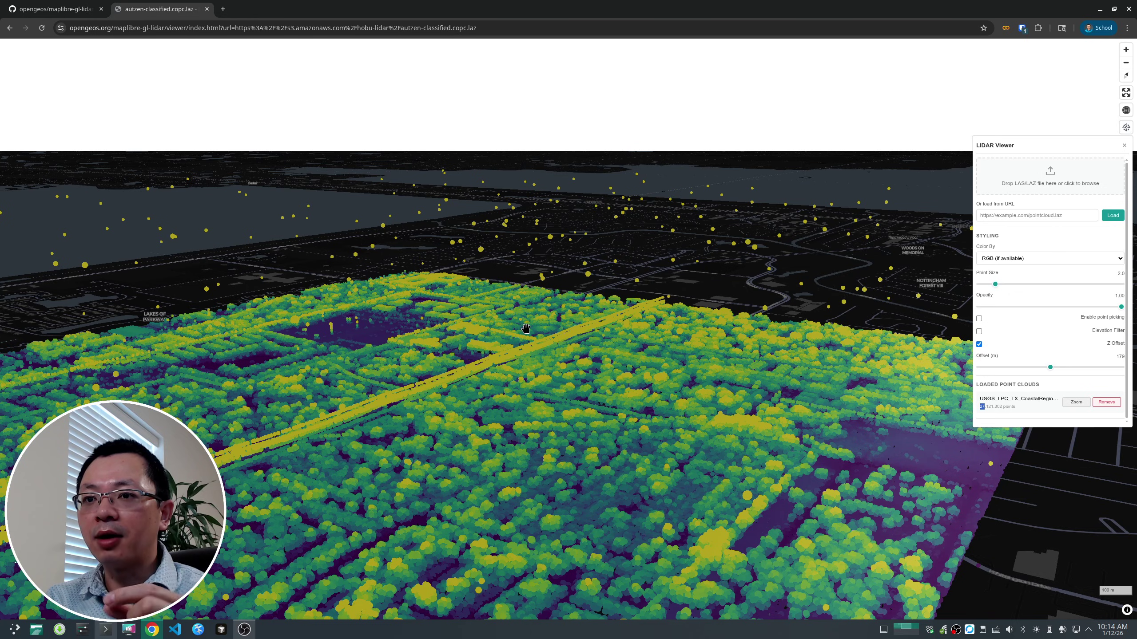
left_click_drag(588, 419, 609, 359)
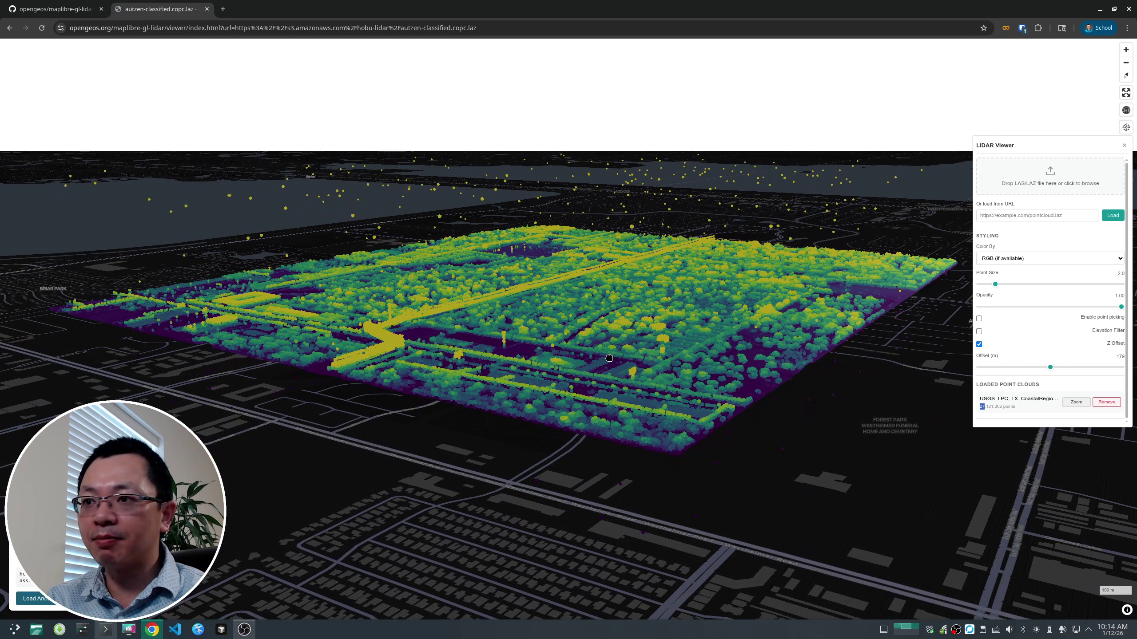
right_click_drag(669, 415, 636, 396)
scroll(515, 352, "up", 5)
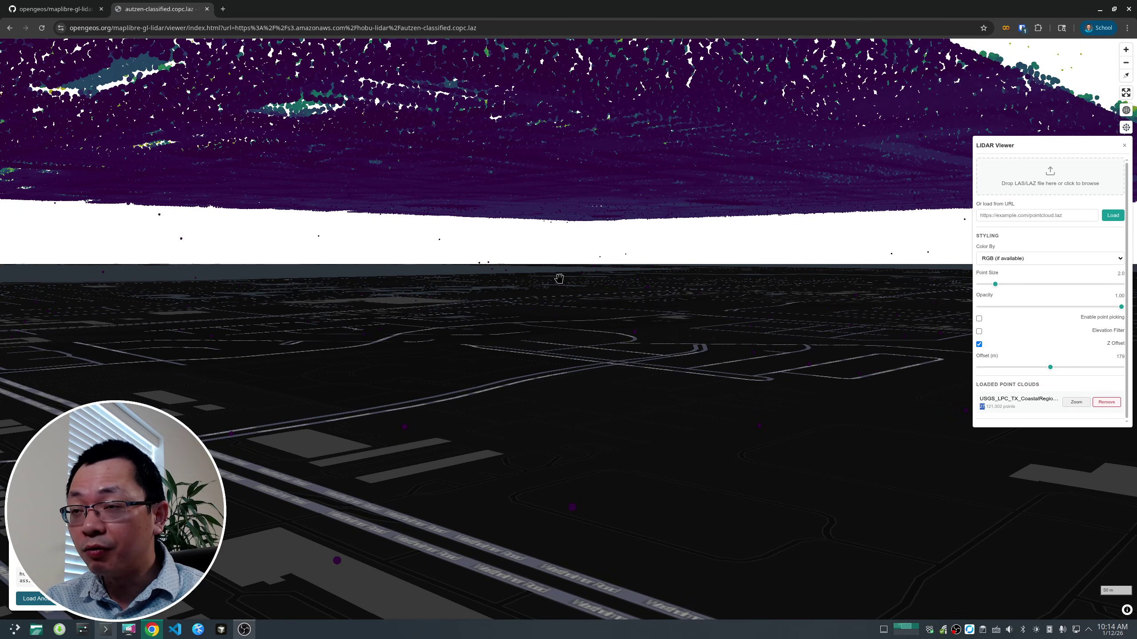
scroll(559, 279, "down", 5)
right_click_drag(559, 304, 588, 467)
scroll(577, 456, "up", 5)
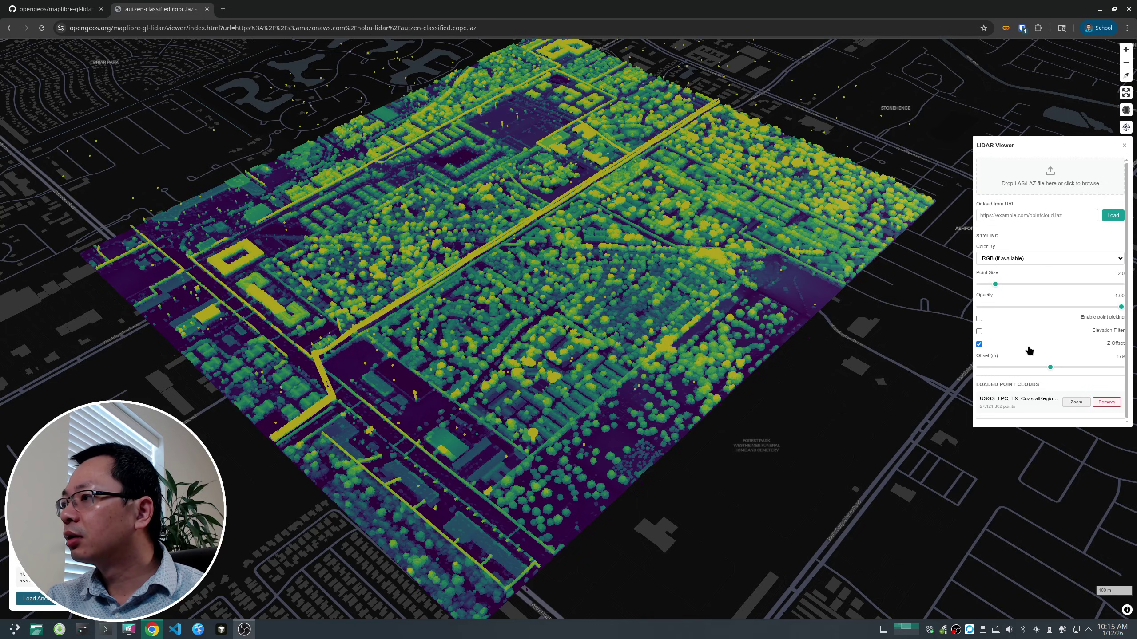
Try intensity coloring on the Texas point cloud, and color it by elevation with the 2-98% percentile range turned off.
left_click(1066, 264)
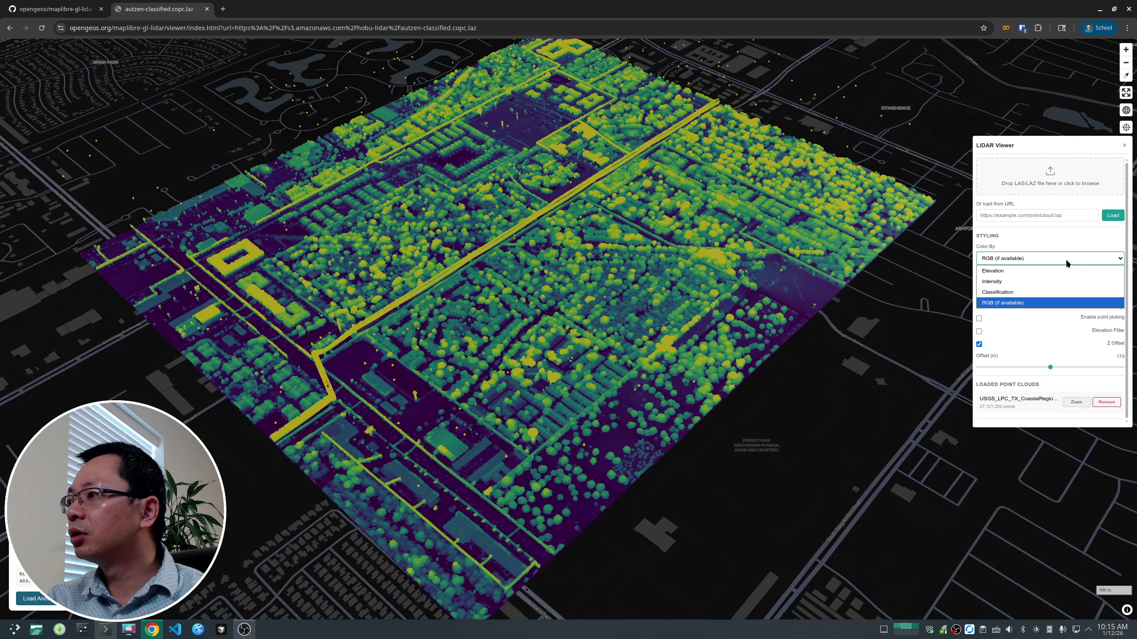
left_click(1042, 275)
left_click(1042, 261)
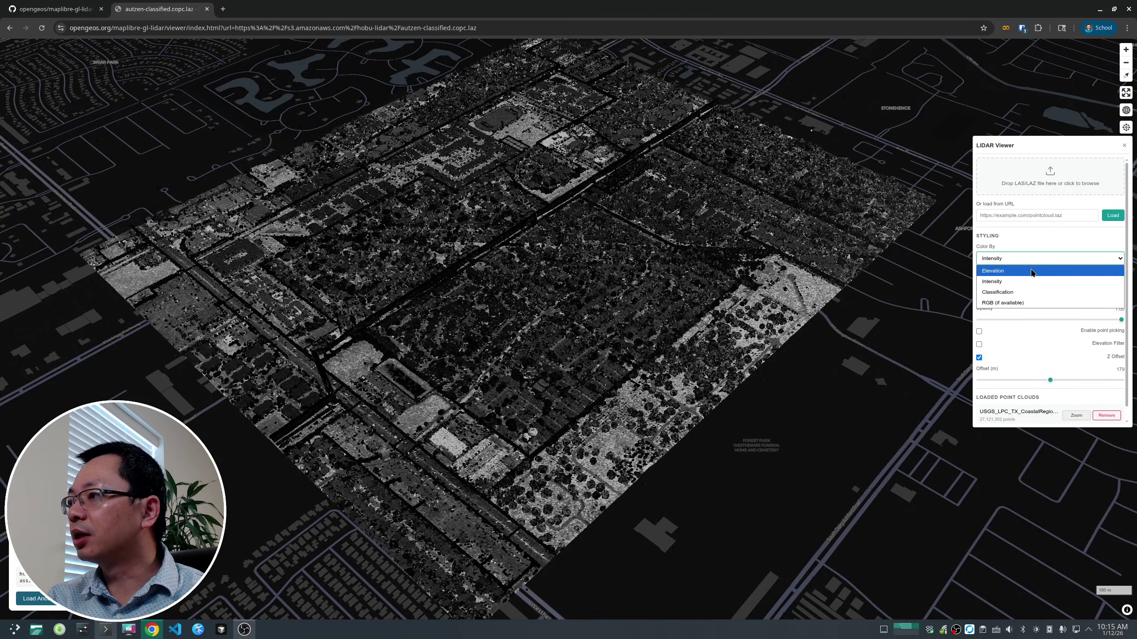
left_click(1042, 269)
left_click(978, 273)
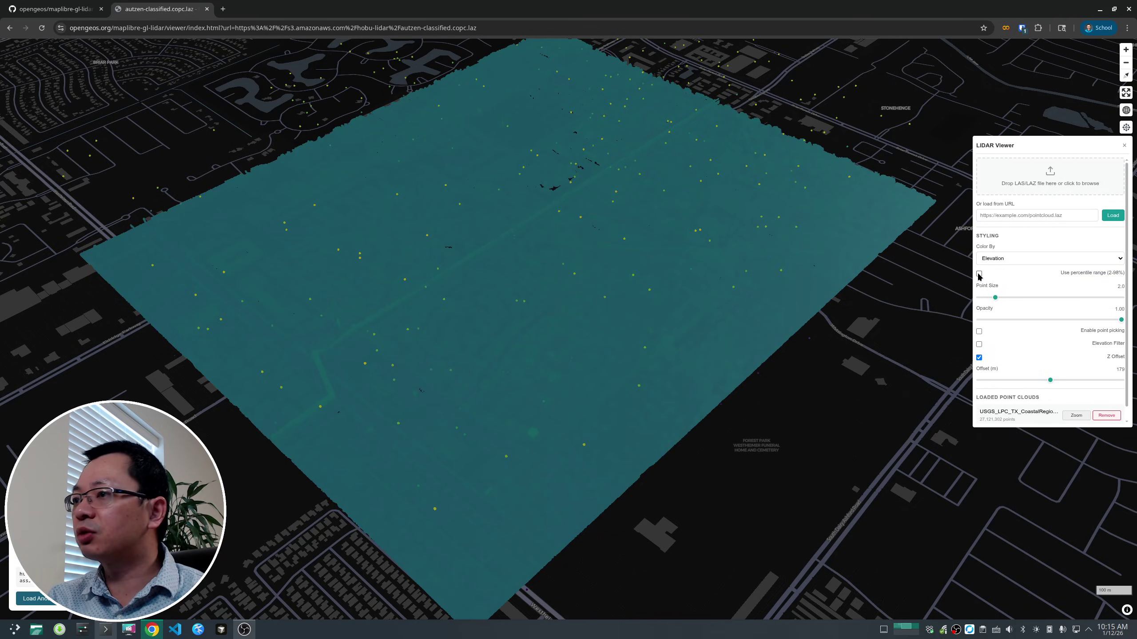
right_click_drag(505, 398, 670, 385)
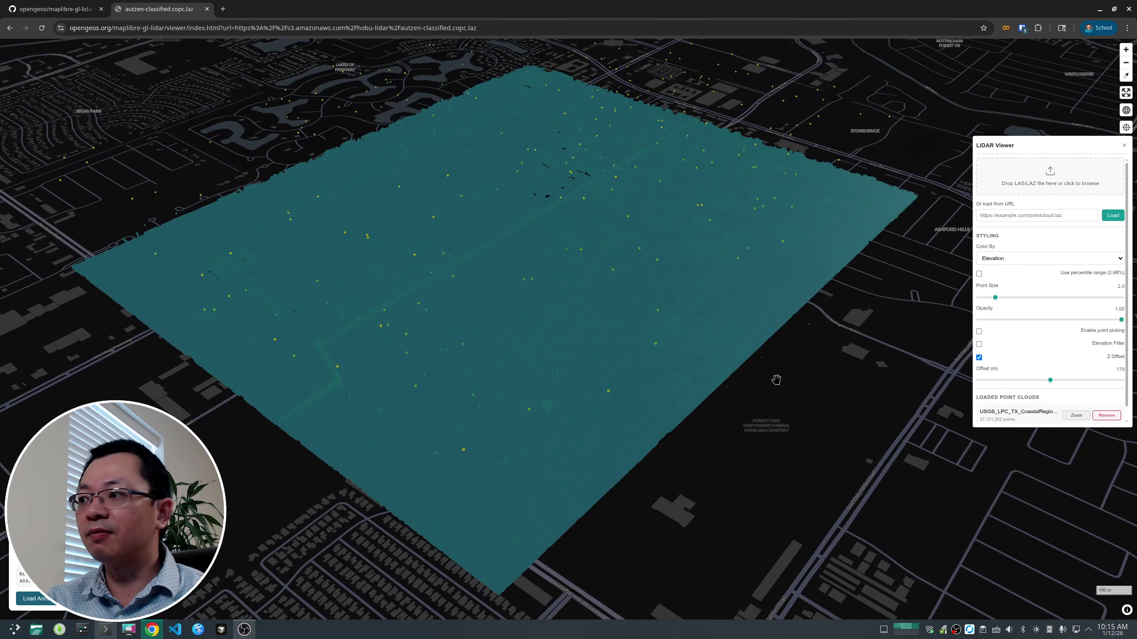
Turn the 2-98% percentile range back on for the elevation coloring and inspect the trees and houses up close.
left_click(978, 273)
mouse_move(515, 346)
right_mouse_down()
mouse_move(512, 376)
mouse_move(514, 341)
right_mouse_up()
scroll(514, 341, "up", 5)
scroll(564, 319, "up", 3)
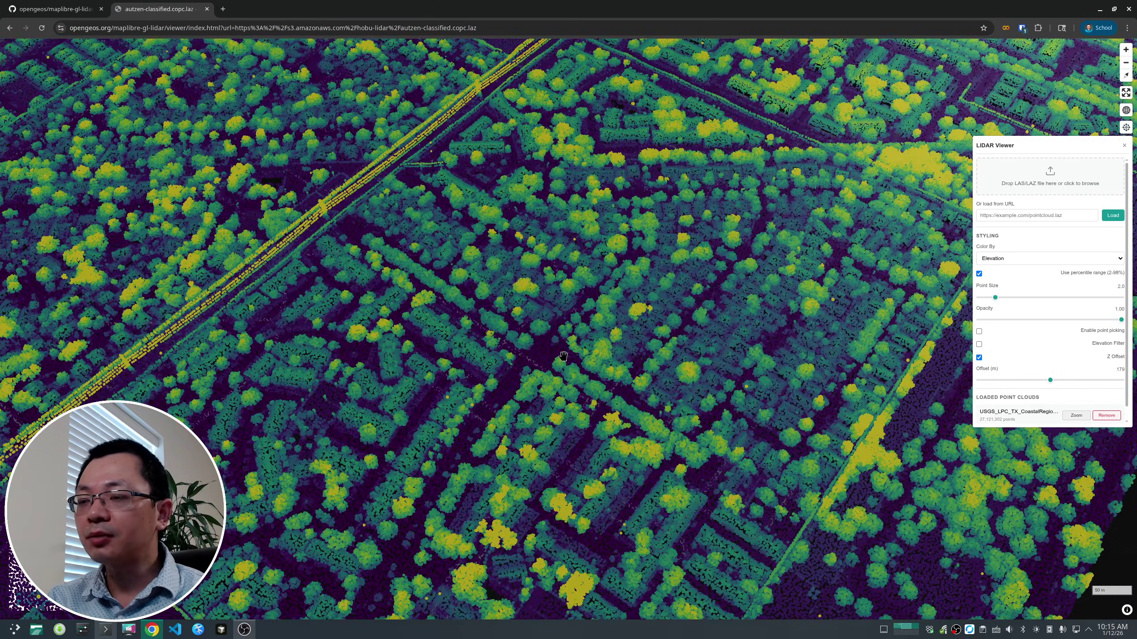
scroll(567, 377, "down", 5)
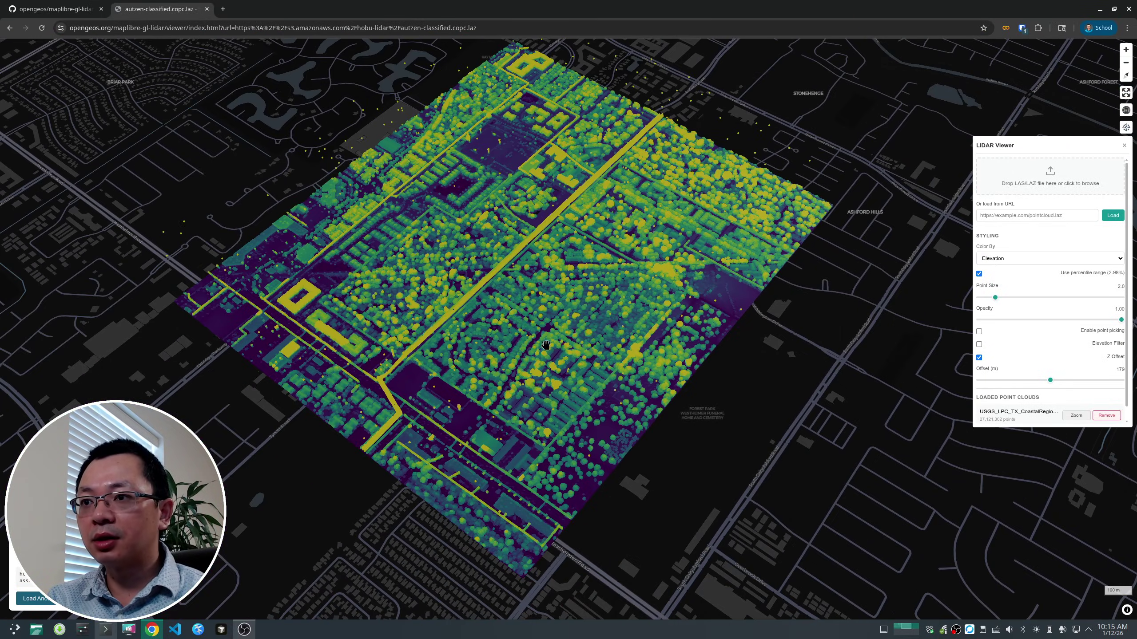
right_click_drag(546, 344, 600, 388)
Color the point cloud by intensity and view the whole tile from above.
left_click(1016, 259)
left_click(1015, 284)
right_click_drag(585, 348, 588, 388)
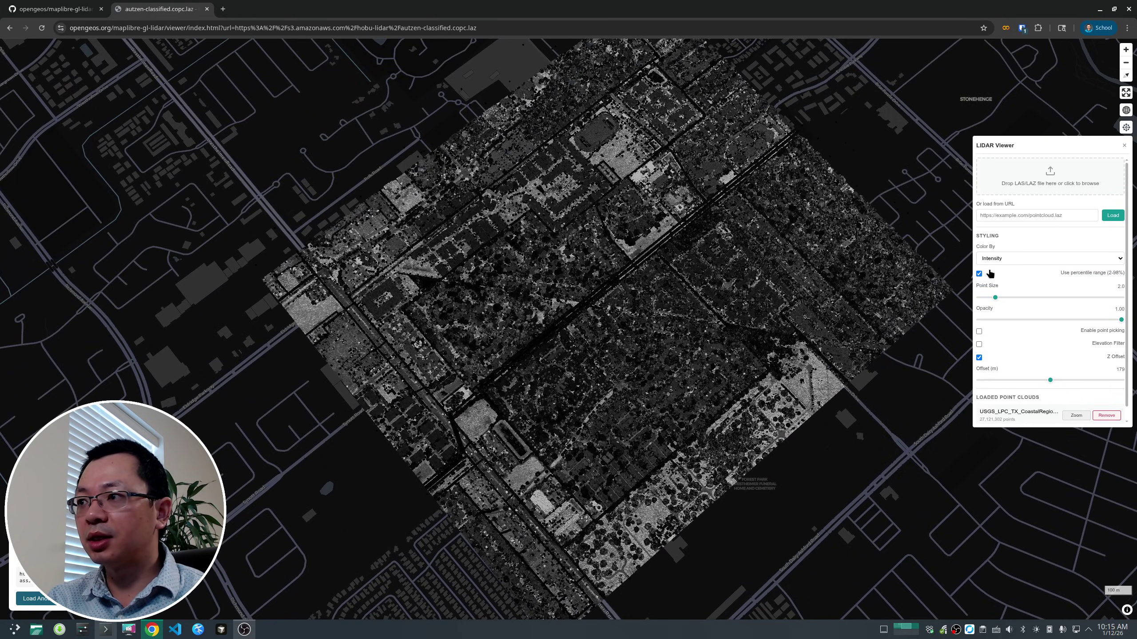
Color the point cloud by classification and review the full list of classes.
left_click(1006, 260)
left_click(1006, 292)
left_click_drag(618, 405, 537, 400)
right_click_drag(520, 477, 531, 448)
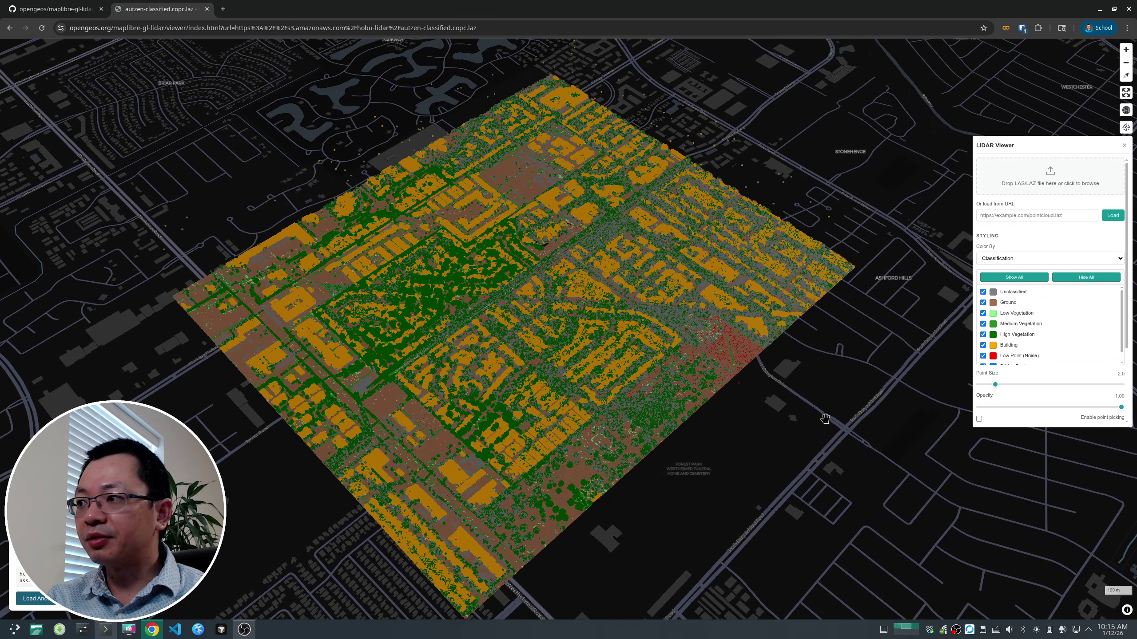
scroll(1082, 336, "down", 1)
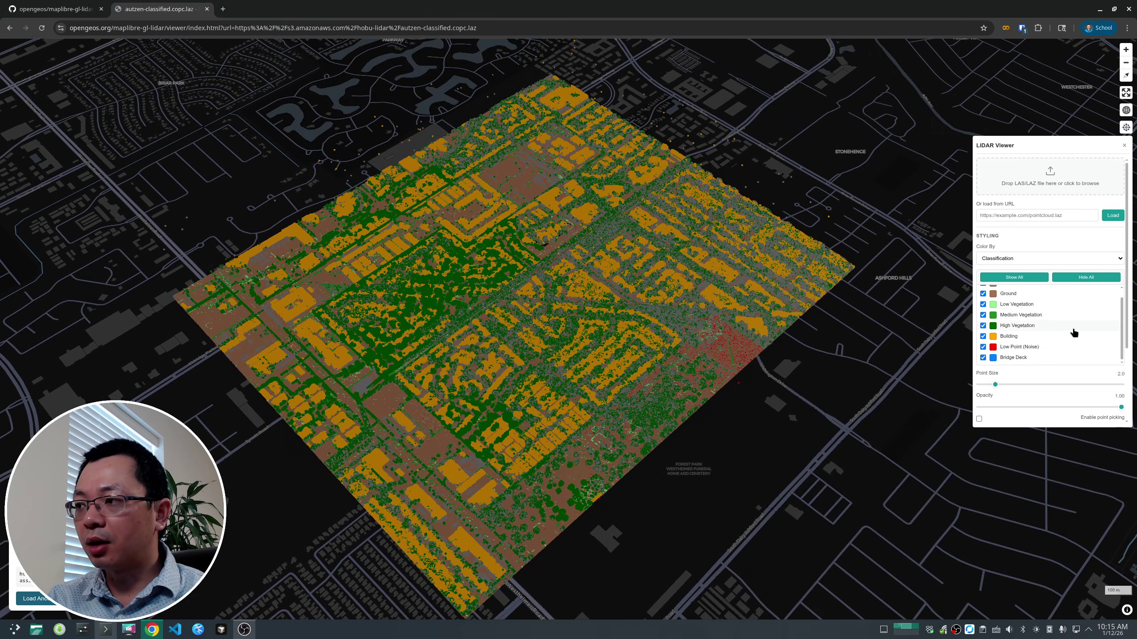
scroll(1074, 332, "up", 1)
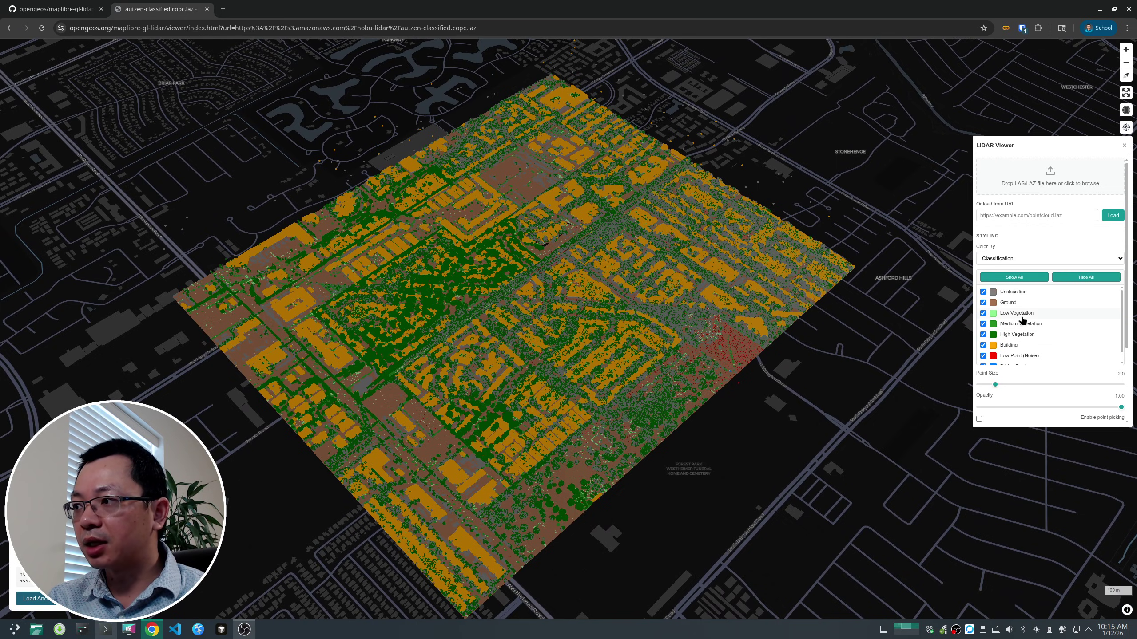
Hide the Building class and show it again, and do the same with the Ground class.
left_click(982, 345)
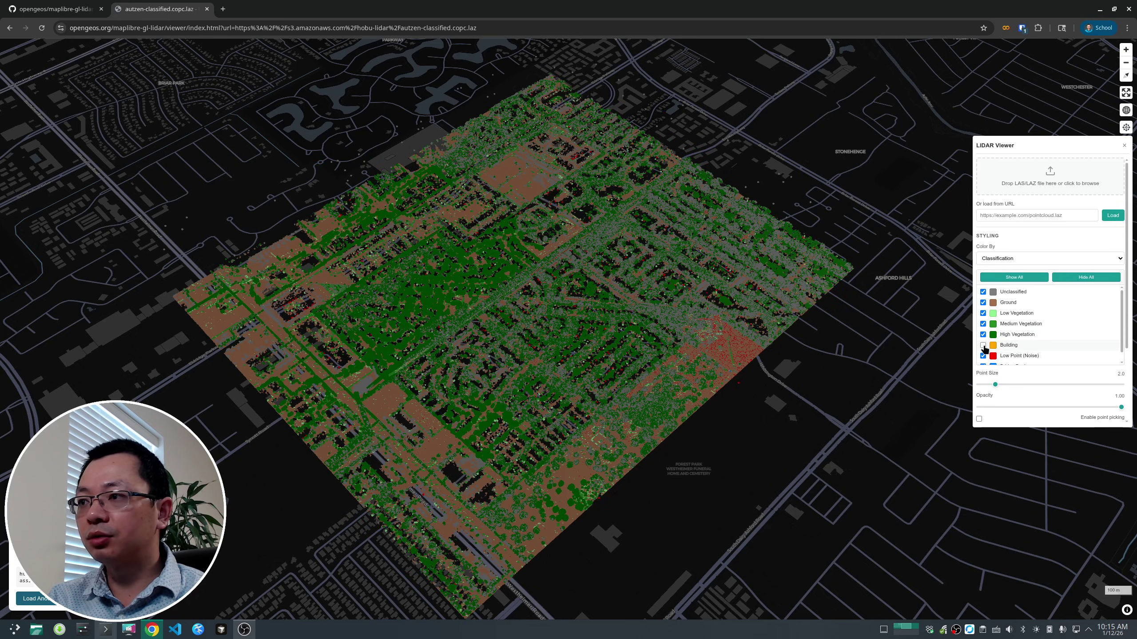
left_click(983, 345)
left_click(983, 303)
left_click(983, 303)
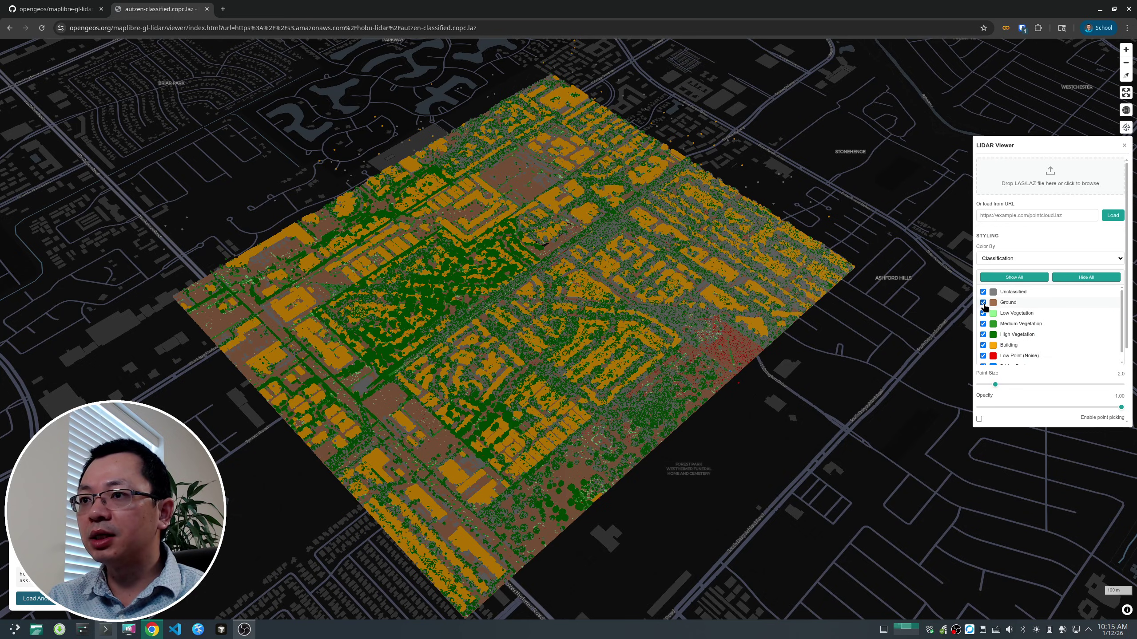
Try the RGB coloring on the point cloud, and return it to elevation coloring for a view of the whole tile.
left_click(1044, 259)
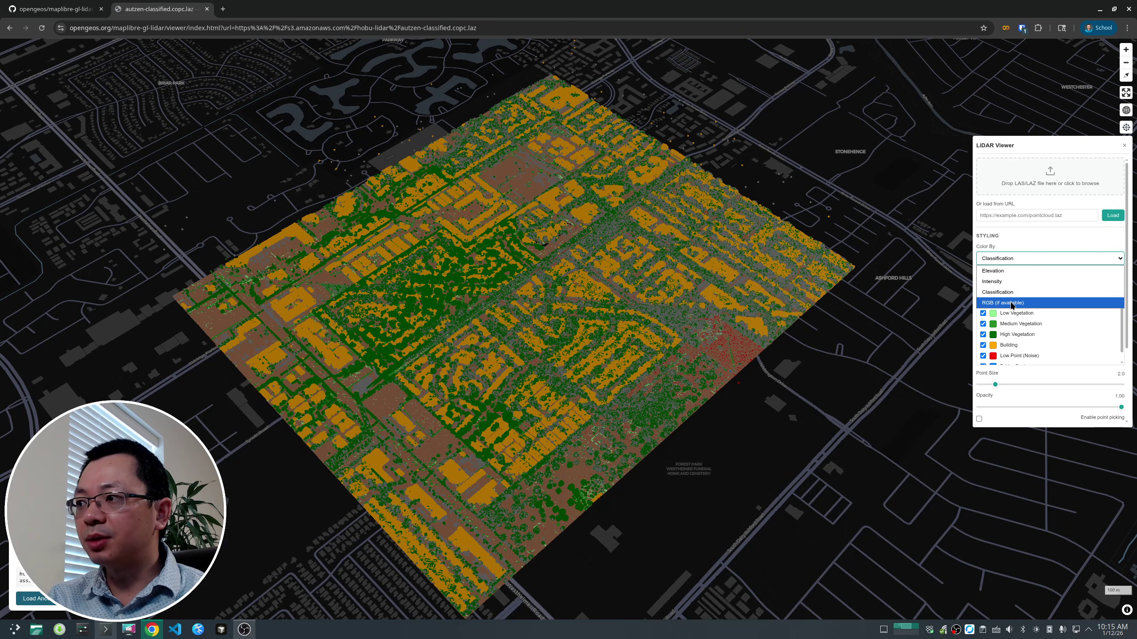
left_click(1011, 303)
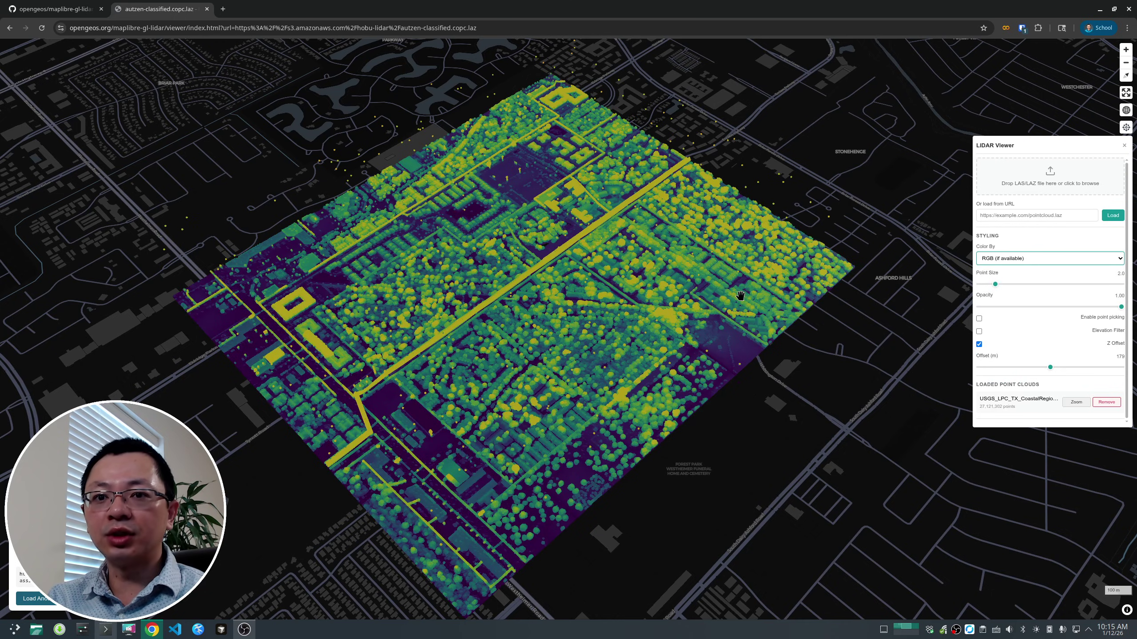
left_click(1036, 260)
left_click(1025, 271)
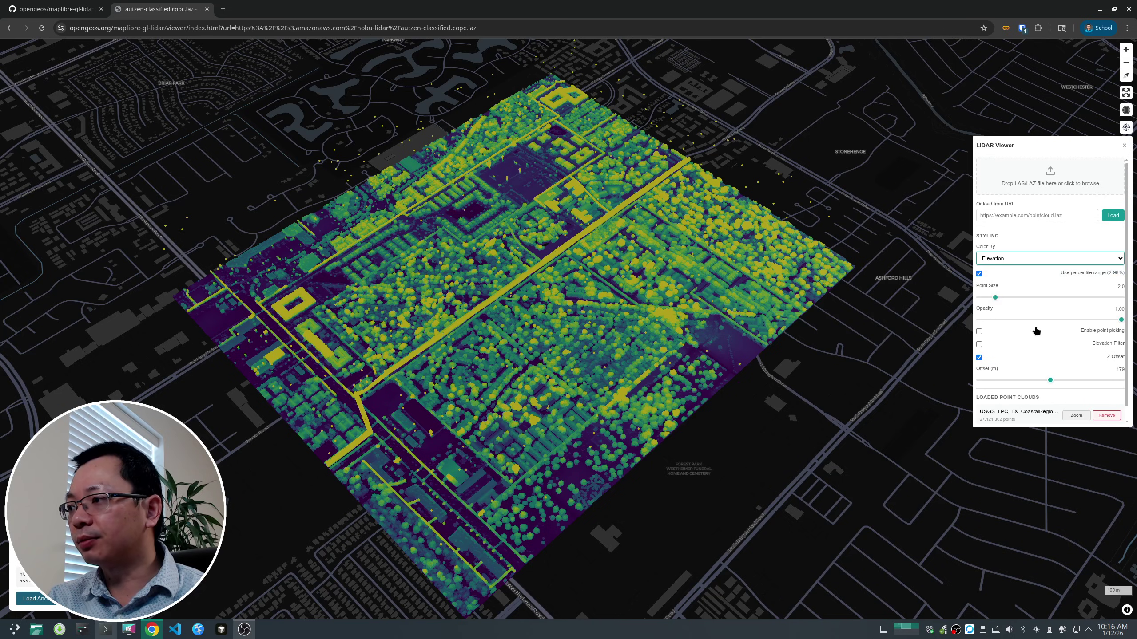
left_click_drag(497, 350, 564, 340)
right_click_drag(565, 410, 851, 357)
scroll(1069, 330, "down", 1)
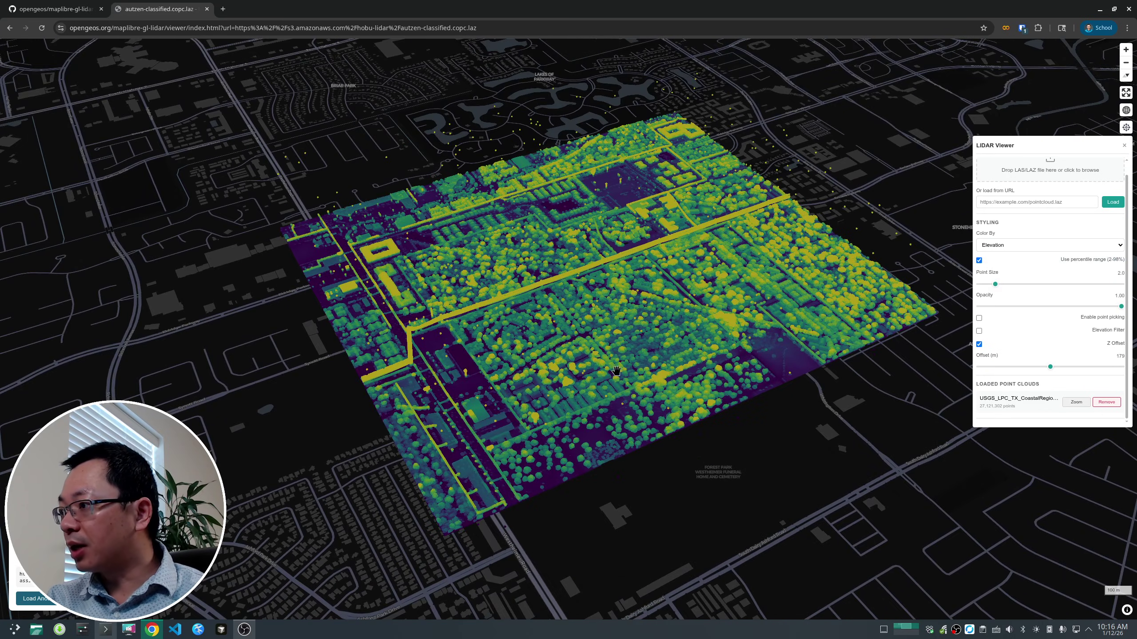
mouse_move(607, 368)
right_mouse_down()
mouse_move(616, 377)
mouse_move(612, 342)
mouse_move(603, 353)
right_mouse_up()
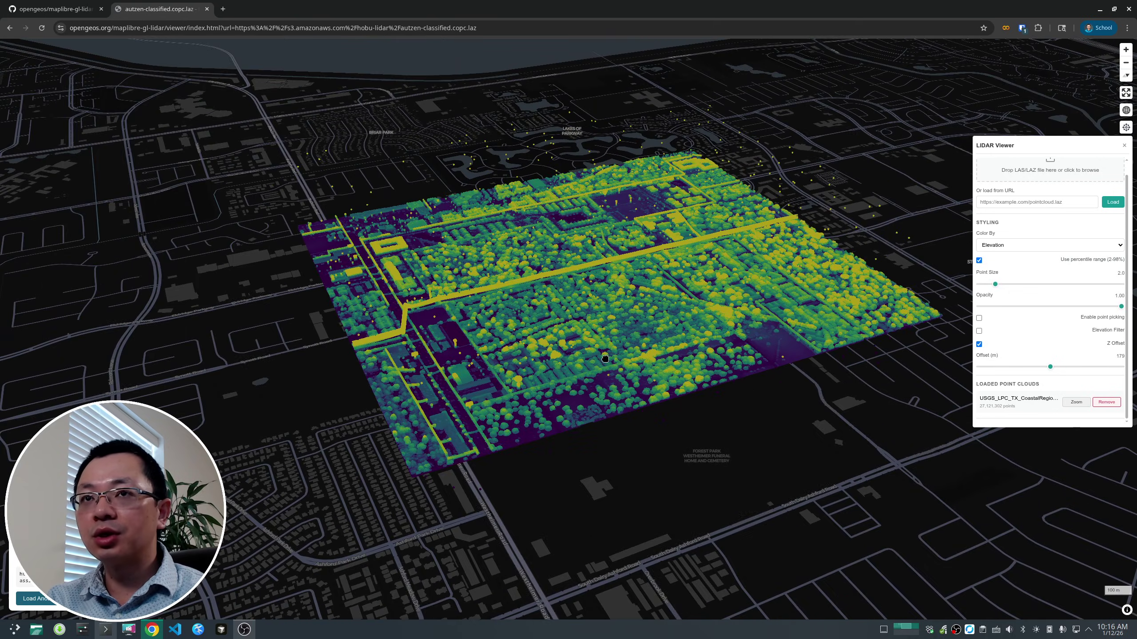
Return to the MapLibre GL LiDAR examples page and open the Basic Example.
left_click(69, 12)
left_click(180, 7)
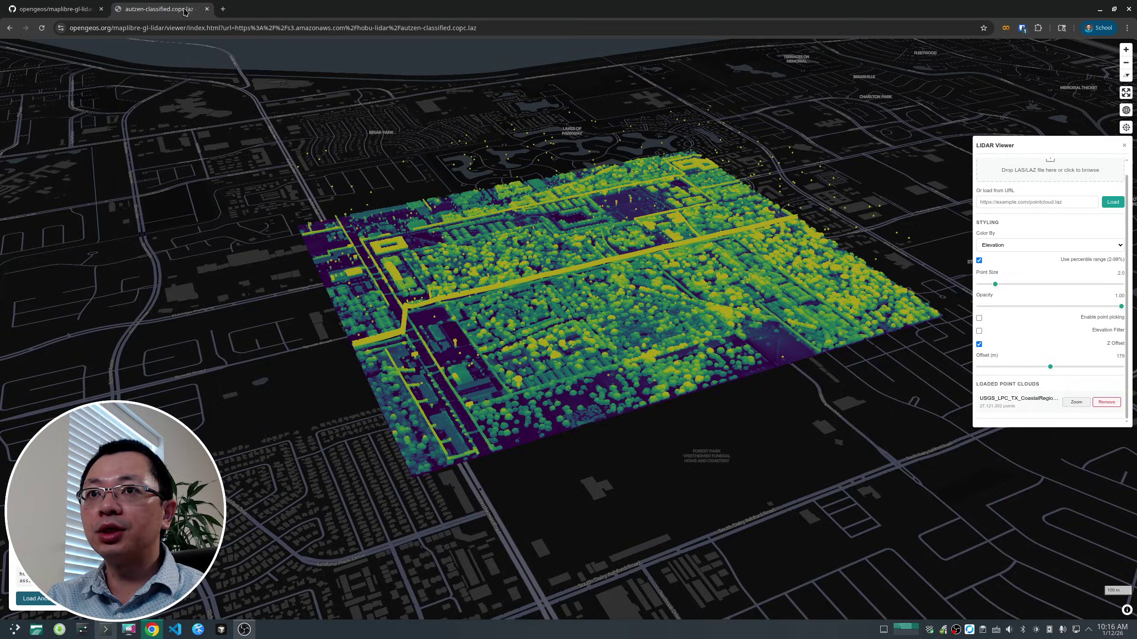
left_click(10, 28)
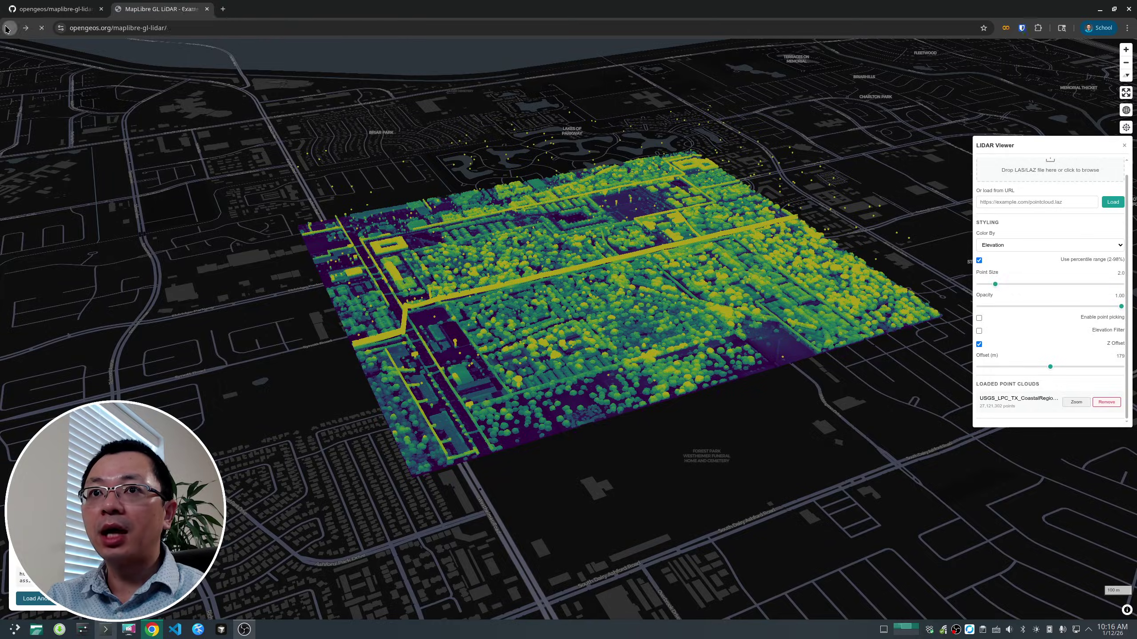
left_click(9, 28)
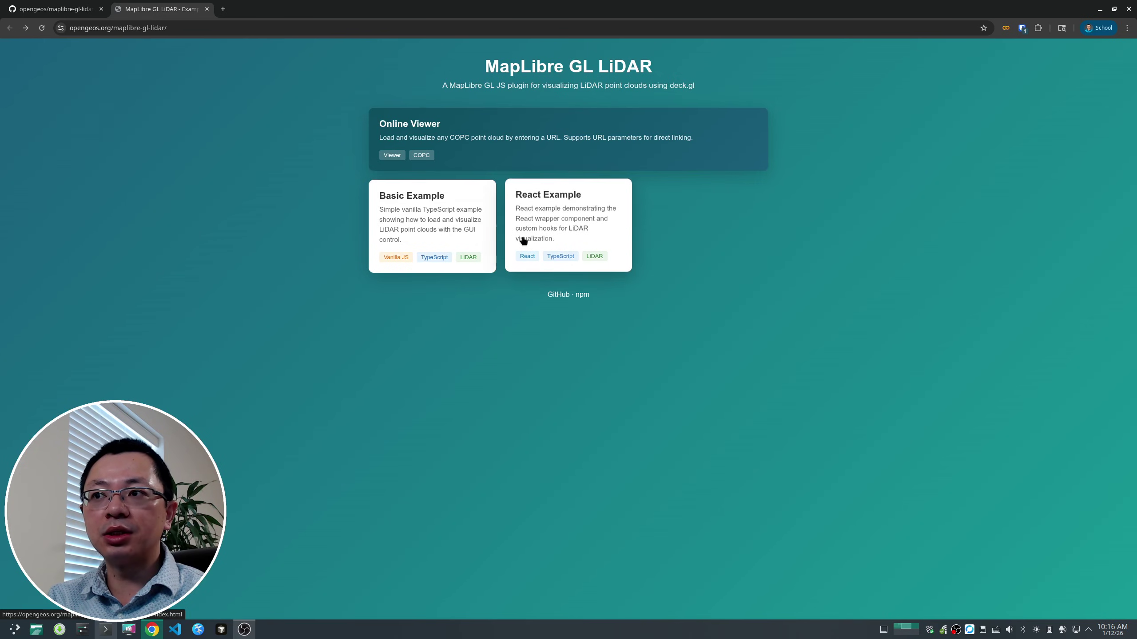
left_click(427, 220)
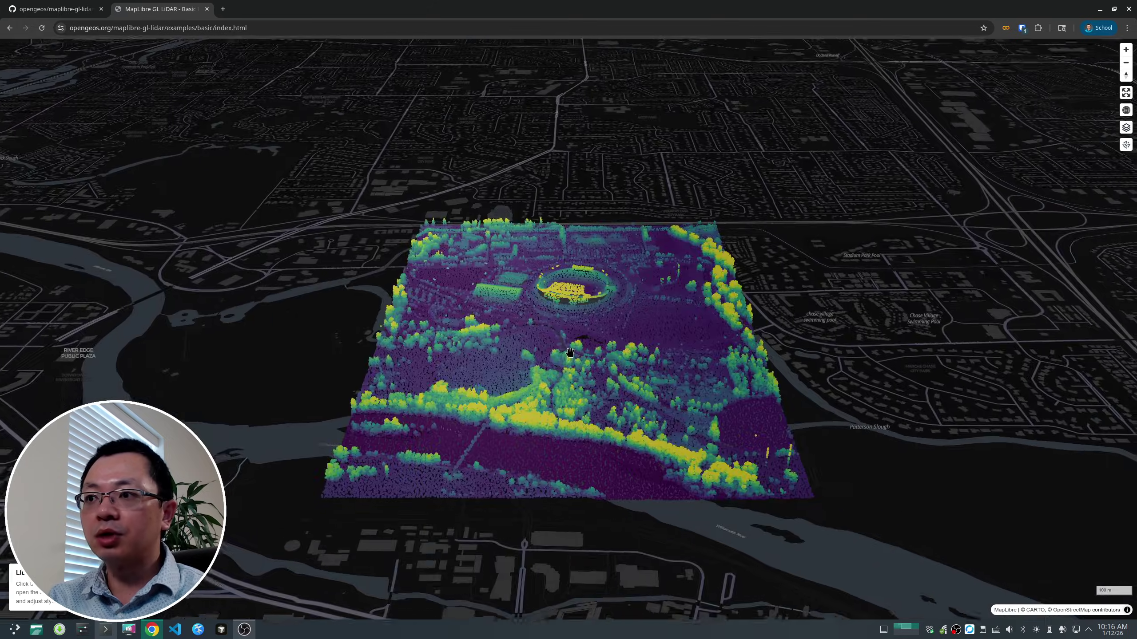
Examine the Autzen Stadium point cloud in the basic example from different distances and an oblique angle.
scroll(566, 382, "up", 5)
scroll(566, 382, "down", 5)
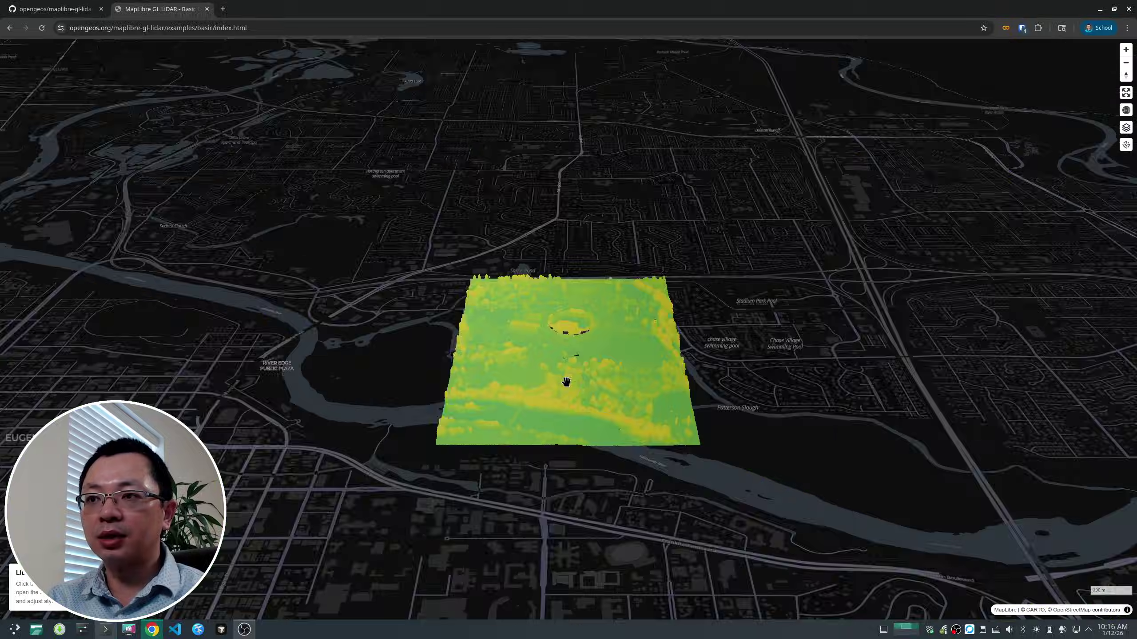
scroll(566, 382, "down", 2)
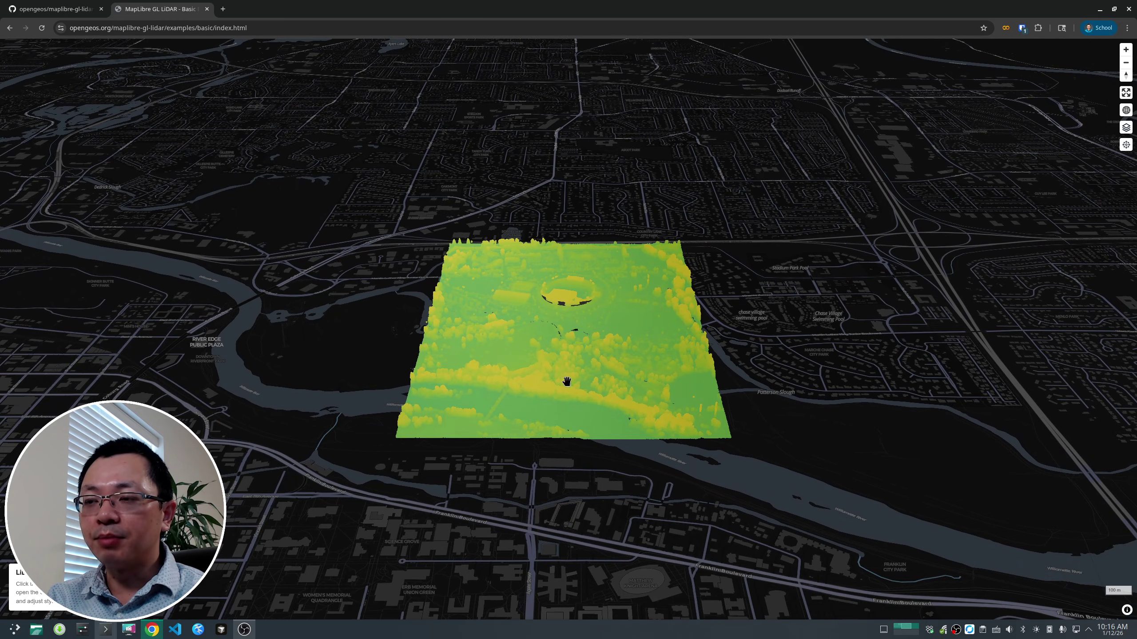
right_click_drag(643, 411, 552, 411)
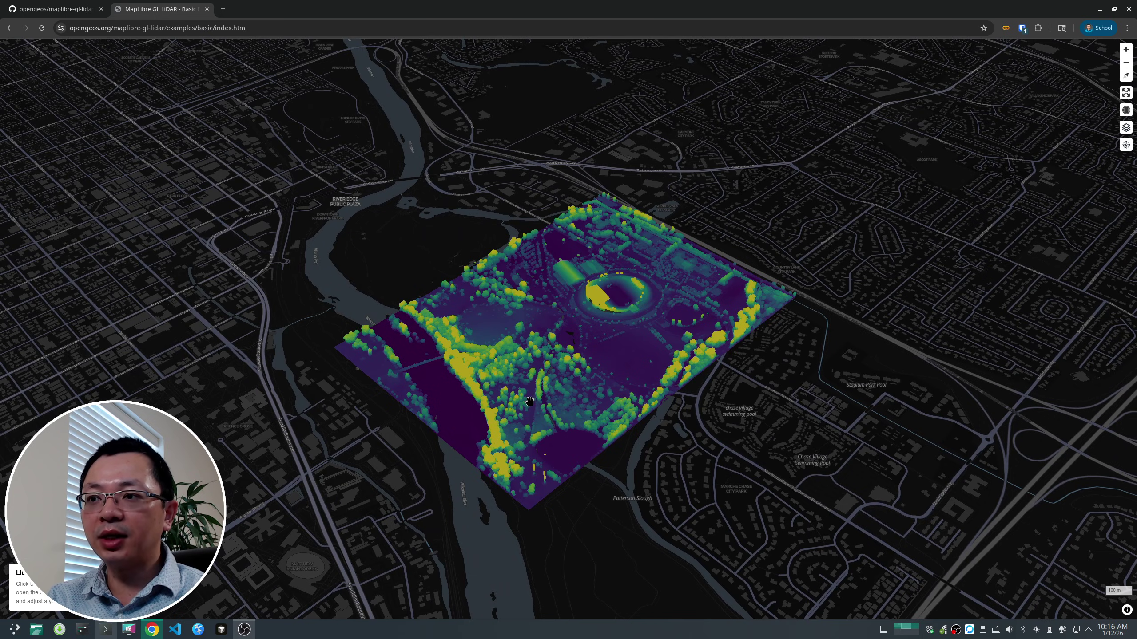
scroll(529, 401, "up", 2)
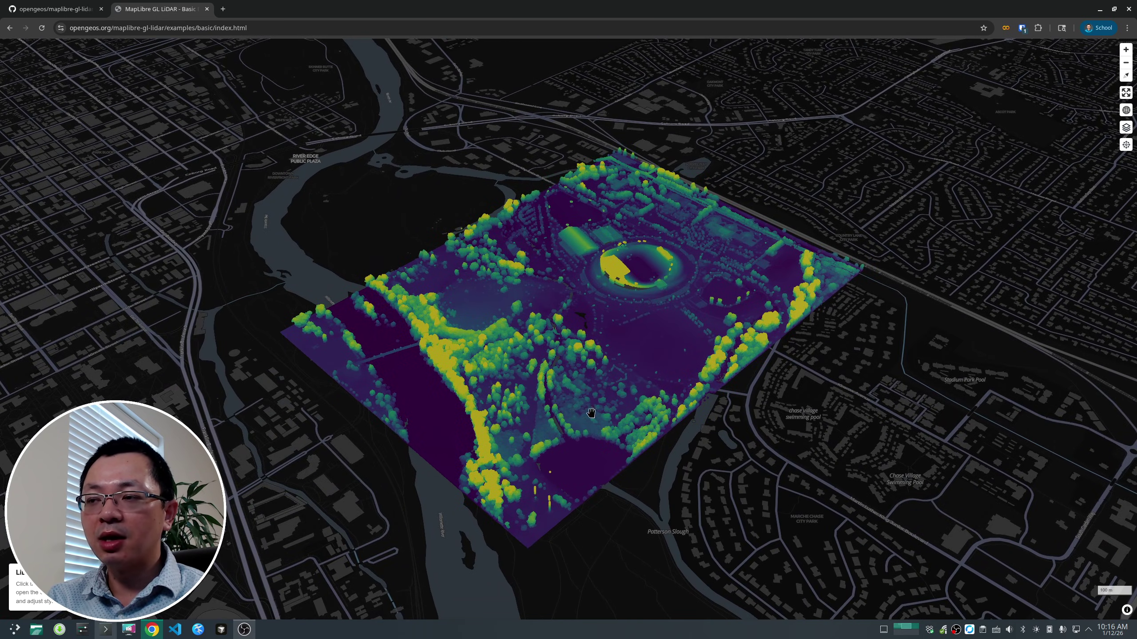
right_click_drag(537, 420, 555, 410)
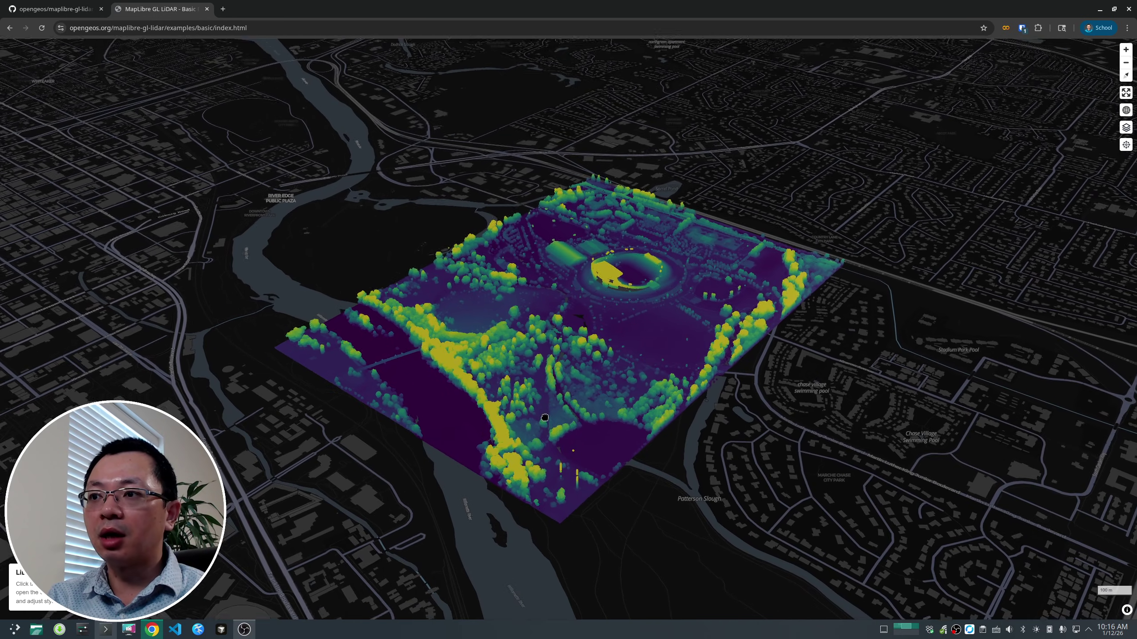
Open the layer list, hide and reshow the autzen-classified point cloud layer, and hide the Background layer.
left_click(1126, 127)
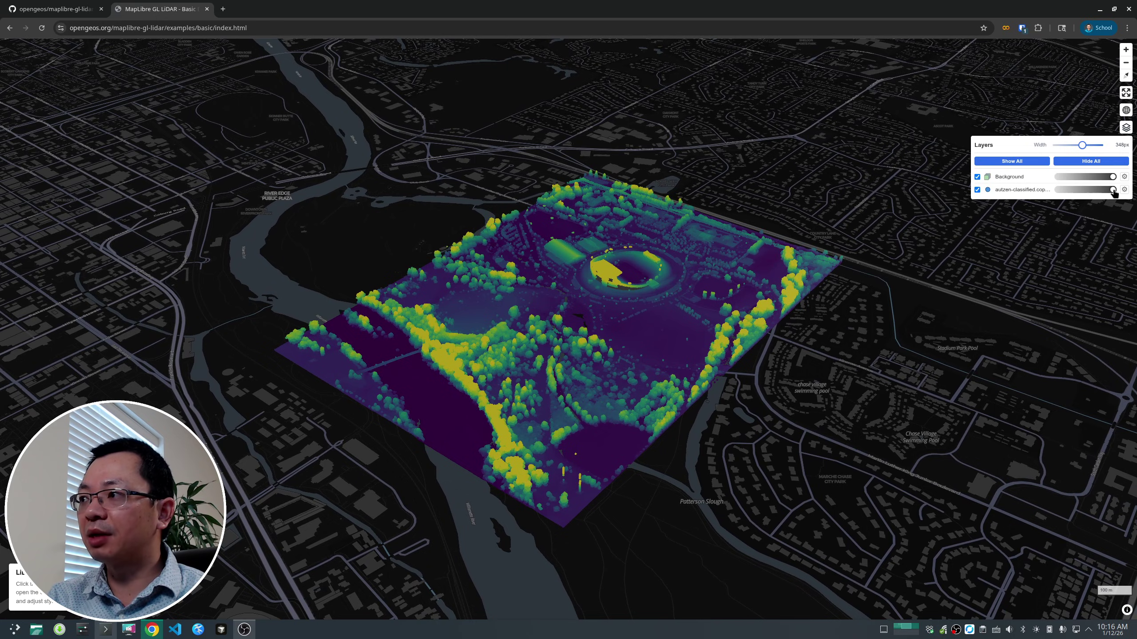
left_click(977, 190)
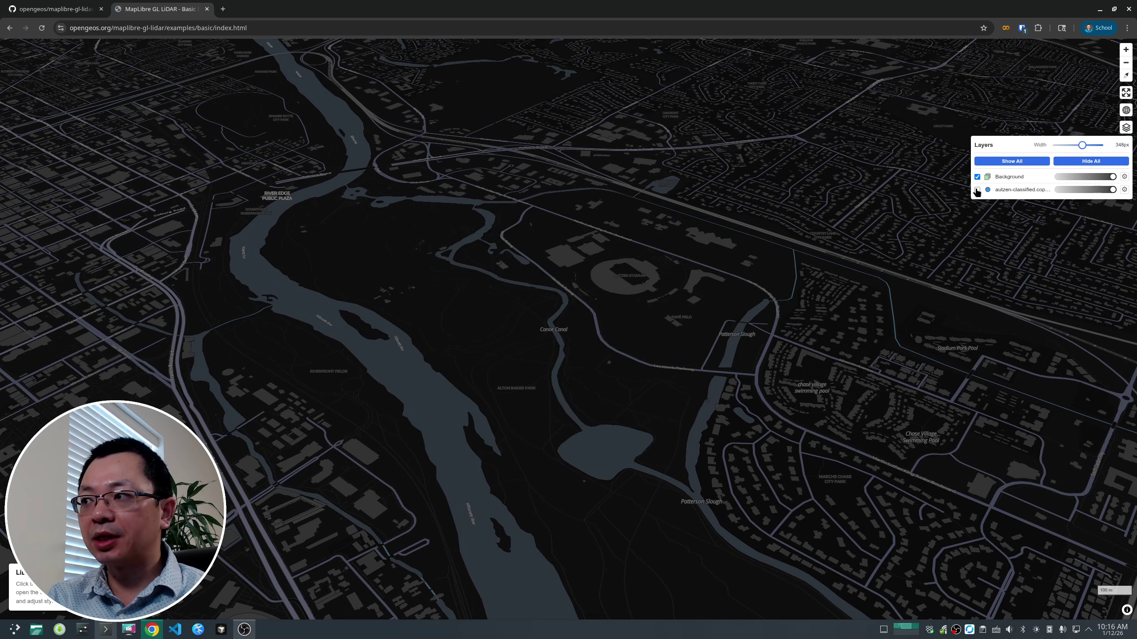
left_click(977, 190)
mouse_move(1113, 194)
left_mouse_down()
mouse_move(1052, 192)
mouse_move(1120, 194)
left_mouse_up()
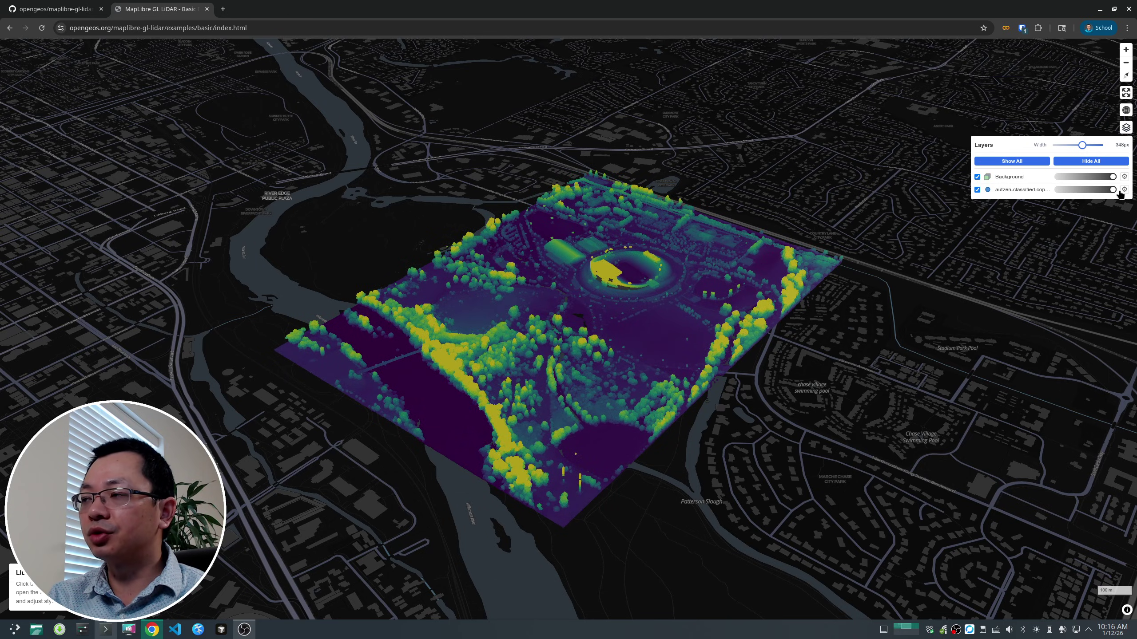
left_click(977, 177)
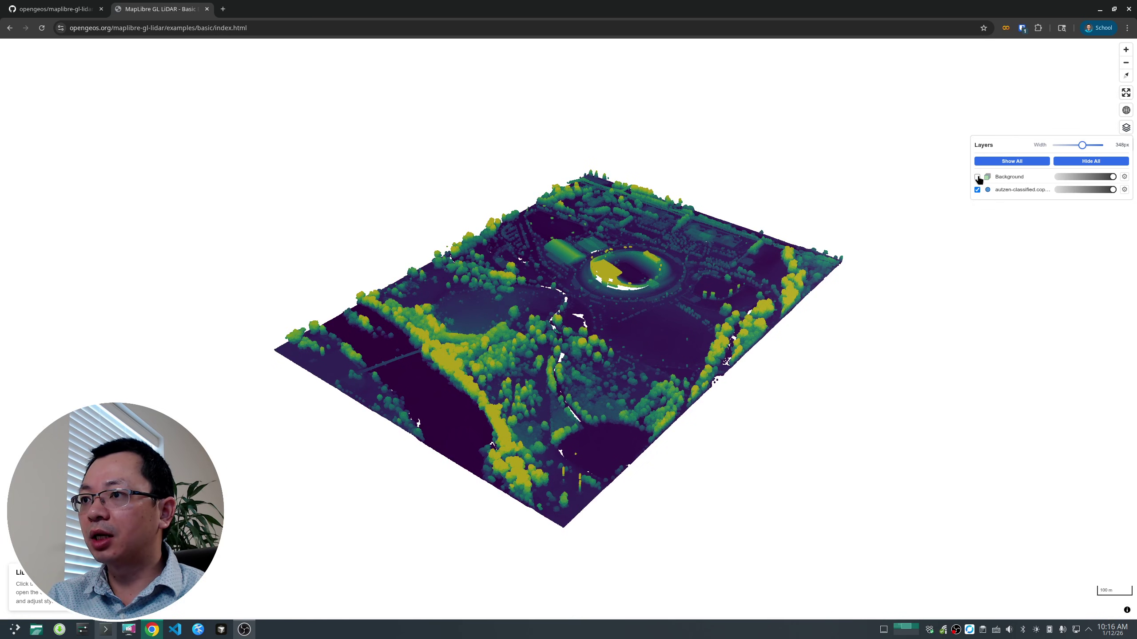
Show the Background layer again, look through its individual map layers, and close the layer list for a tilted view of the point cloud.
left_click(977, 176)
left_click(1123, 176)
scroll(1046, 274, "down", 2)
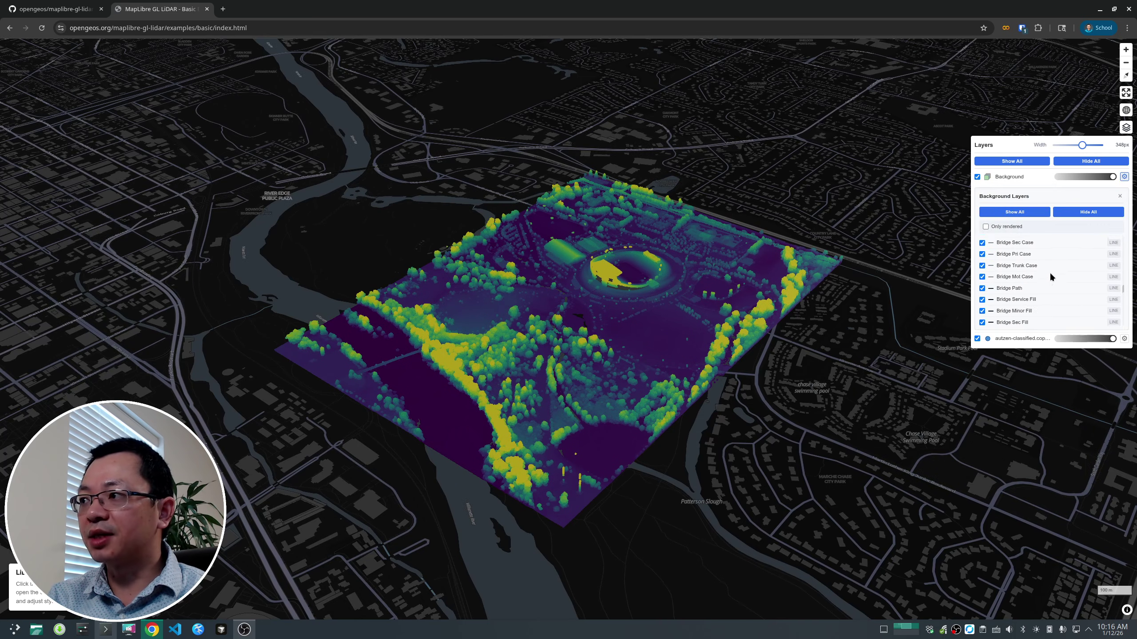
left_click(1126, 128)
right_click_drag(546, 411, 535, 424)
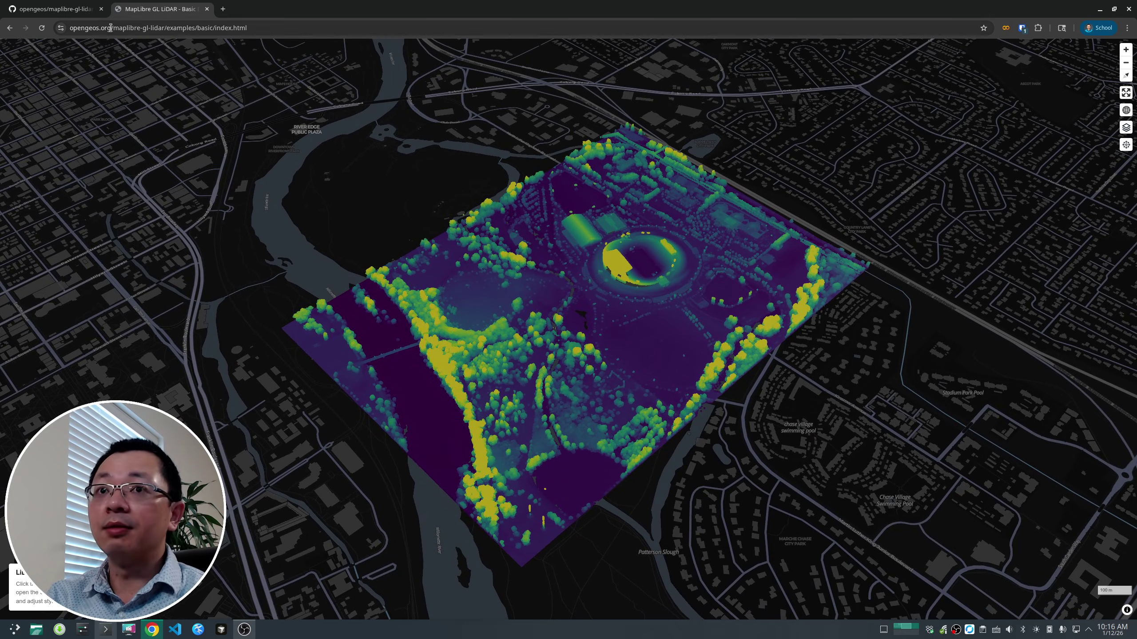
Return to the MapLibre GL LiDAR examples page, and open the Downloads/notebooks folder in Cursor from the Dolphin file manager.
left_click(9, 28)
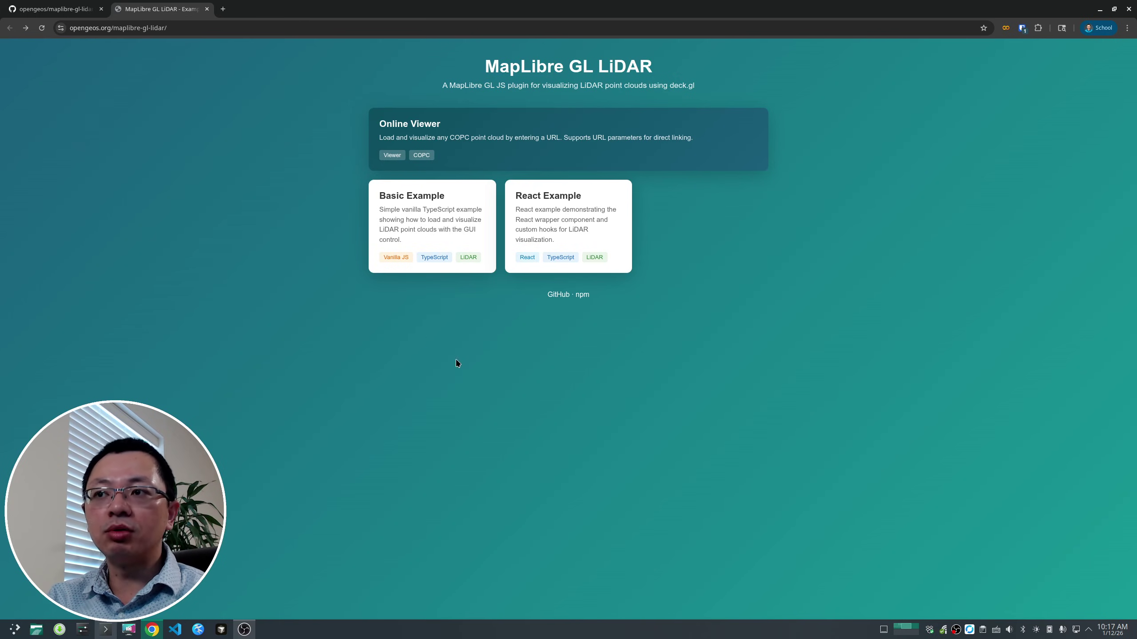
left_click(36, 631)
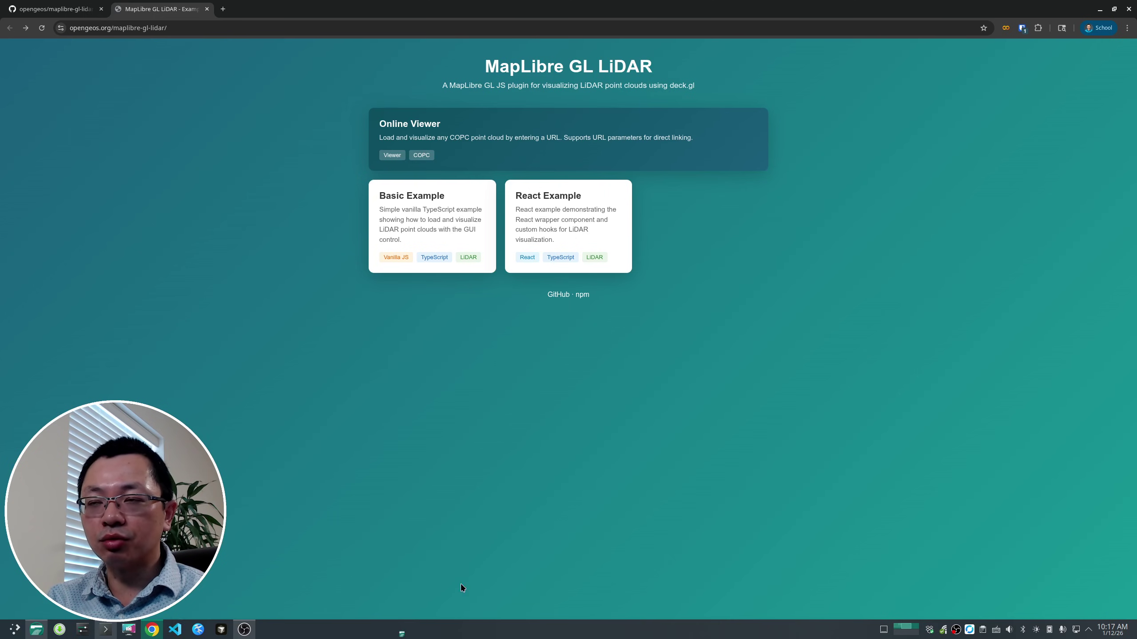
left_click(306, 200)
left_click(307, 208)
double_click(440, 188)
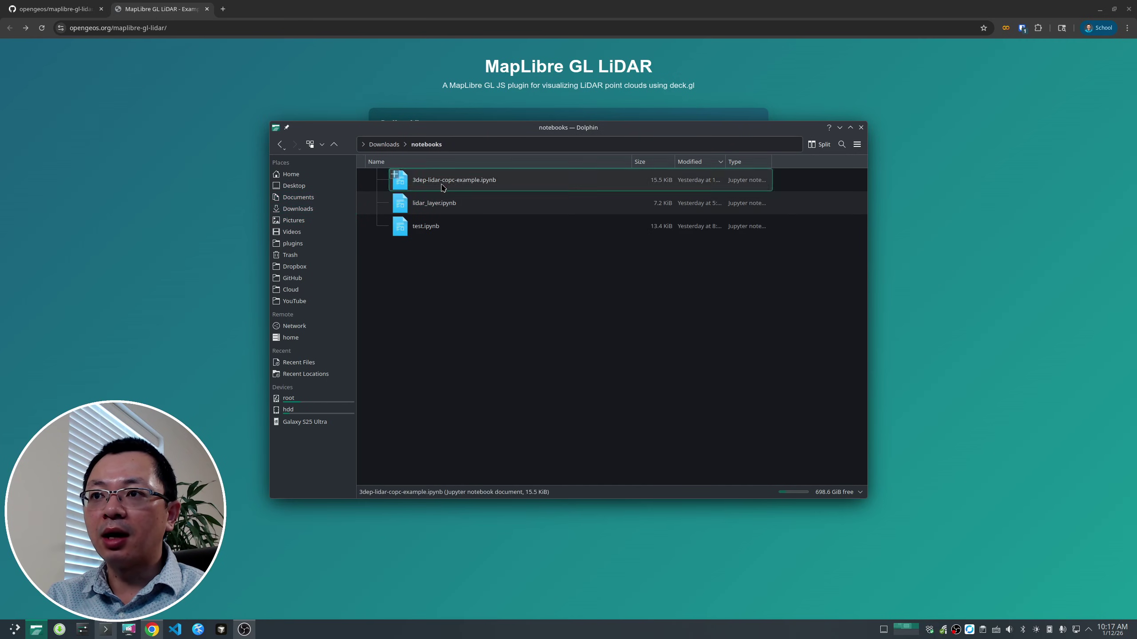
right_click(487, 271)
mouse_move(568, 295)
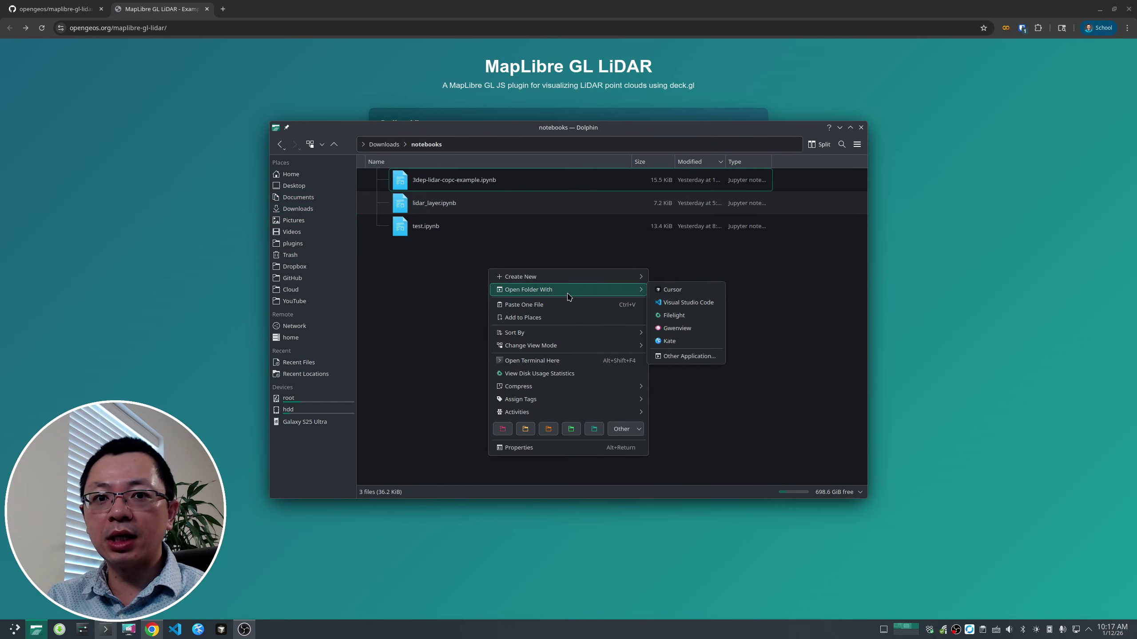
left_click(670, 291)
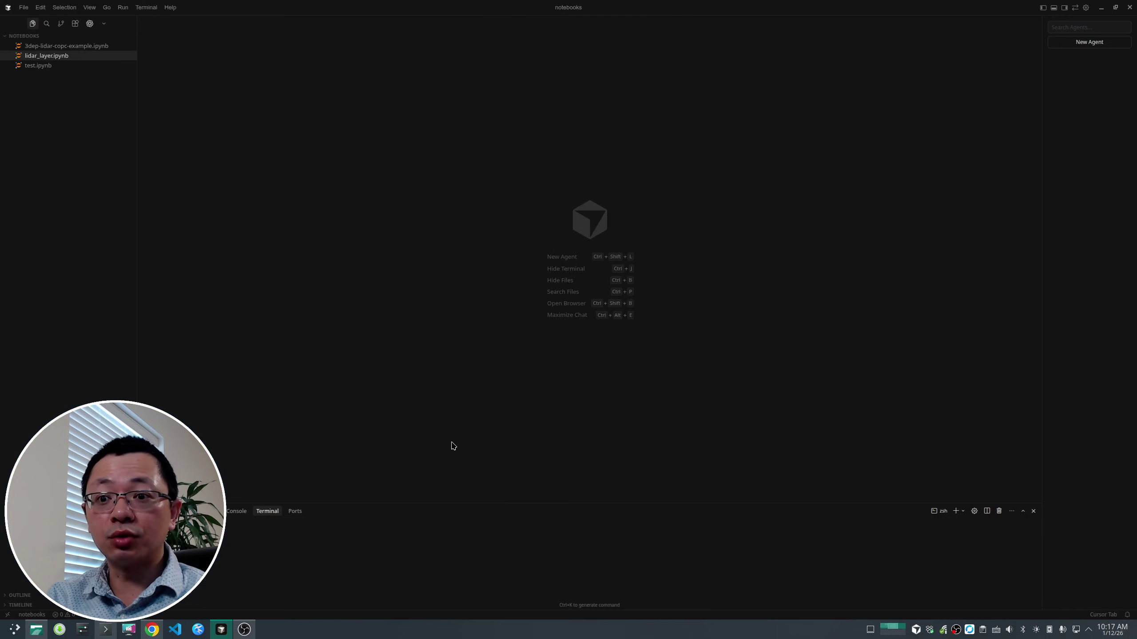
Open lidar_layer.ipynb and highlight anymap_ts, MapLibreMap and add_lidar_control in the first code cell.
left_click(51, 61)
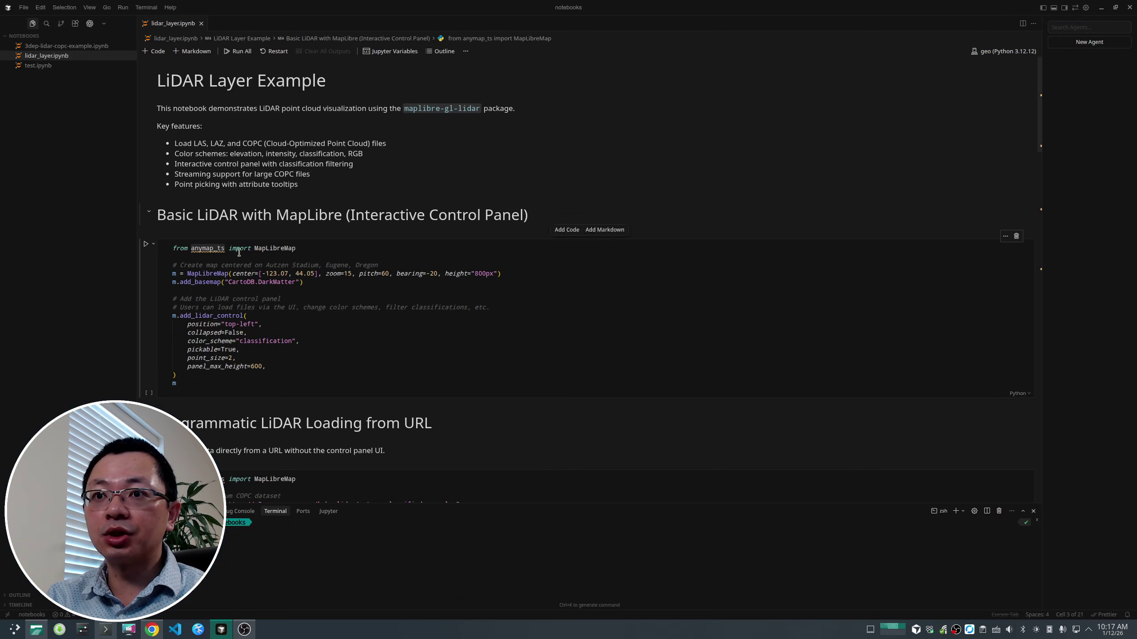
double_click(203, 249)
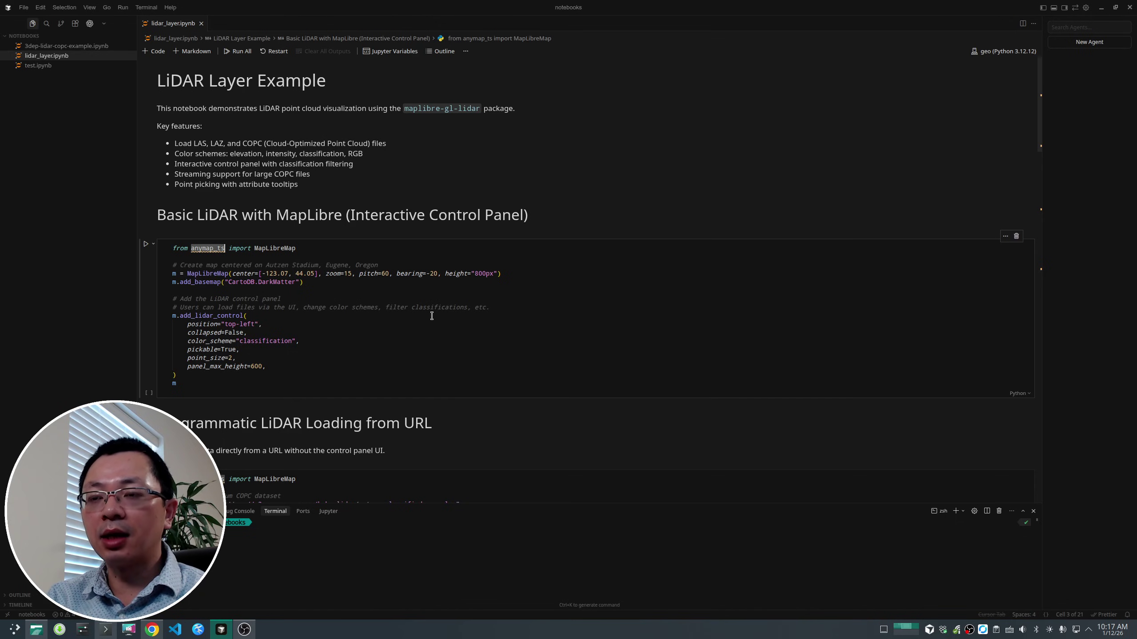
scroll(429, 331, "down", 3)
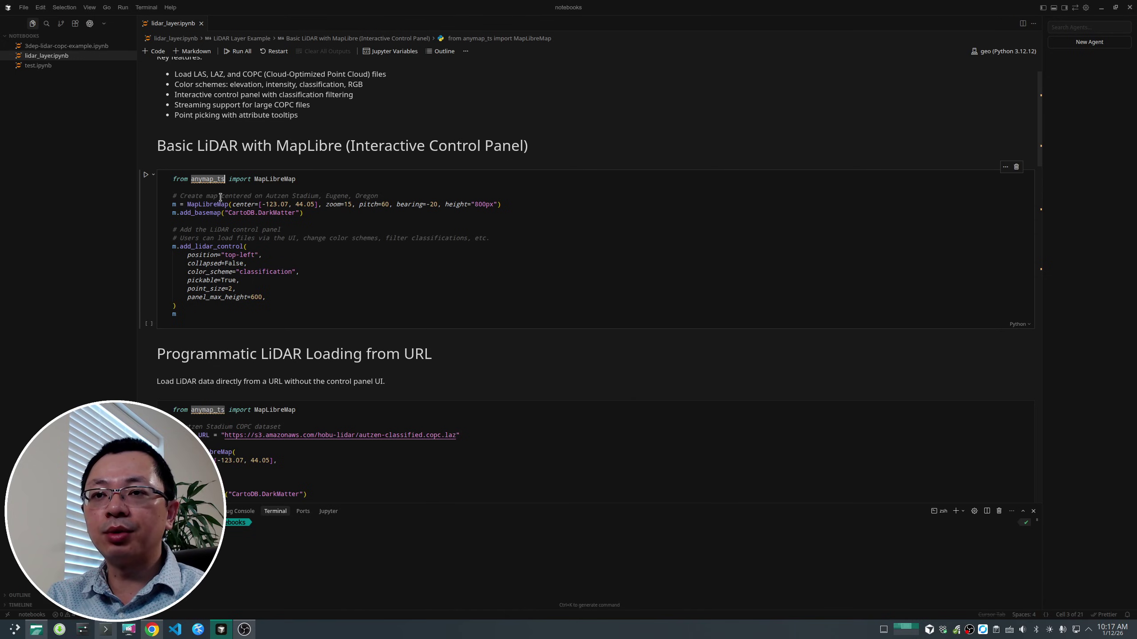
double_click(193, 204)
left_click_drag(180, 246, 241, 247)
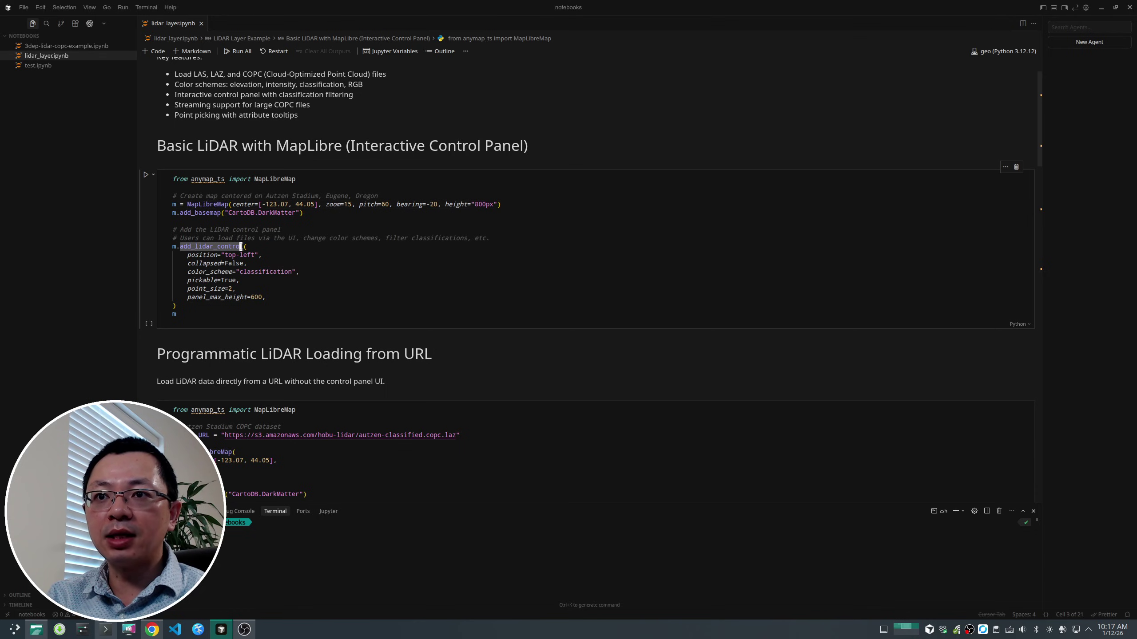
Run the Basic LiDAR with MapLibre cell and look over the resulting interactive map at different zoom levels.
left_click(146, 175)
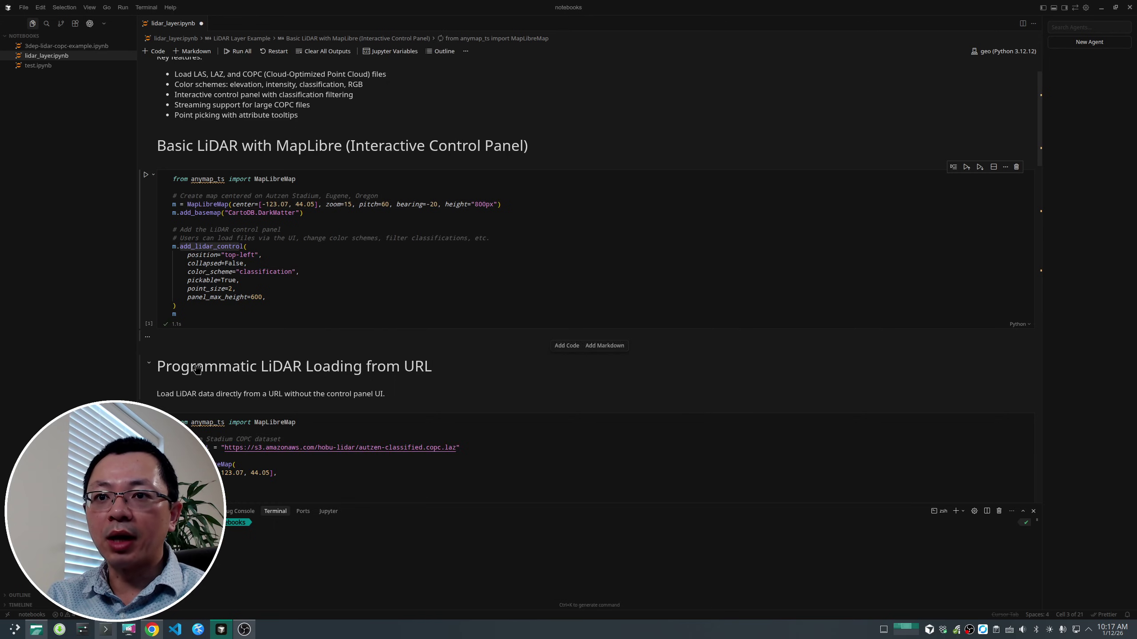
scroll(146, 366, "down", 5)
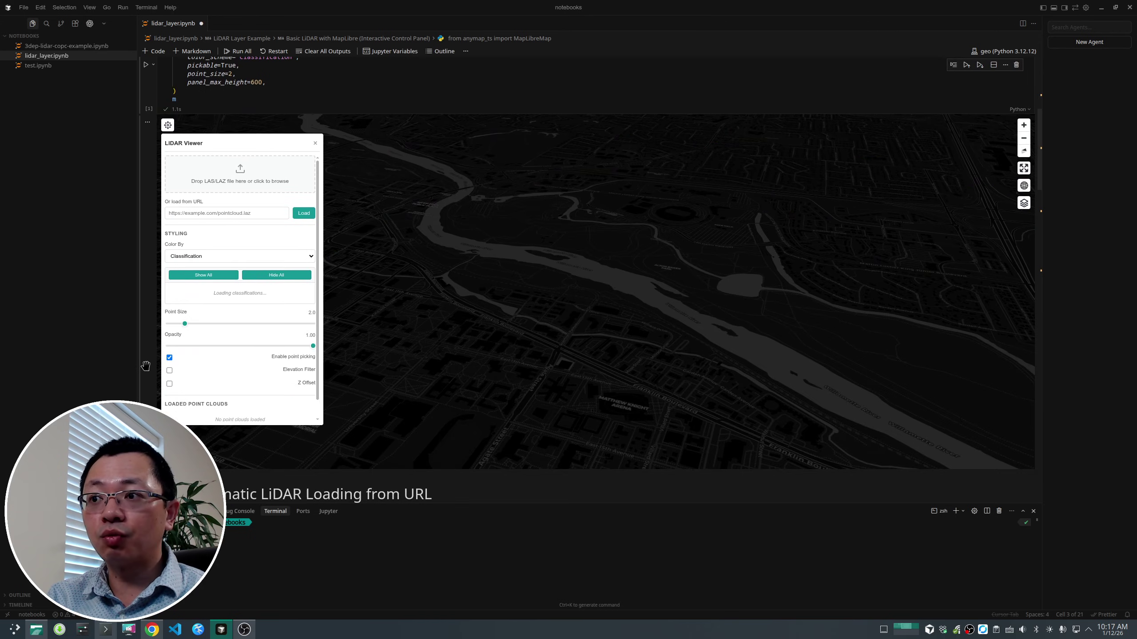
scroll(145, 337, "up", 1)
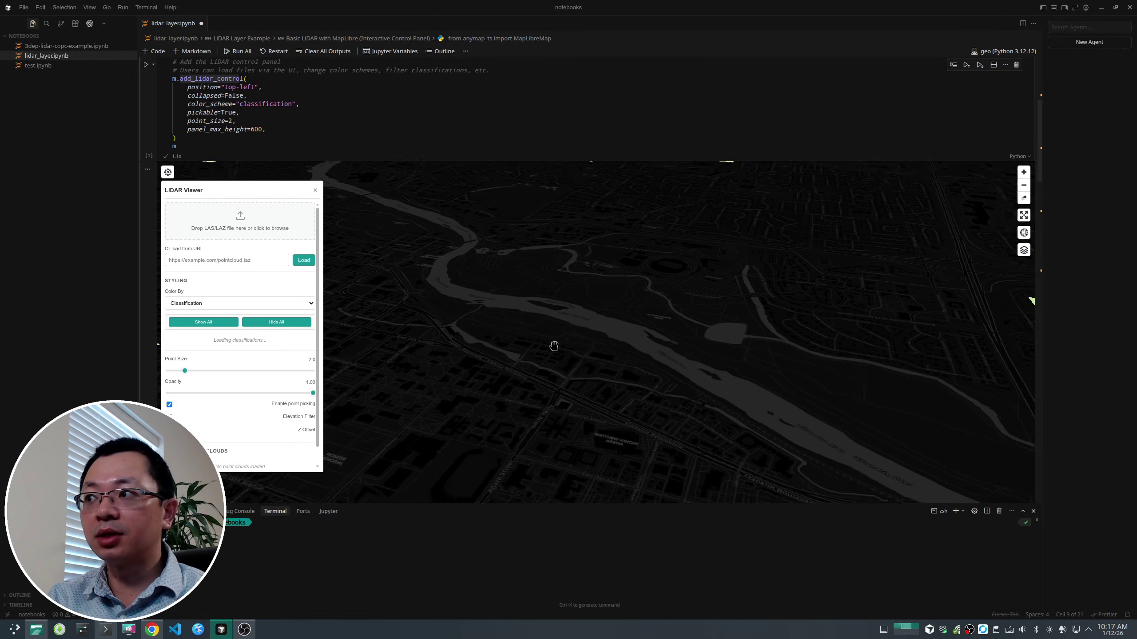
scroll(554, 346, "down", 3)
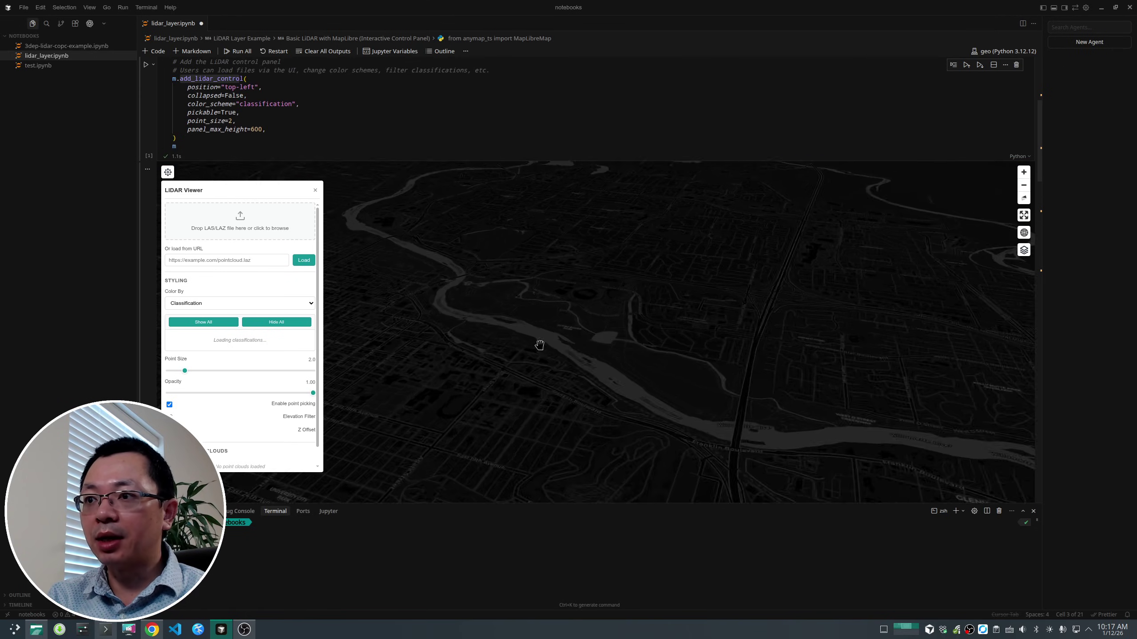
scroll(566, 346, "up", 2)
Load the local file autzen-classified.copc.laz into the notebook map and examine its classification colors from an oblique angle and up close.
left_click(169, 174)
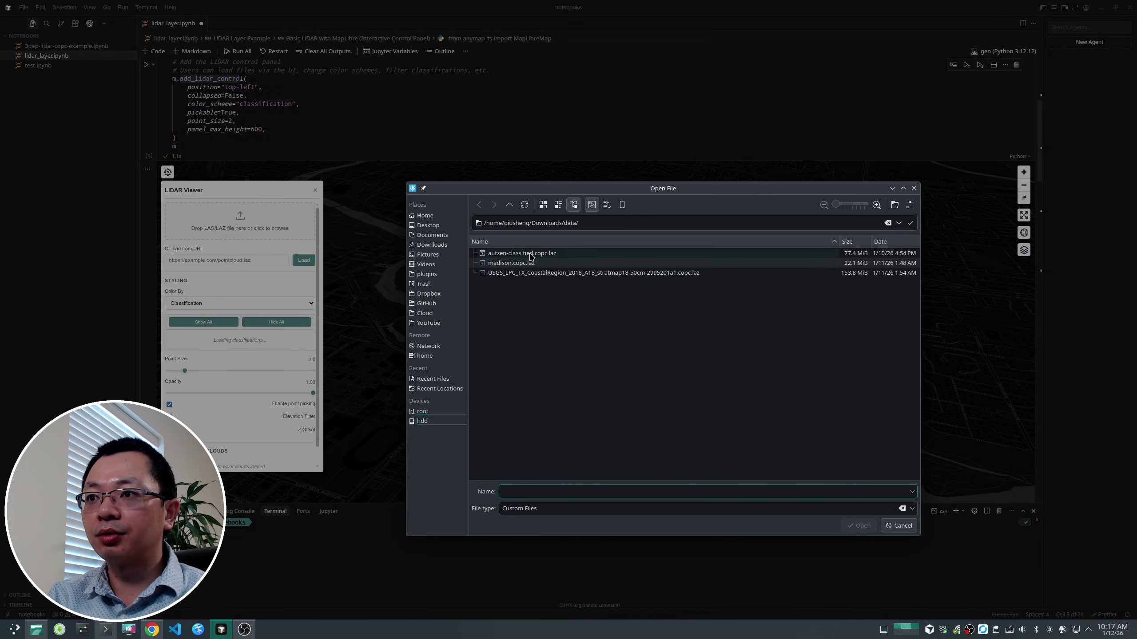
double_click(522, 254)
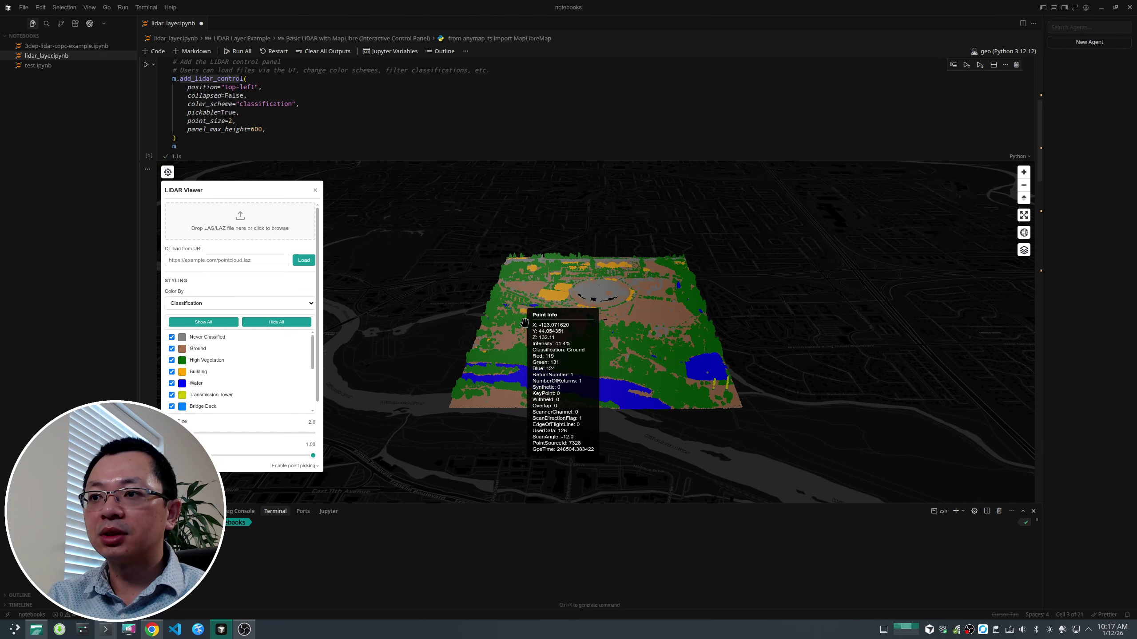
mouse_move(667, 365)
right_mouse_down()
mouse_move(662, 379)
mouse_move(664, 357)
right_mouse_up()
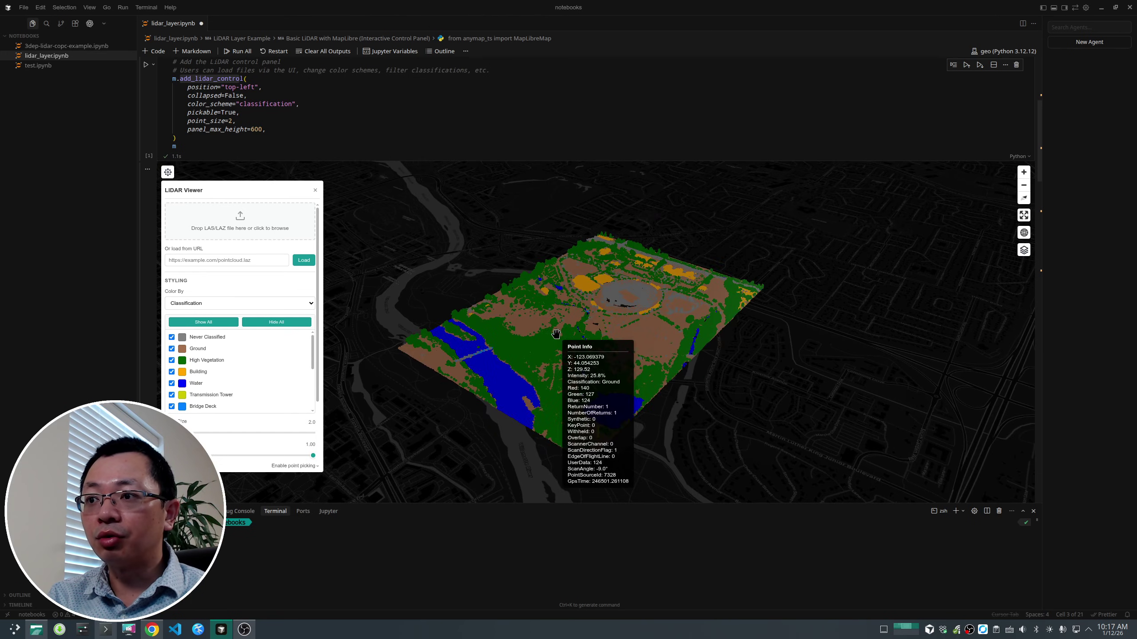
scroll(557, 337, "up", 5)
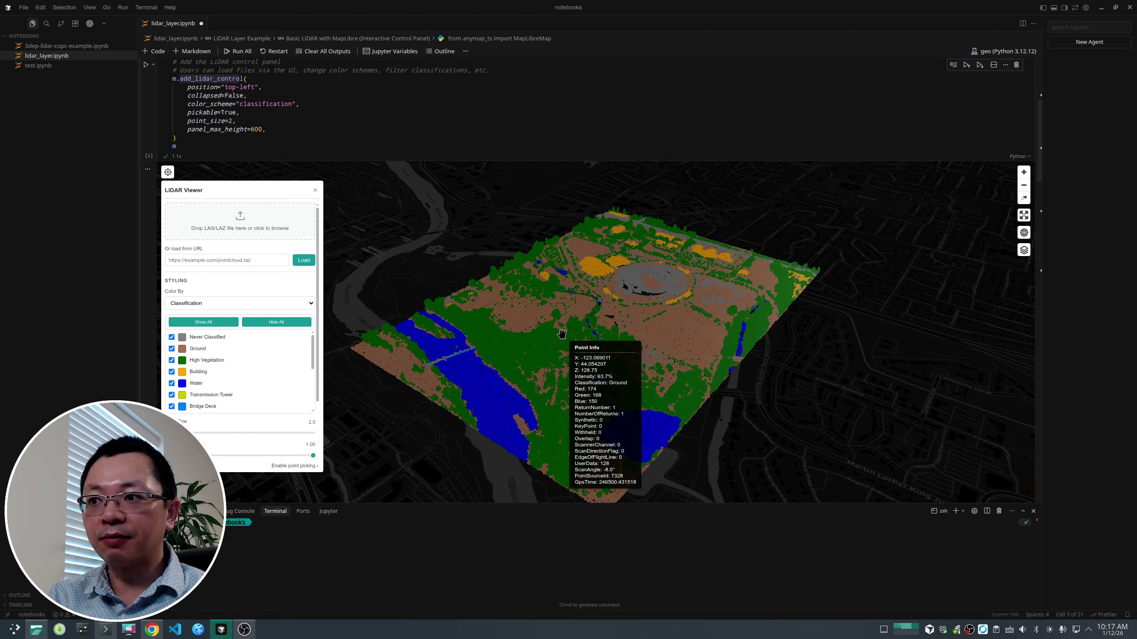
scroll(560, 349, "up", 5)
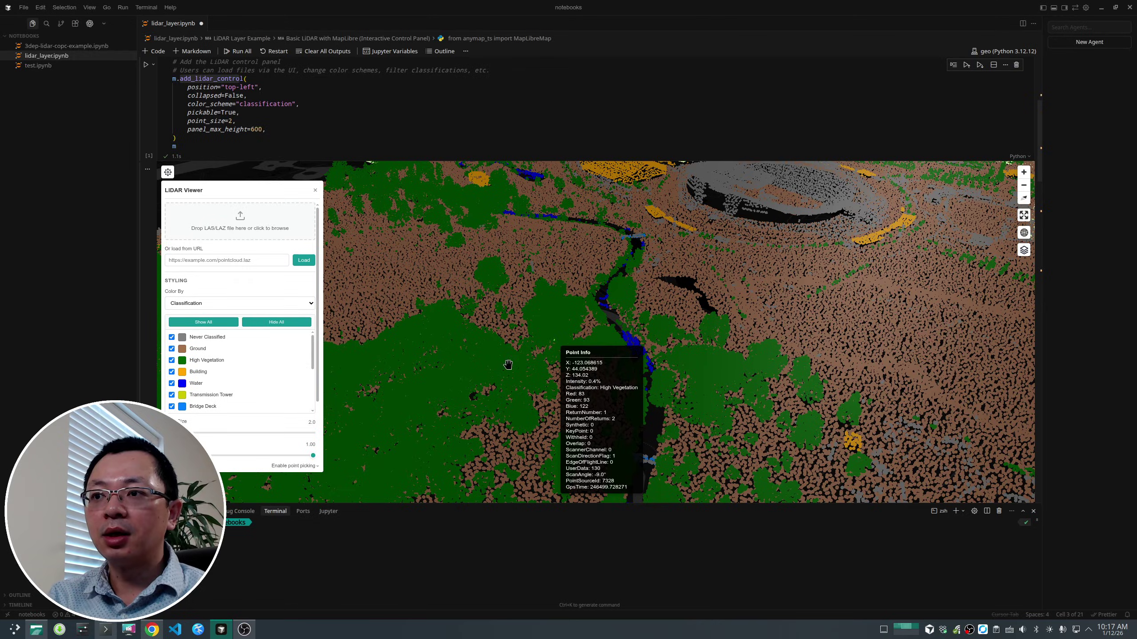
scroll(517, 332, "down", 5)
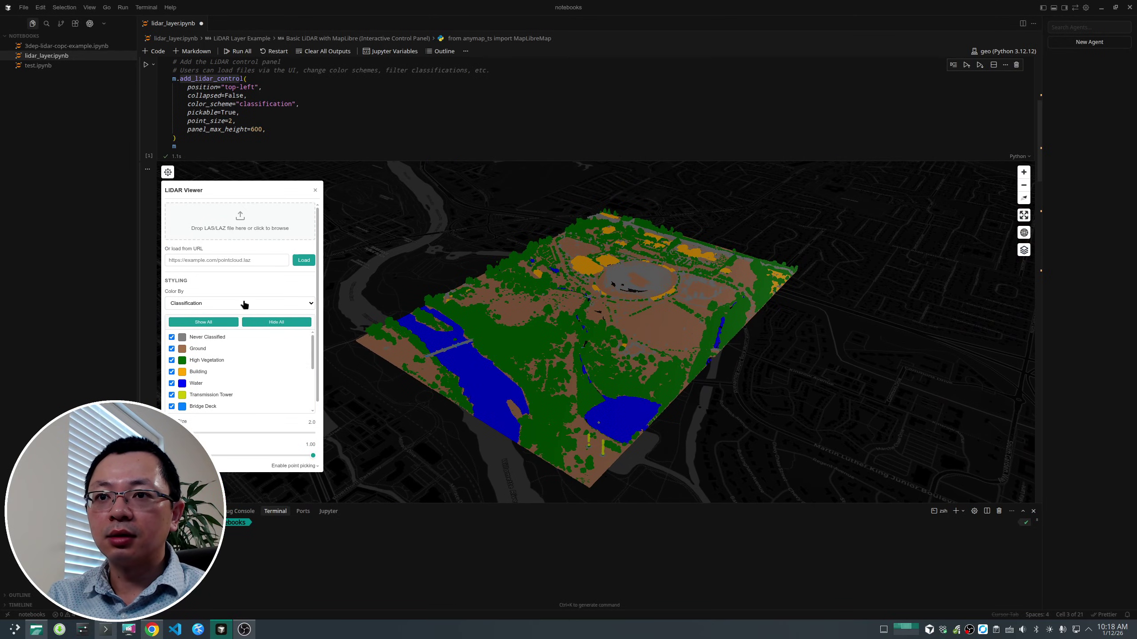
Color the Autzen point cloud by RGB and tilt it to an oblique view.
left_click(241, 306)
left_click(238, 354)
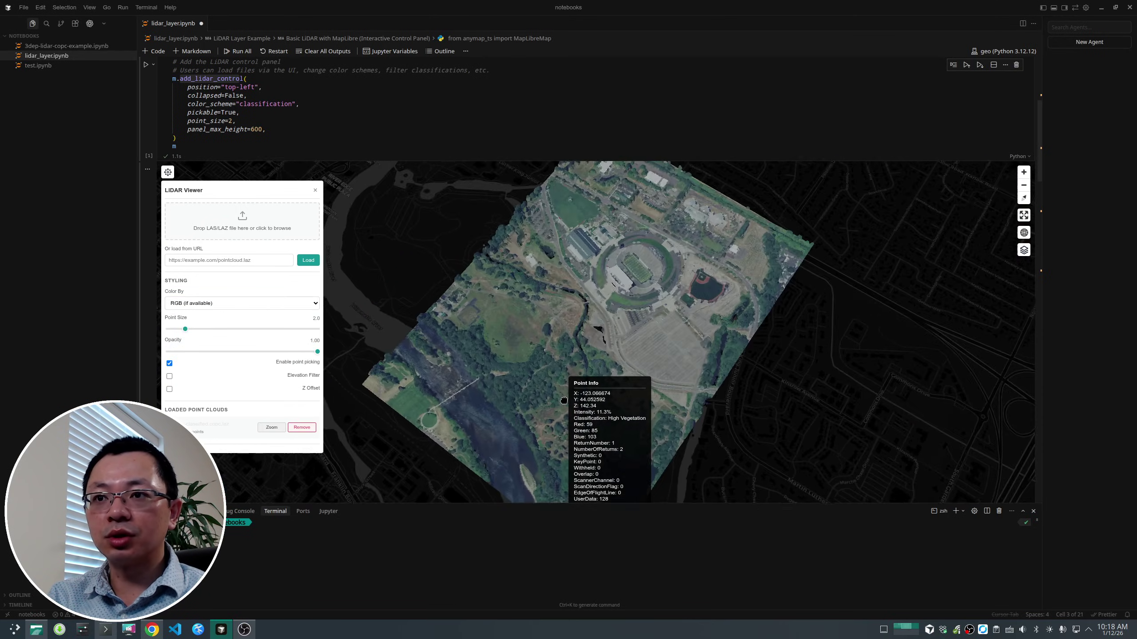
right_click_drag(563, 400, 561, 368)
scroll(146, 282, "down", 3)
scroll(146, 281, "up", 1)
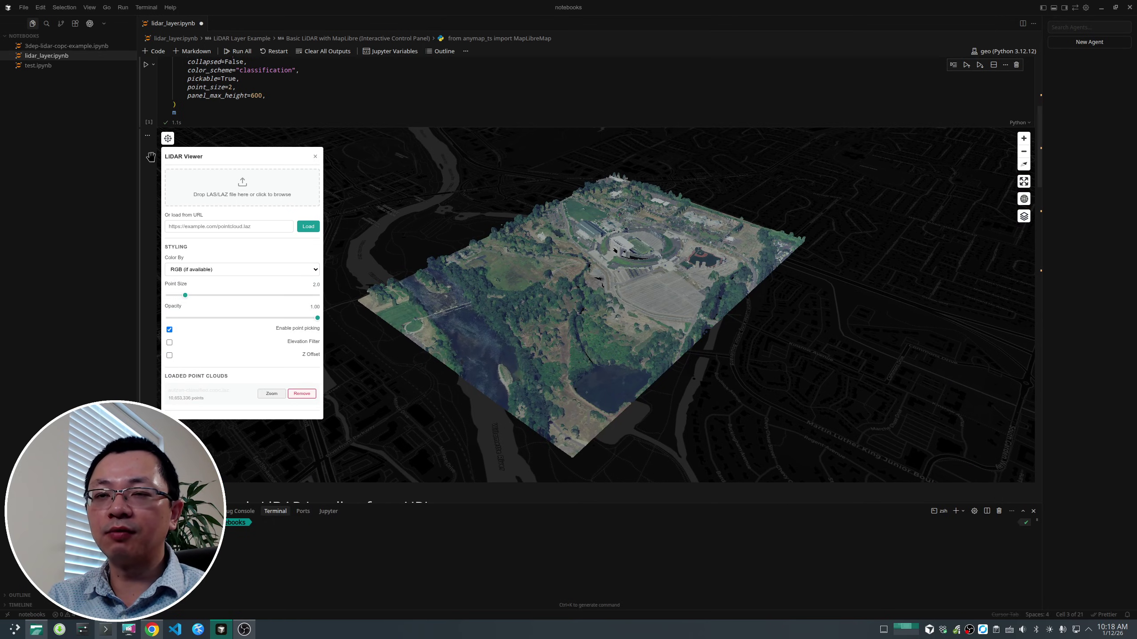
Collapse and reopen the LiDAR Viewer panel, and examine the RGB-colored point cloud more closely.
left_click(167, 139)
left_click(167, 139)
scroll(563, 321, "up", 1)
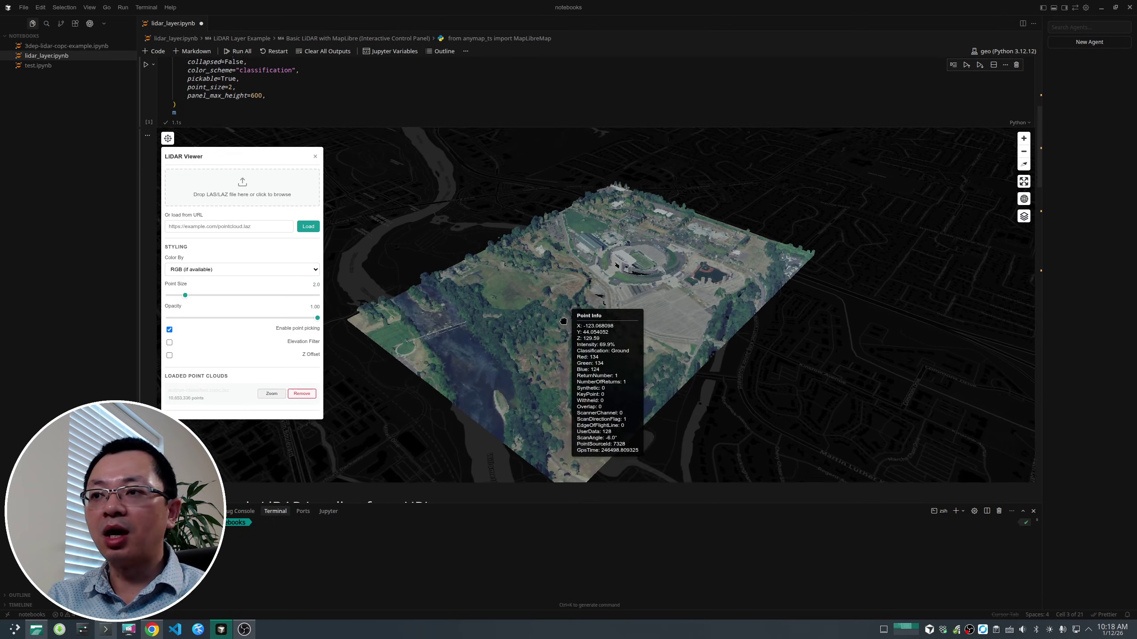
scroll(551, 318, "up", 3)
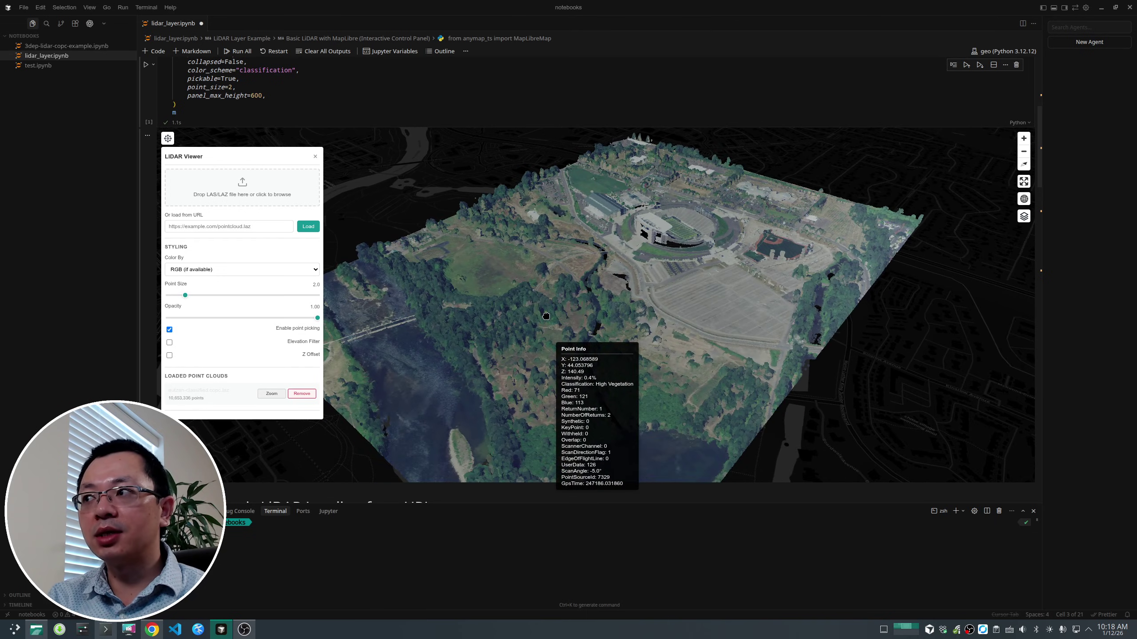
left_click_drag(585, 315, 606, 296)
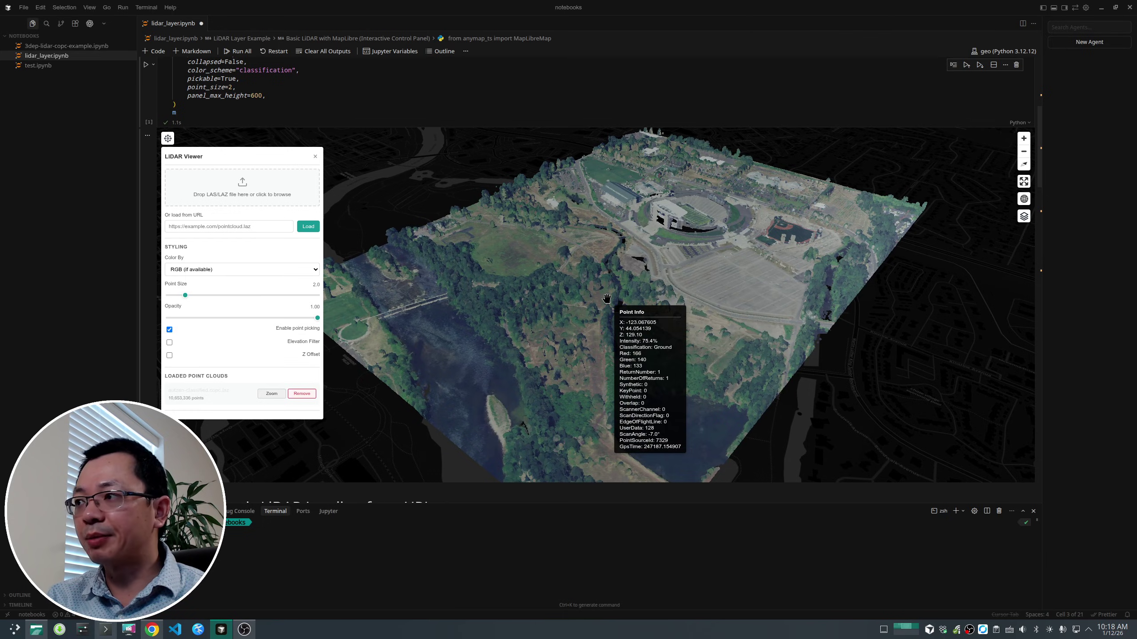
Clear all notebook outputs, look at the Programmatic LiDAR Loading from URL section, and minimize Cursor and the file manager.
left_click(328, 52)
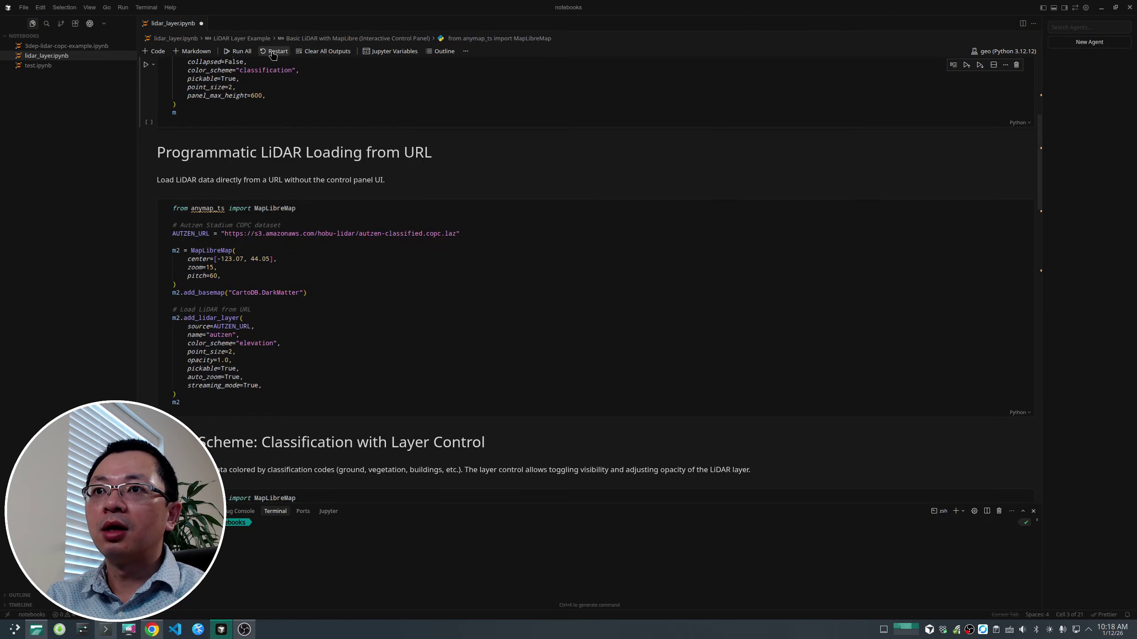
scroll(562, 241, "down", 1)
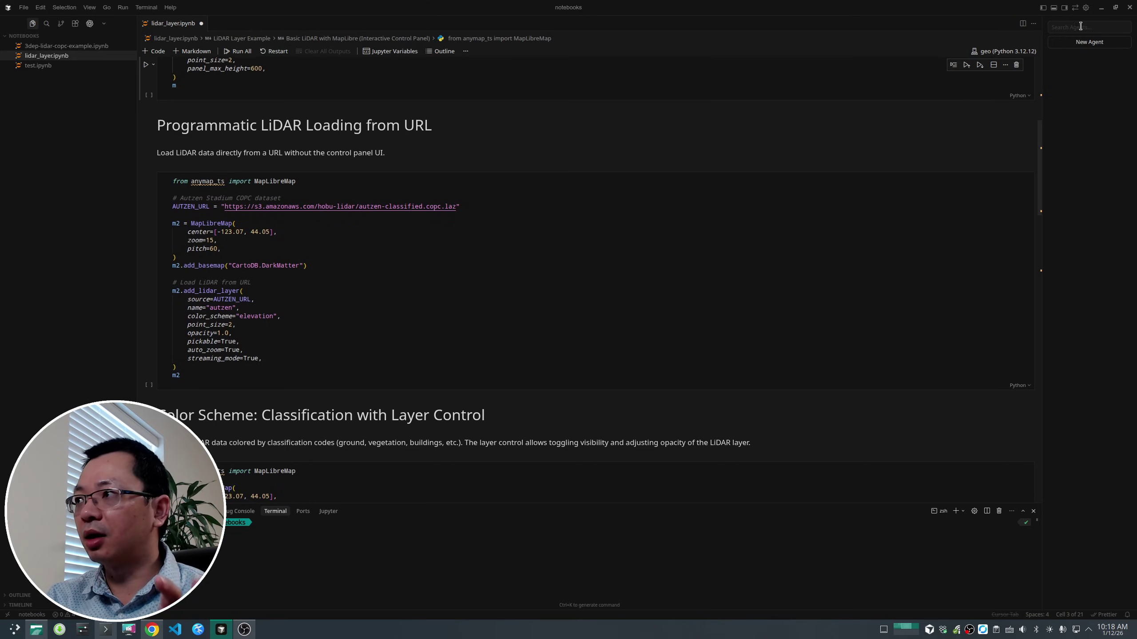
left_click(1102, 8)
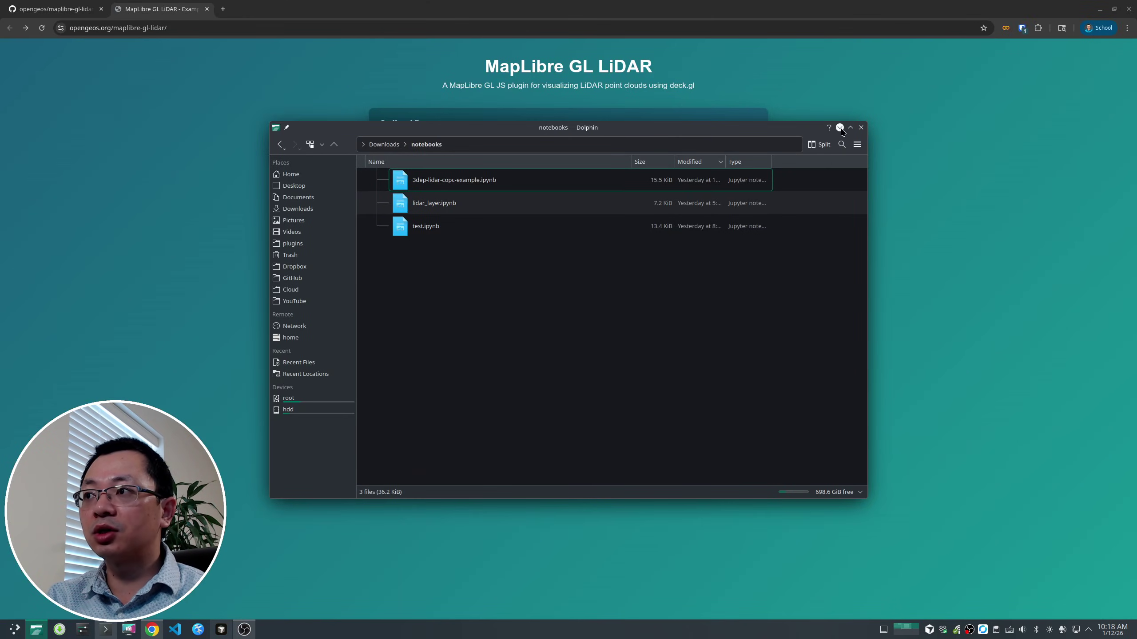
key("Escape")
Switch to the maplibre-gl-lidar GitHub page and find the npm install maplibre-gl-lidar command in the README's Installation section.
left_click(54, 8)
scroll(149, 246, "down", 10)
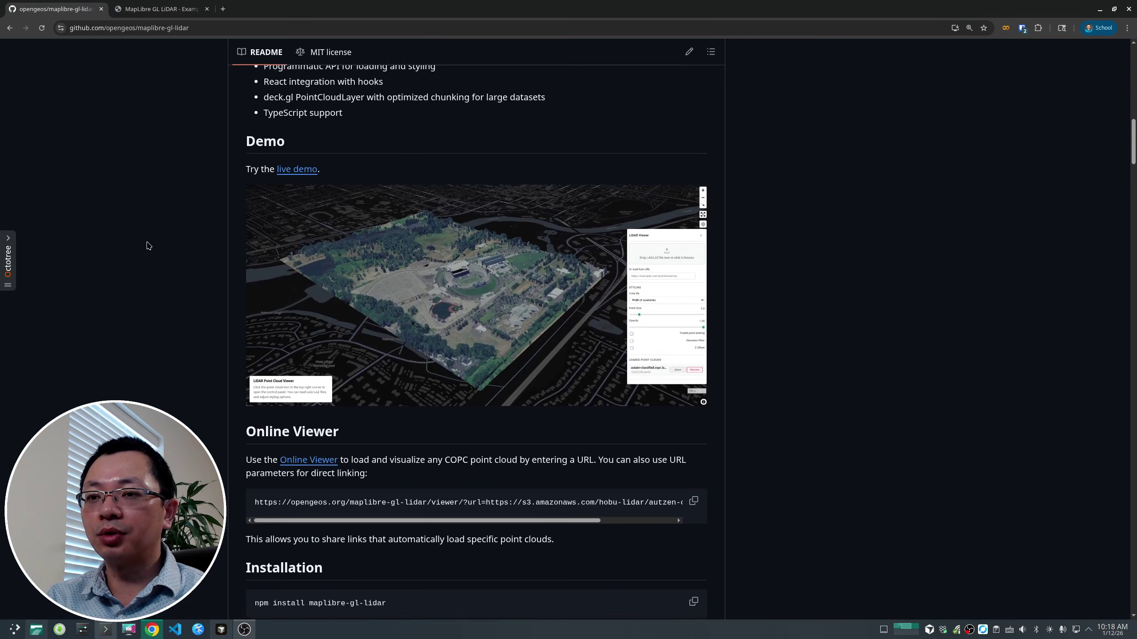
scroll(148, 246, "down", 5)
scroll(146, 246, "up", 5)
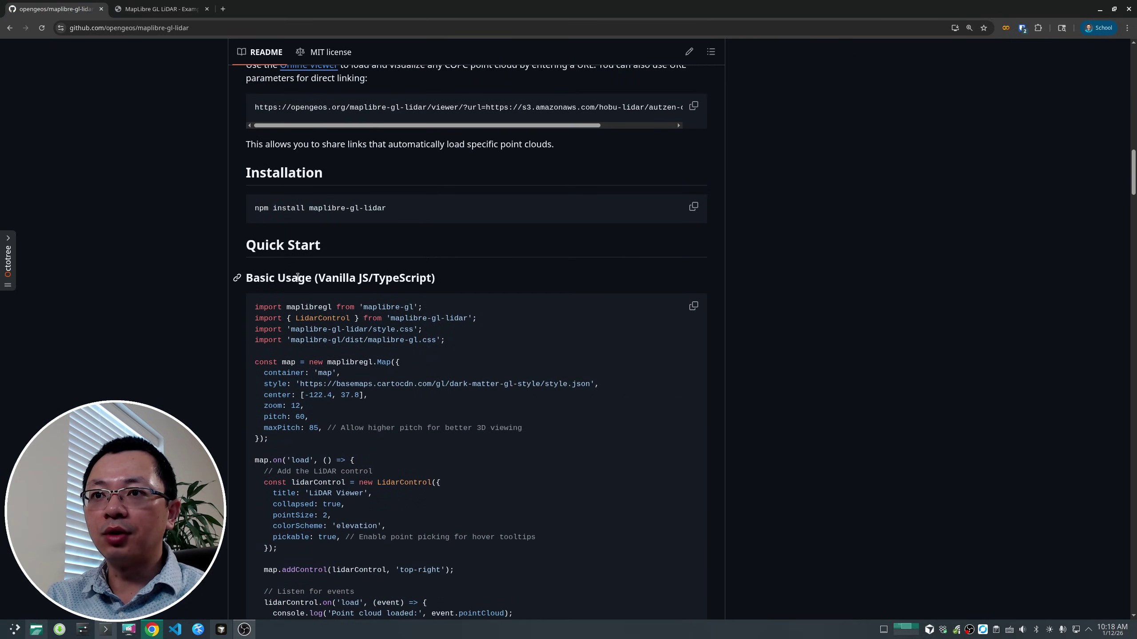
left_click_drag(266, 209, 403, 211)
left_click(269, 210)
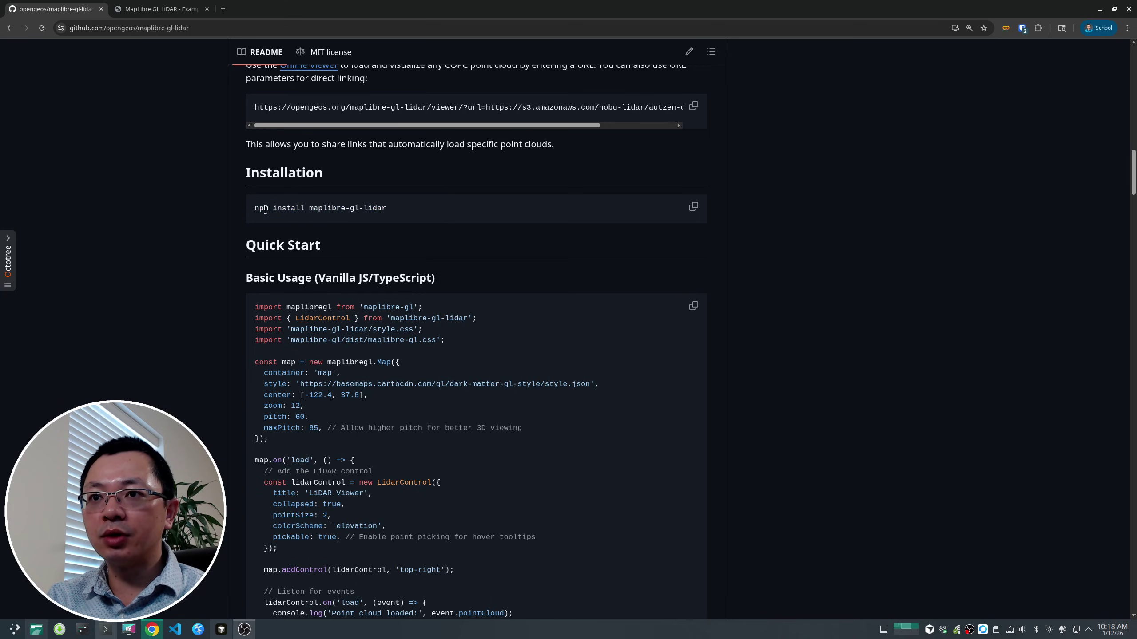
Search for nodejs in a new browser tab, open the Node.js website, and return to the README to highlight npm in the install command.
left_click(223, 9)
type("nodejs")
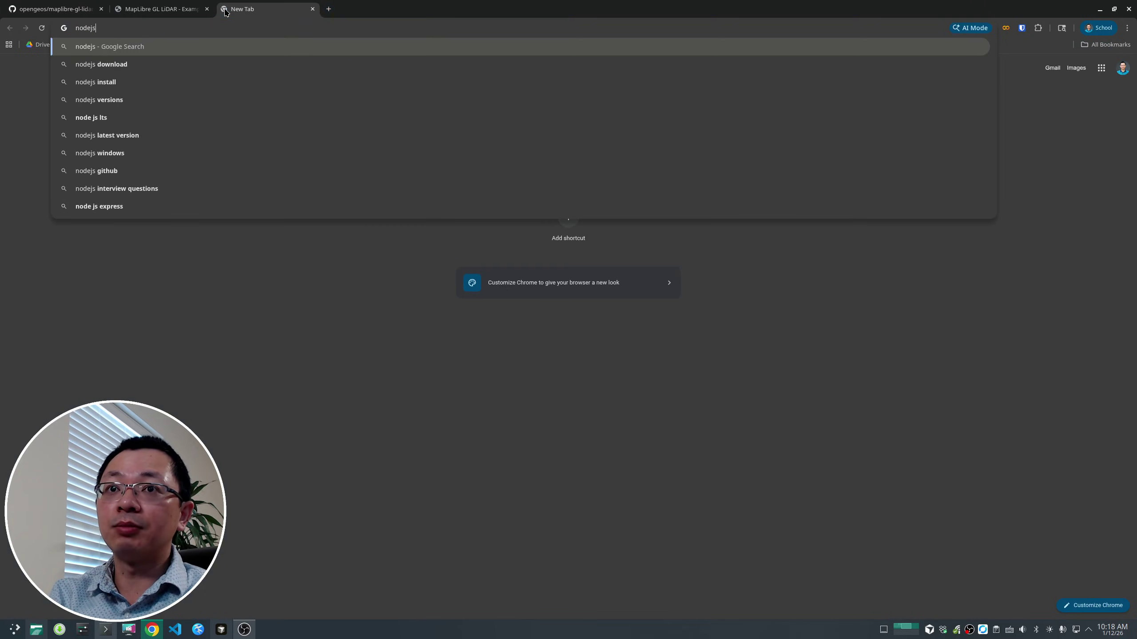
key("Return")
left_click(118, 139)
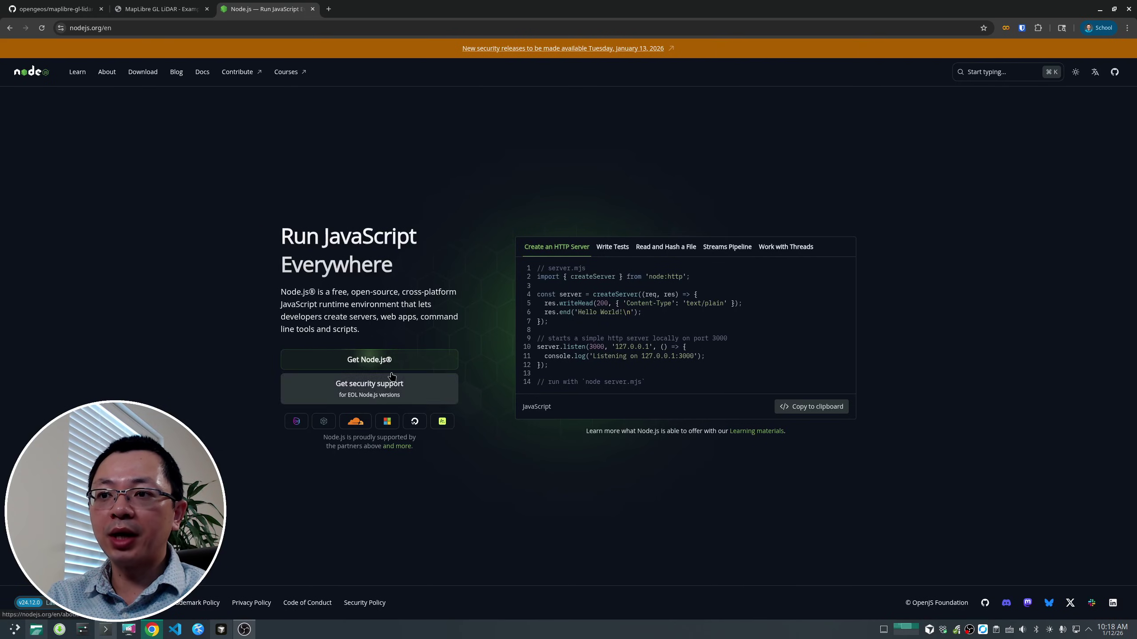
left_click(63, 9)
double_click(262, 210)
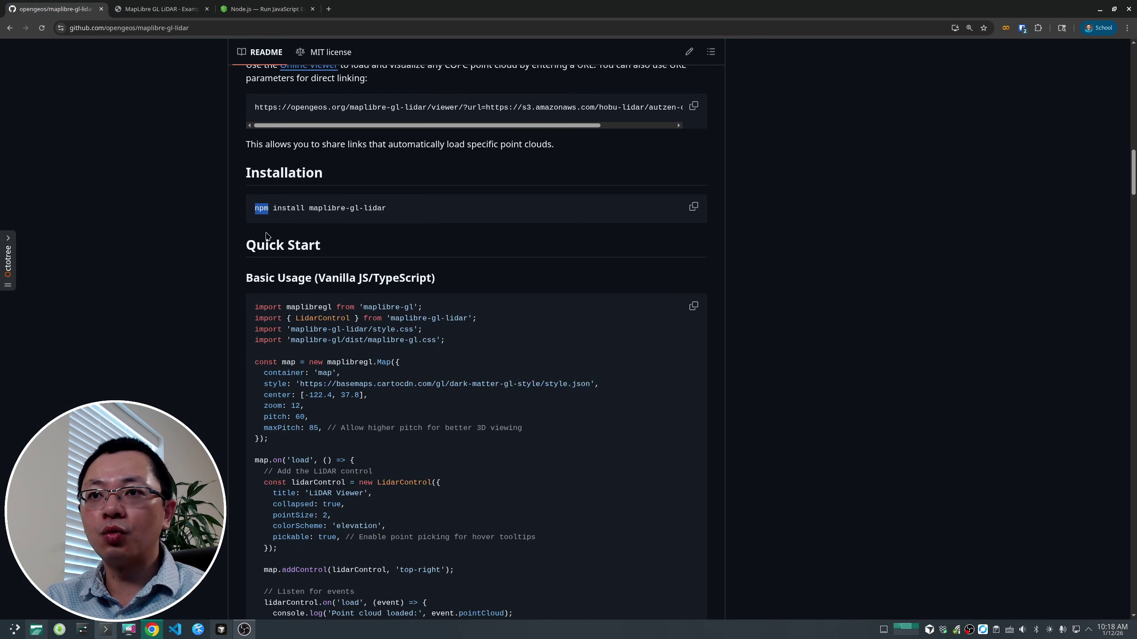
Review the npm install command and the Basic Usage (Vanilla JS/TypeScript) code, highlighting from the imports through the map setup.
left_click_drag(405, 208, 270, 209)
scroll(370, 342, "down", 5)
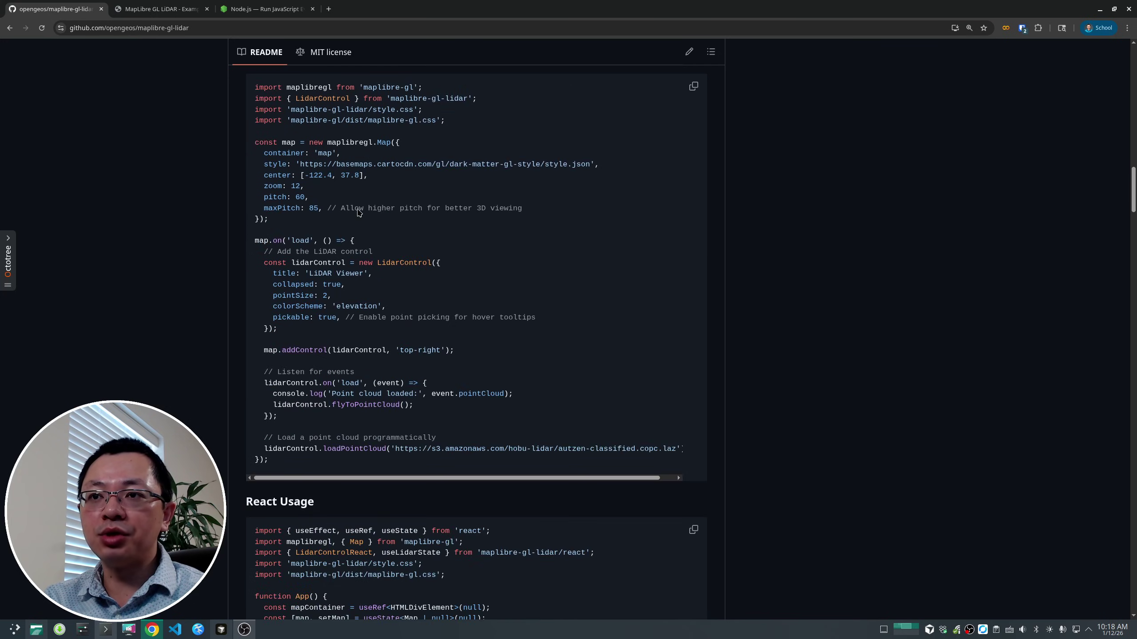
scroll(336, 184, "up", 4)
left_click_drag(251, 251, 492, 400)
scroll(405, 344, "down", 5)
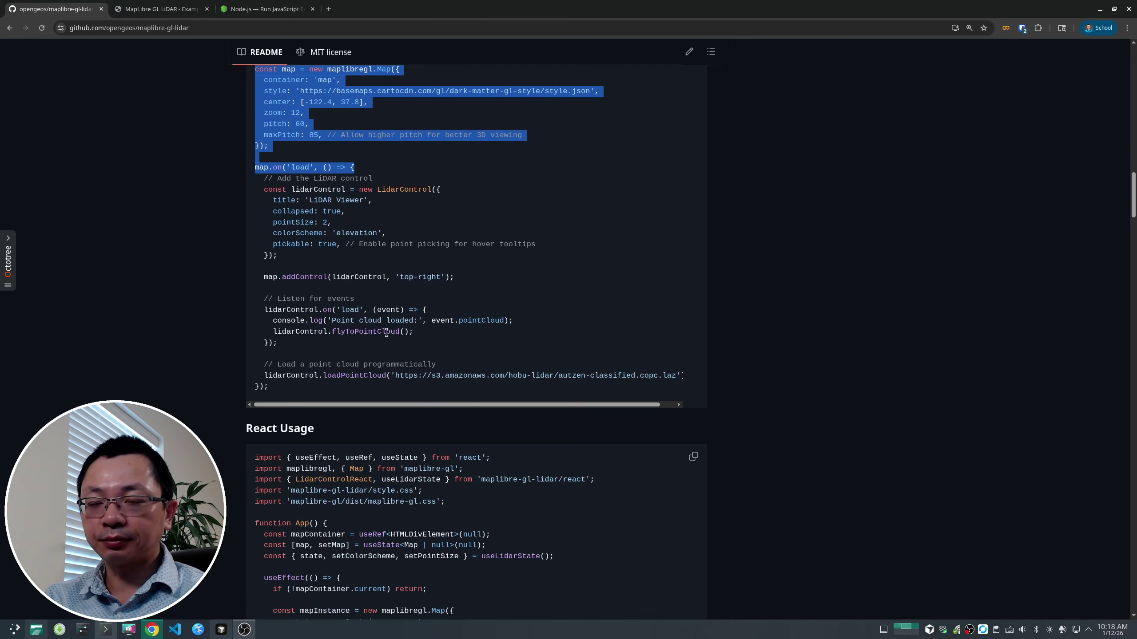
scroll(386, 332, "up", 3)
scroll(358, 314, "down", 15)
scroll(403, 327, "up", 15)
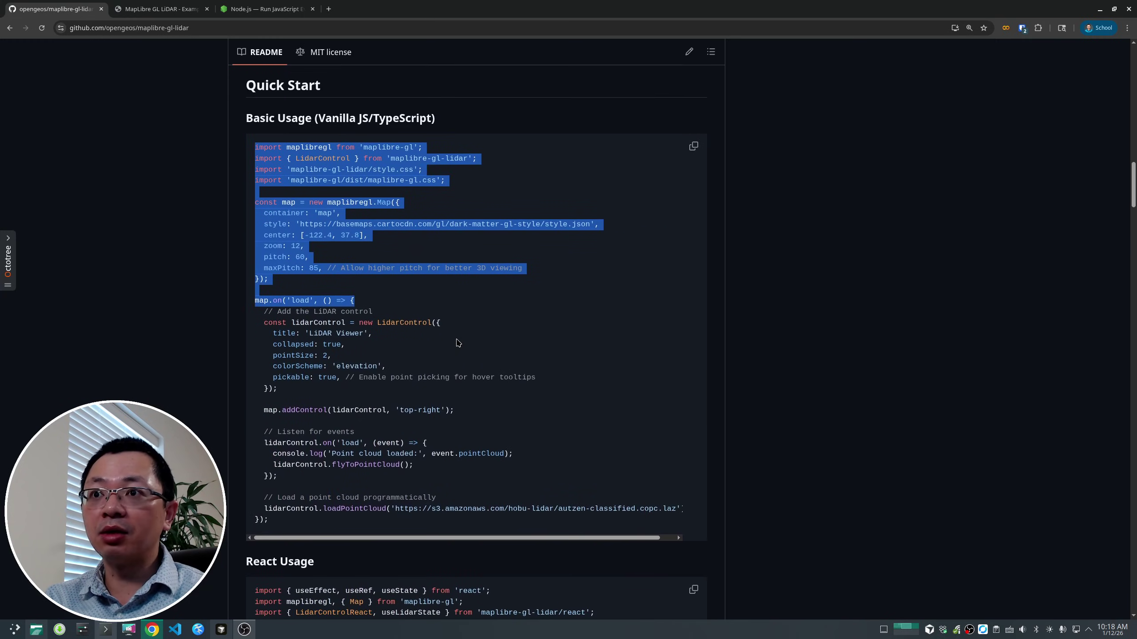
scroll(457, 342, "up", 2)
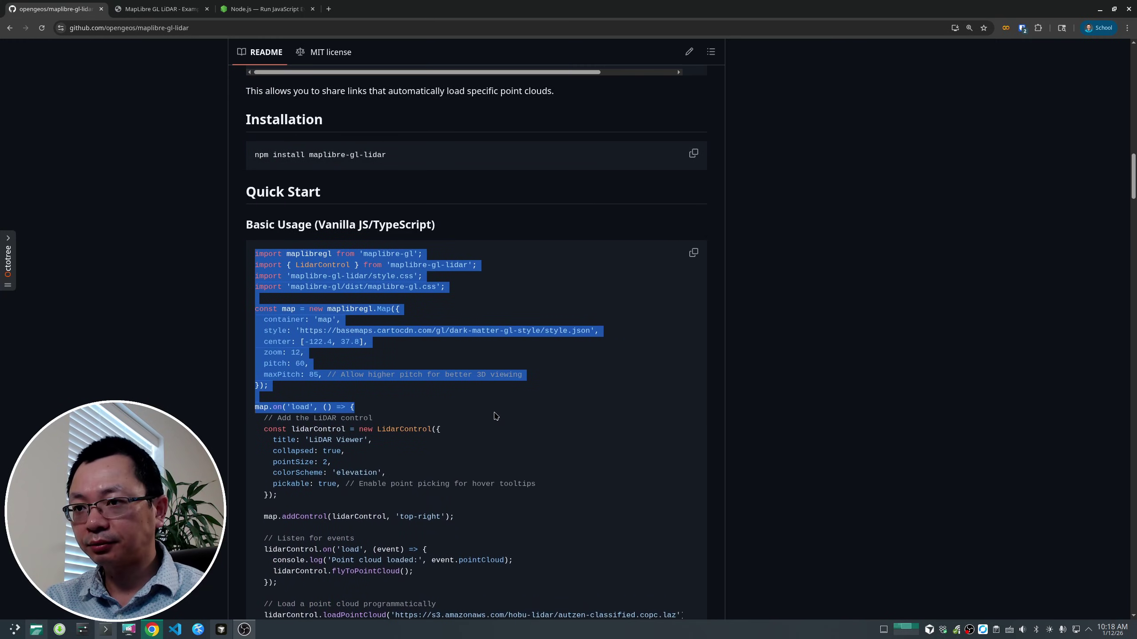
left_click(496, 416)
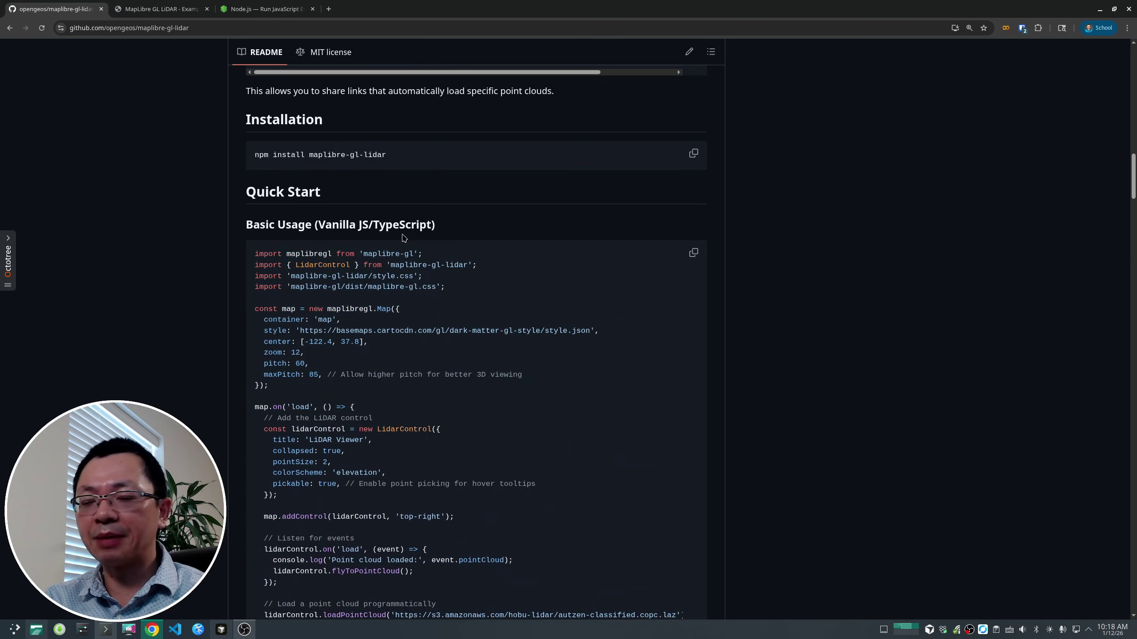
Highlight TypeScript in the Basic Usage heading and skim the README's React Usage, API Reference and Color Schemes sections.
left_click_drag(375, 229, 437, 230)
scroll(407, 383, "down", 4)
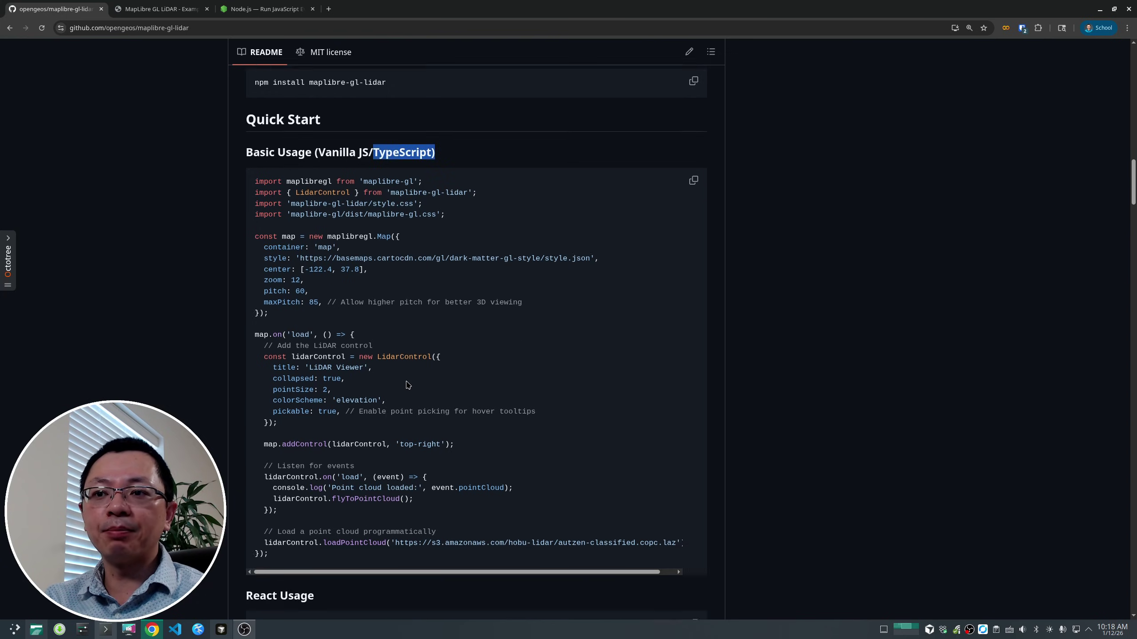
scroll(452, 380, "up", 3)
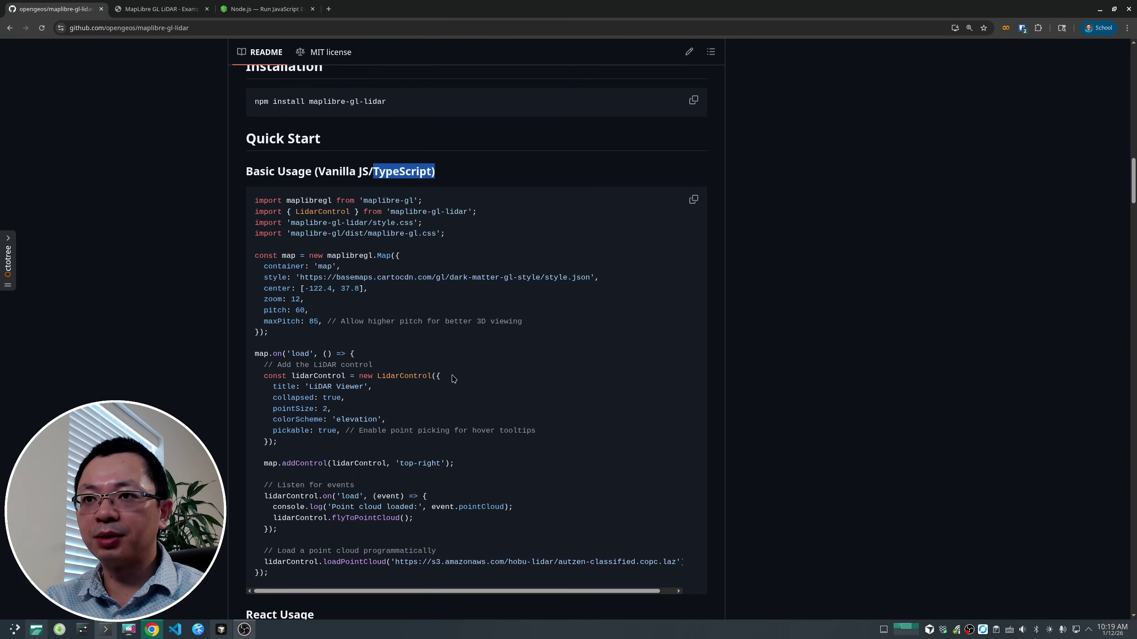
scroll(453, 379, "down", 20)
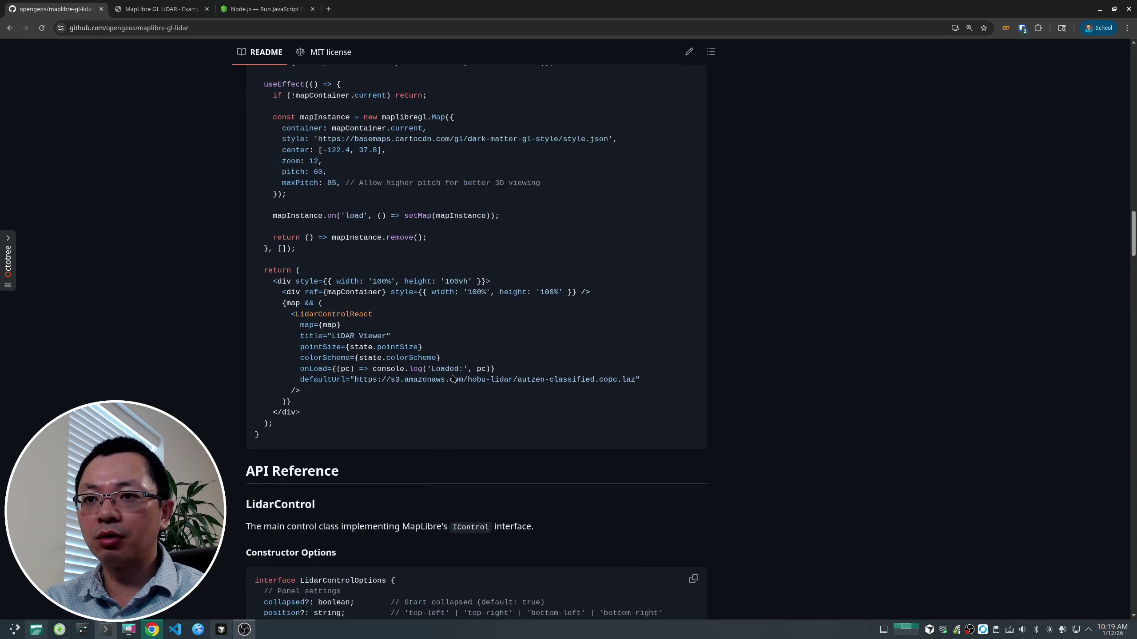
scroll(453, 379, "down", 20)
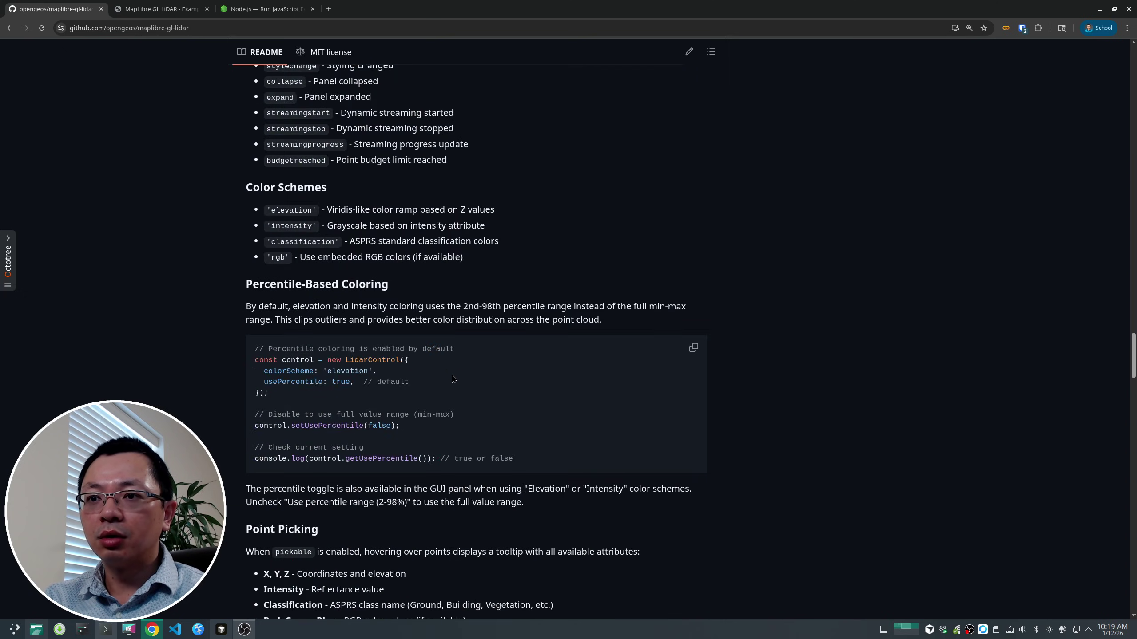
scroll(452, 375, "up", 10)
Return to the start of the maplibre-gl-lidar repository page and copy its HTTPS clone URL.
left_click_drag(1132, 317, 1119, 37)
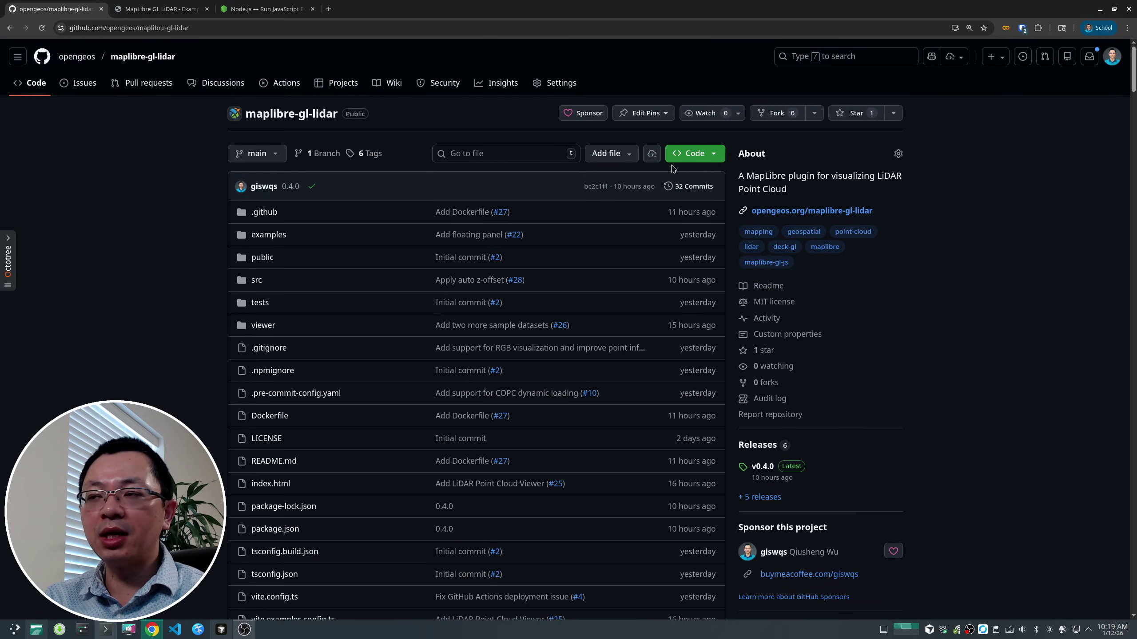
left_click(703, 155)
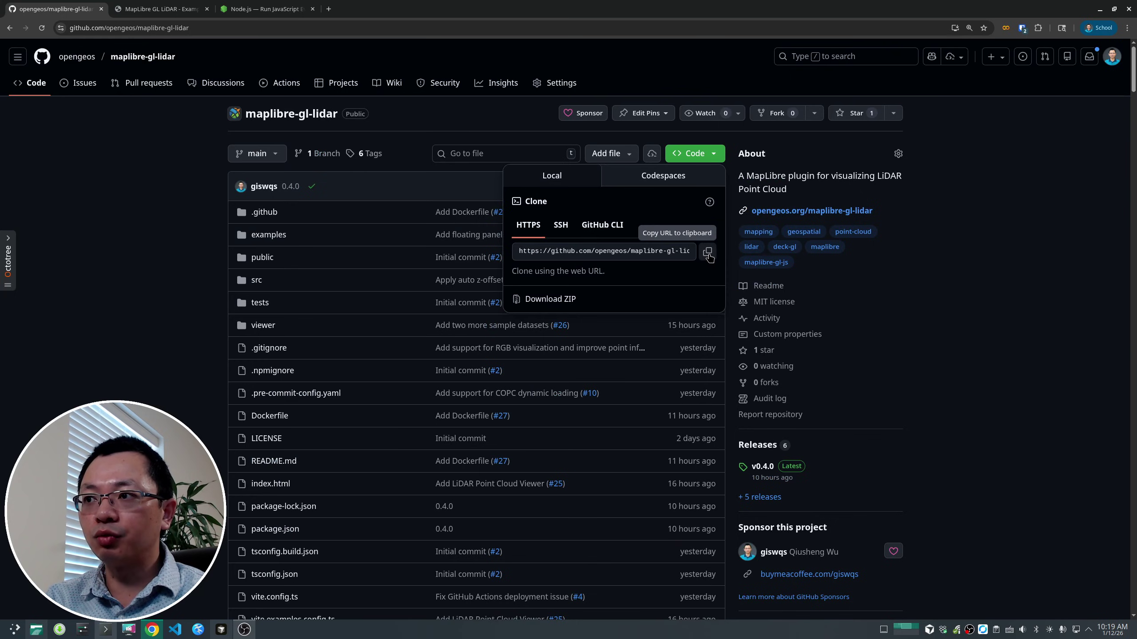
left_click(707, 252)
left_click(36, 629)
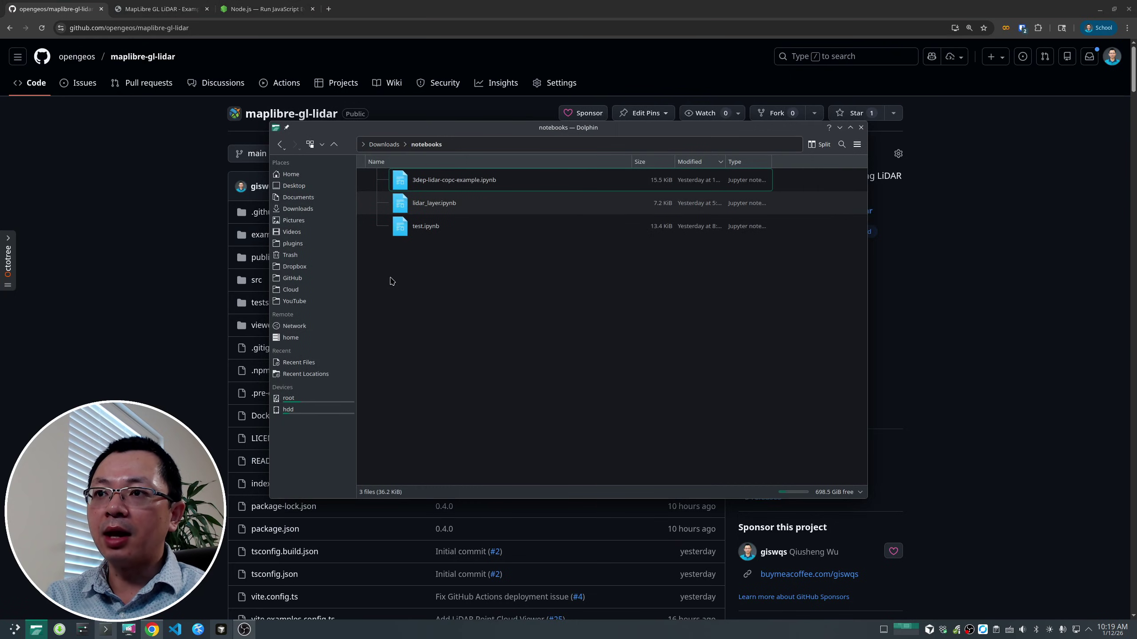
left_click(382, 146)
right_click(441, 269)
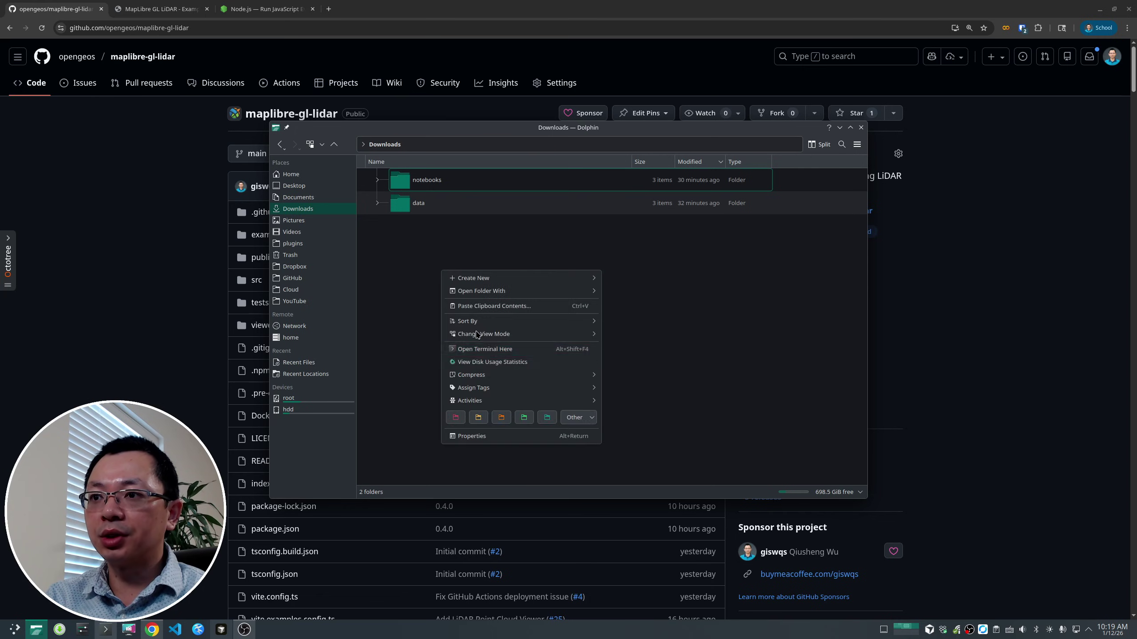
left_click(489, 351)
type("git")
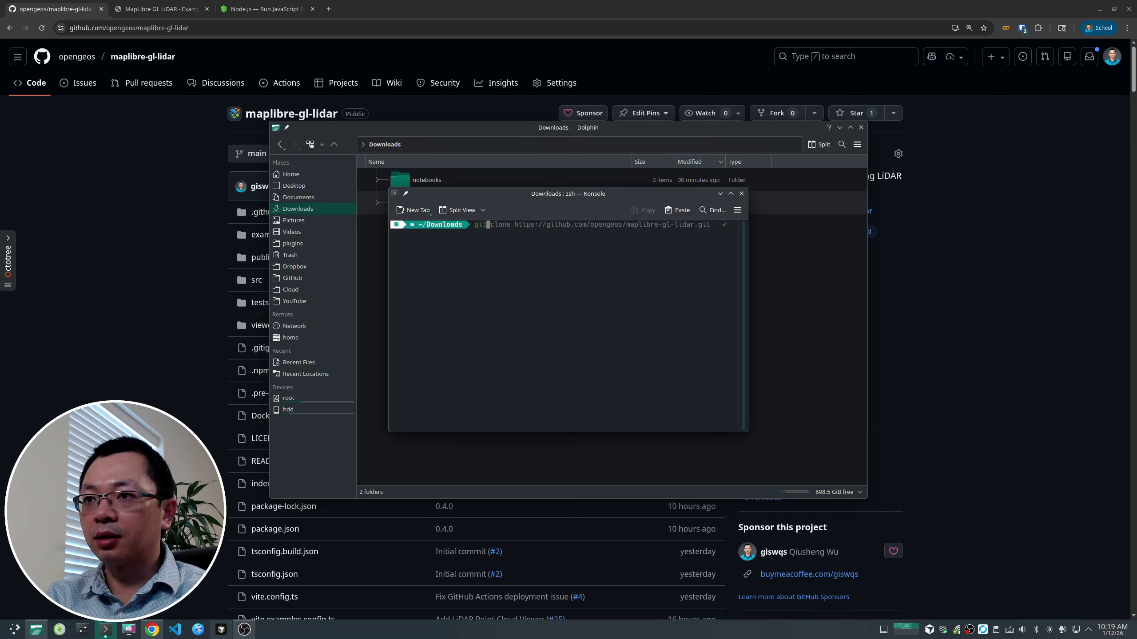
type(" llone")
key("Right")
key("Return")
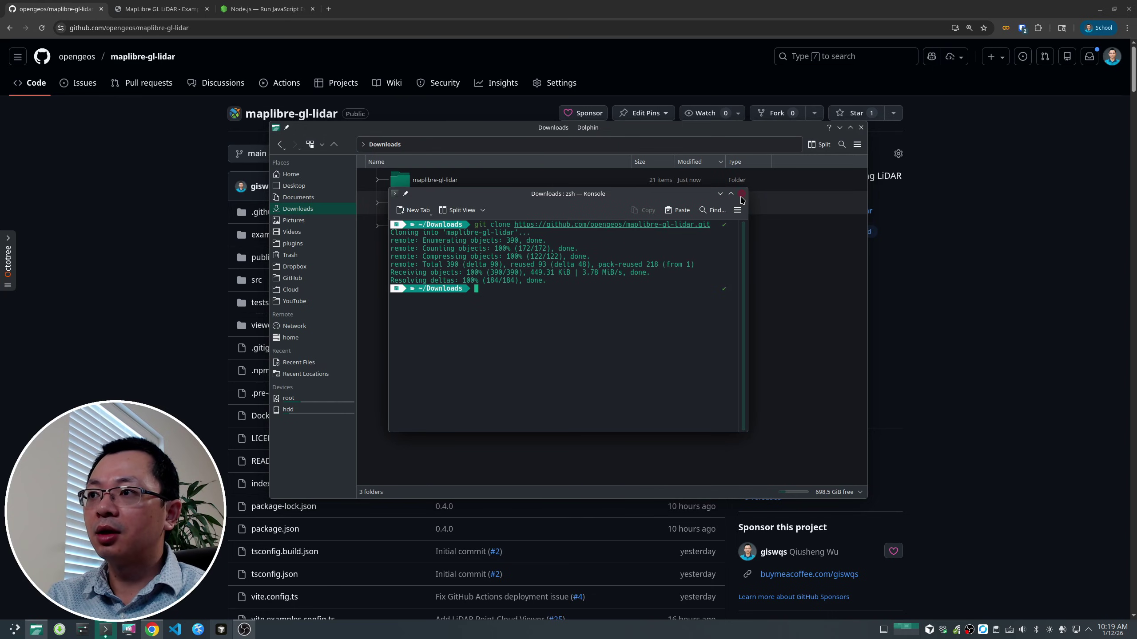
left_click(740, 195)
Open a terminal in the cloned maplibre-gl-lidar folder and install the dependencies with npm i.
double_click(422, 180)
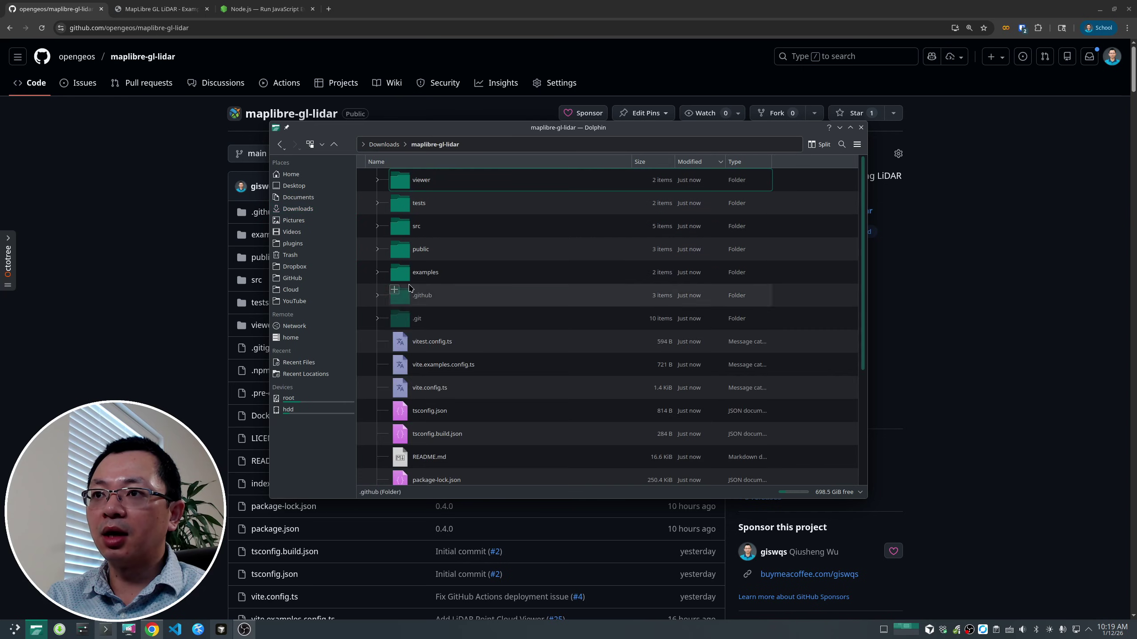
right_click(364, 265)
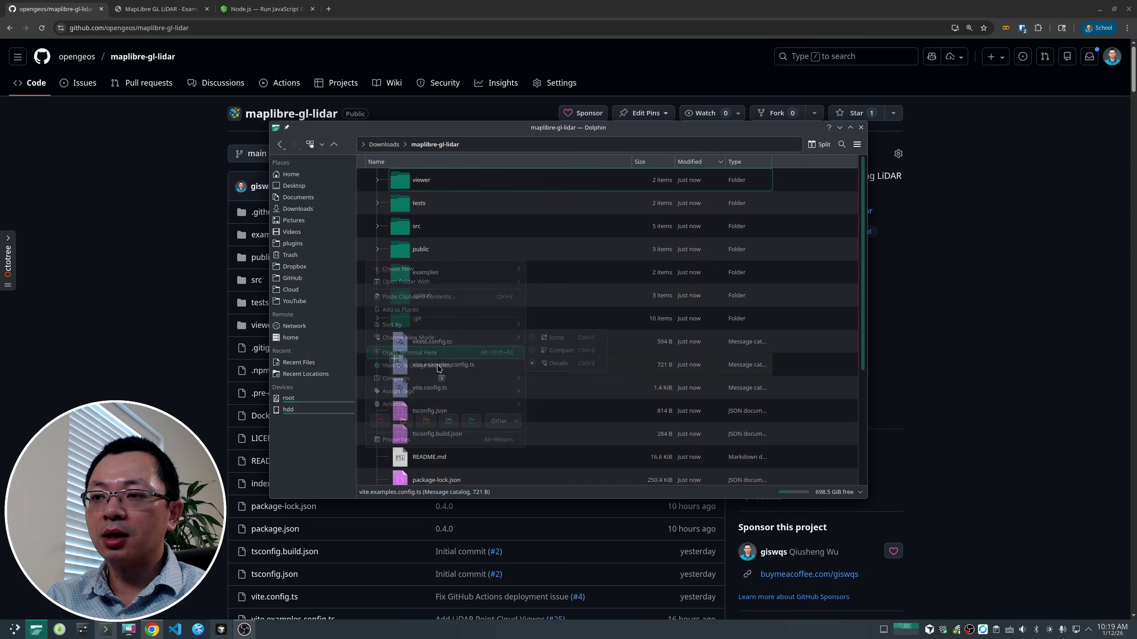
left_click(430, 356)
left_click_drag(557, 204, 479, 266)
type("npm i")
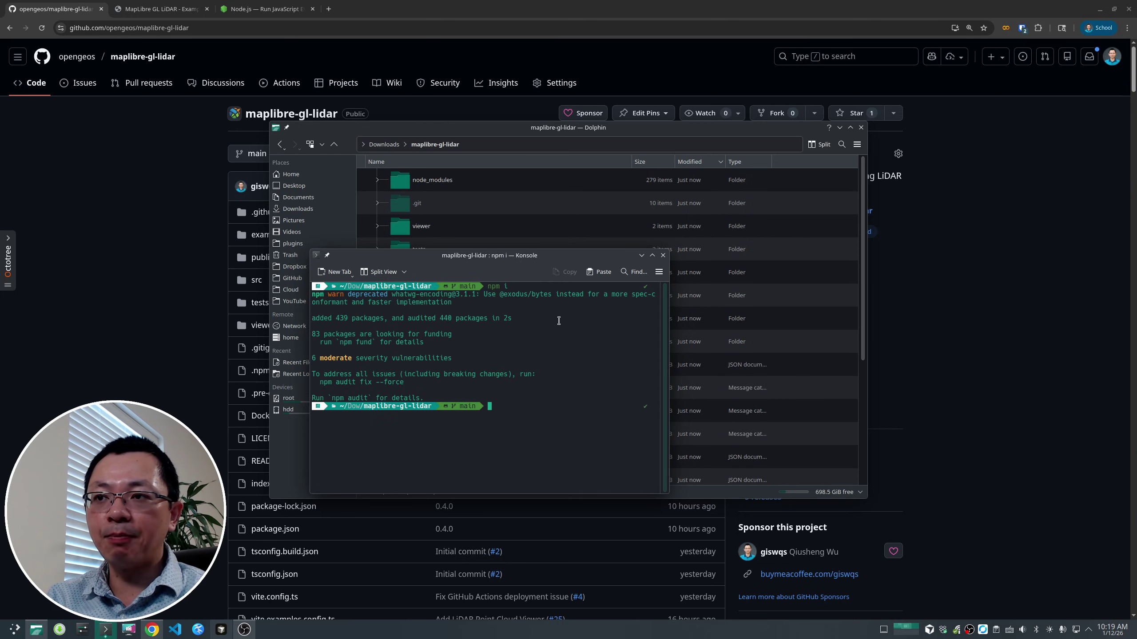
Build the maplibre-gl-lidar project with npm run build, repositioning the terminal window.
left_click_drag(534, 262, 569, 260)
type("npm run build")
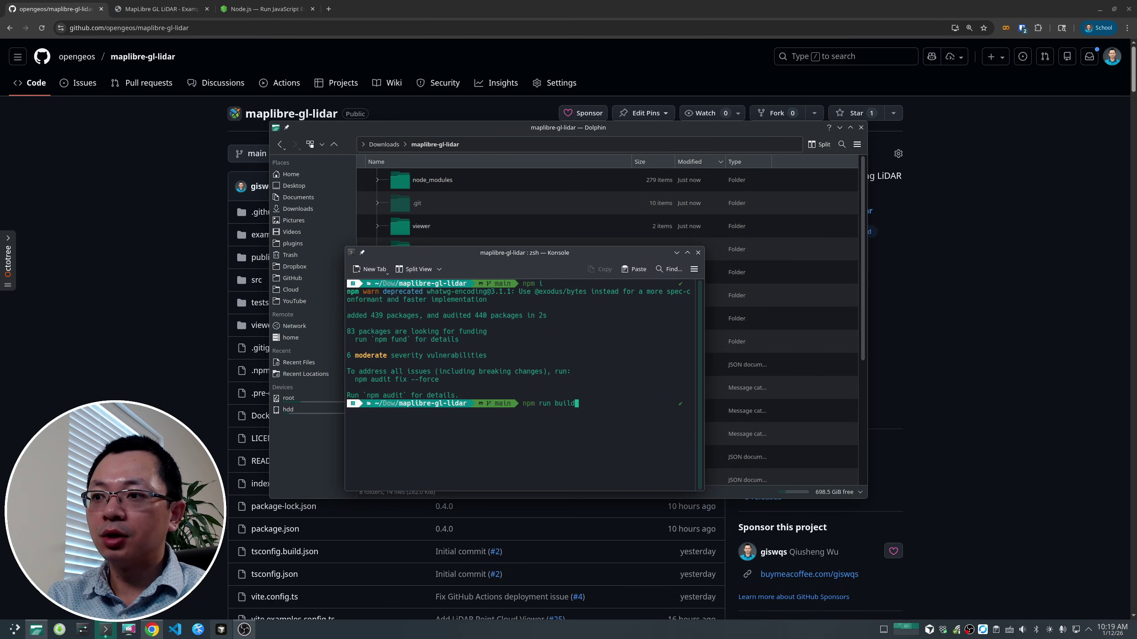
key("Return")
left_click_drag(532, 265, 553, 228)
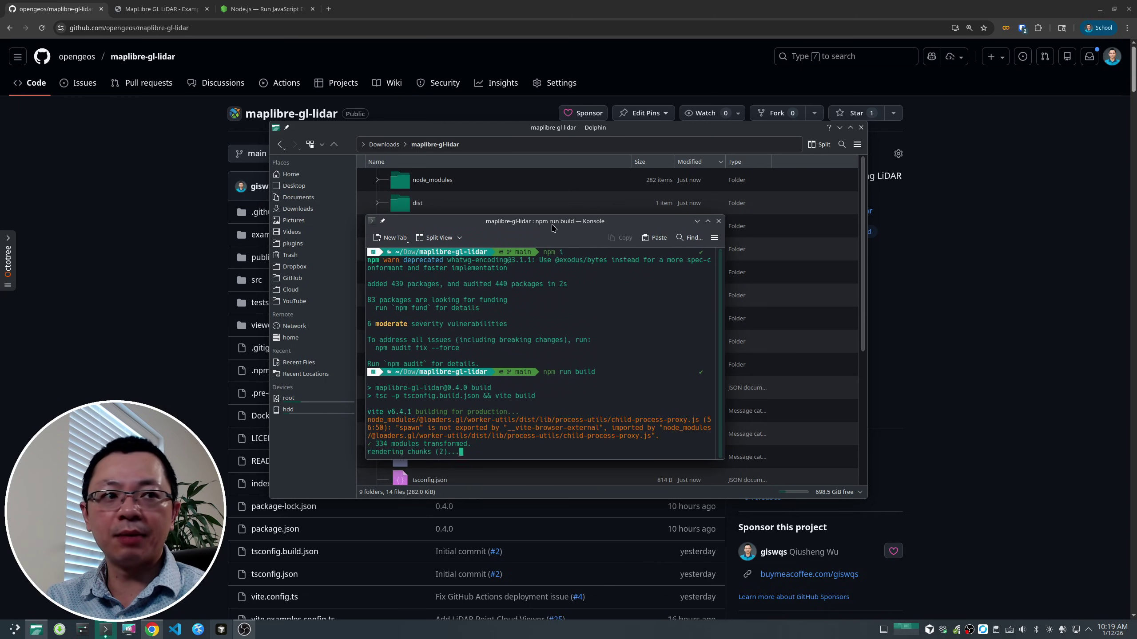
type("npm run")
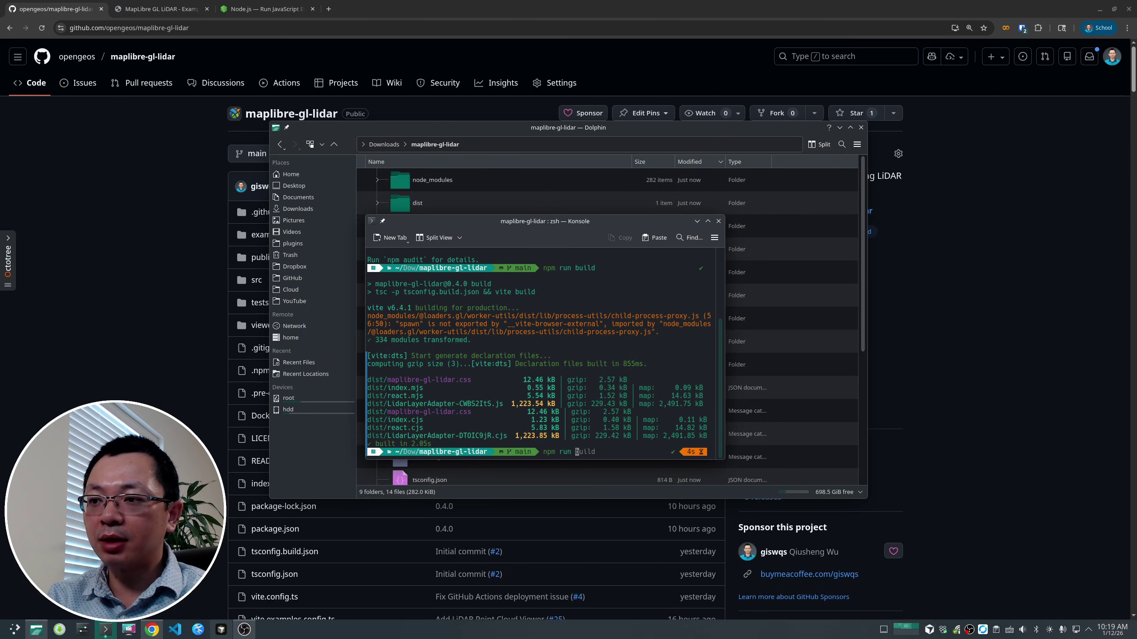
type(" dev")
key("Return")
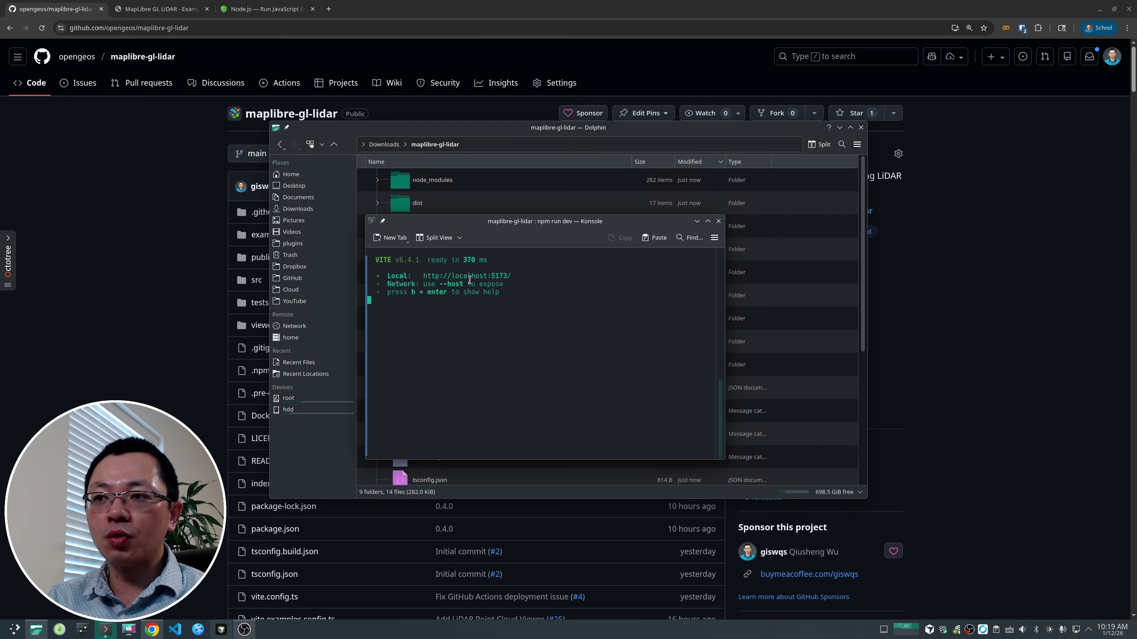
left_click(471, 279, "ctrl")
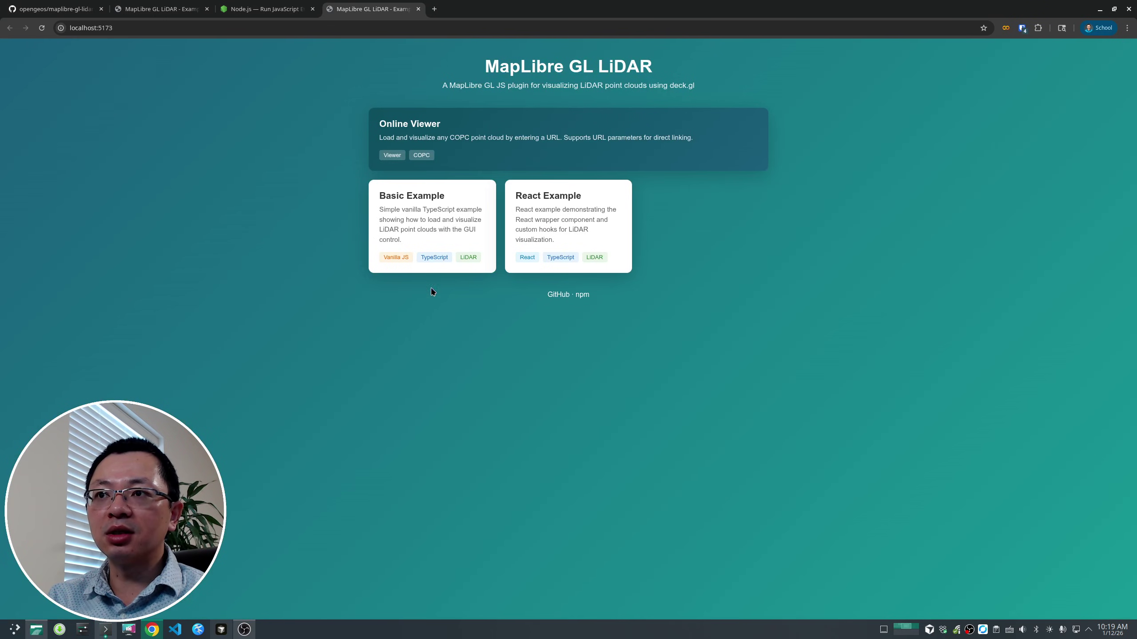
Compare the hosted opengeos.org/maplibre-gl-lidar page with the local copy and highlight the localhost:5173 address.
left_click(138, 10)
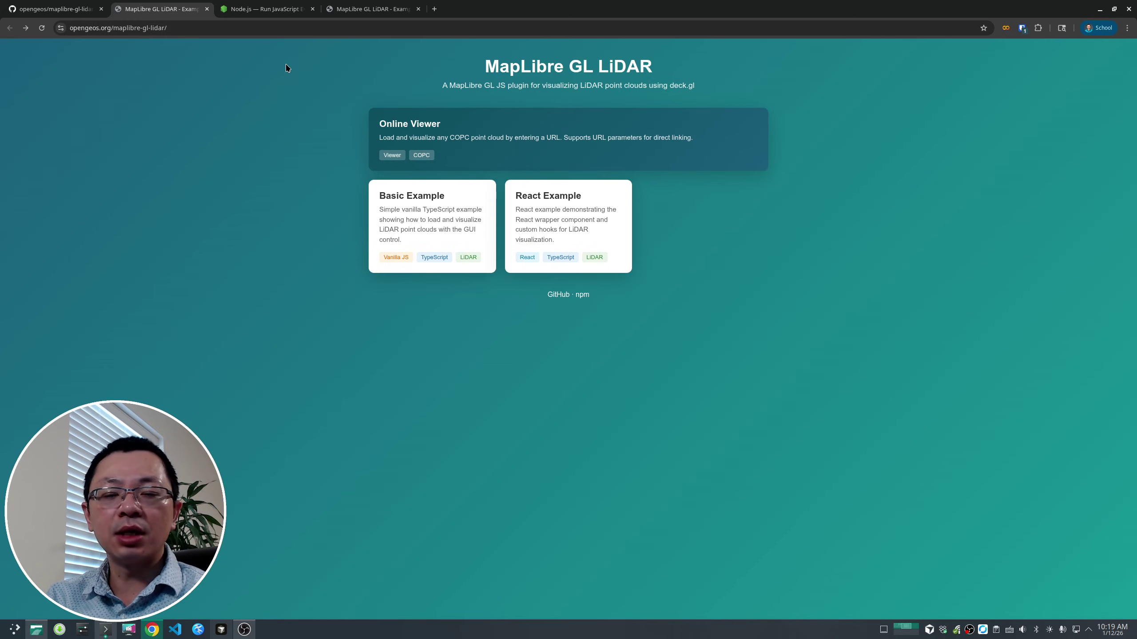
left_click(376, 10)
left_click(165, 28)
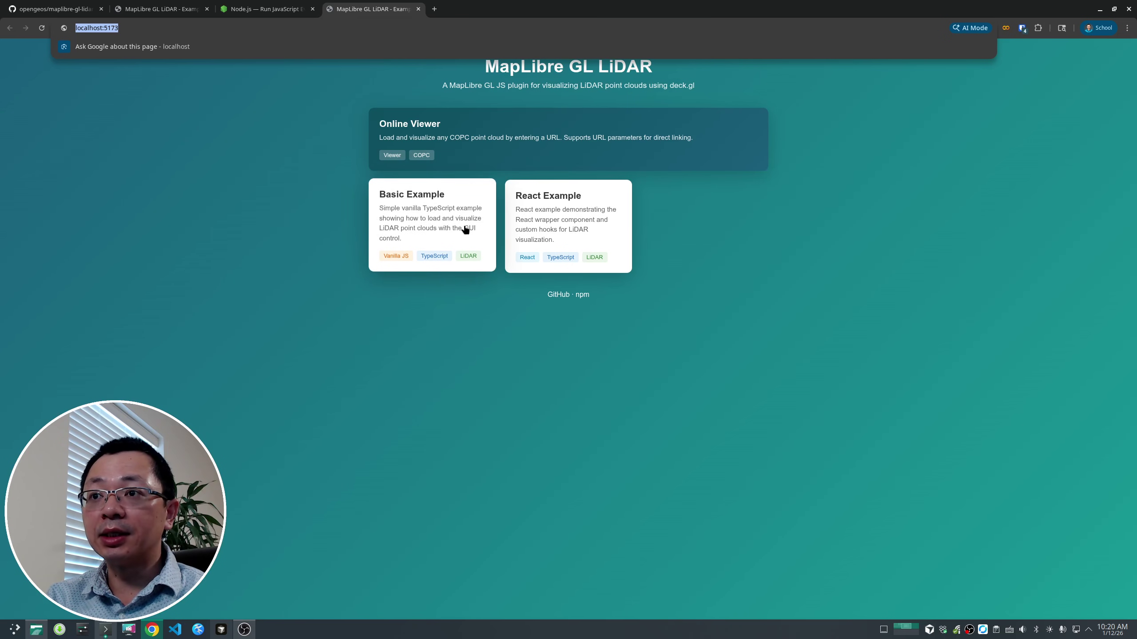
Open the local Basic Example, view the whole point cloud, and compare it with the hosted site.
left_click(431, 243)
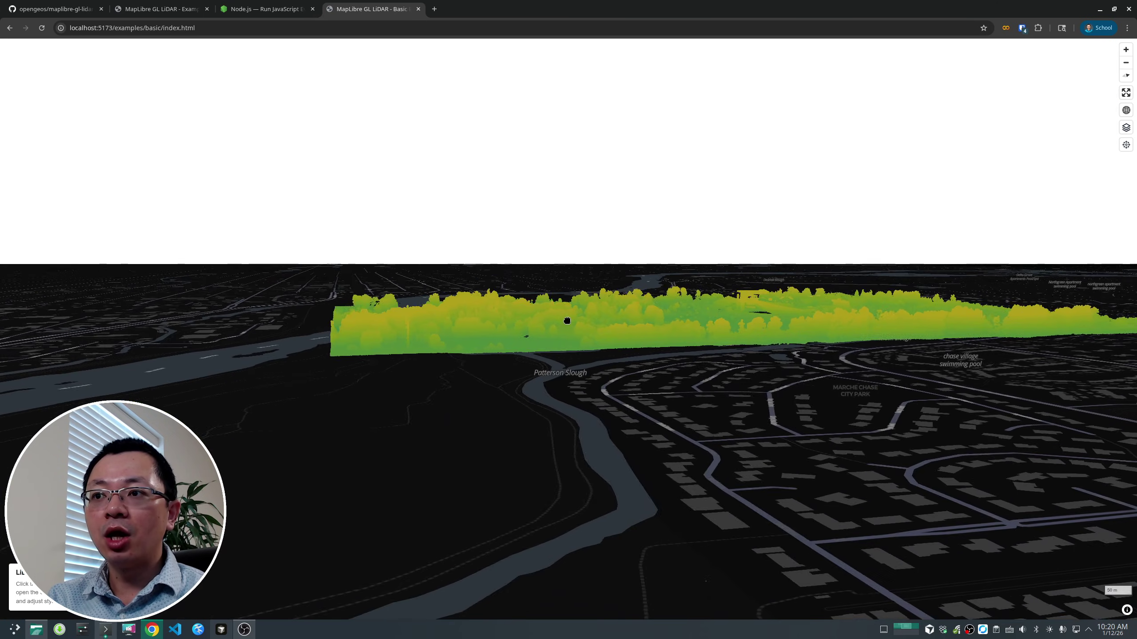
scroll(519, 323, "down", 3)
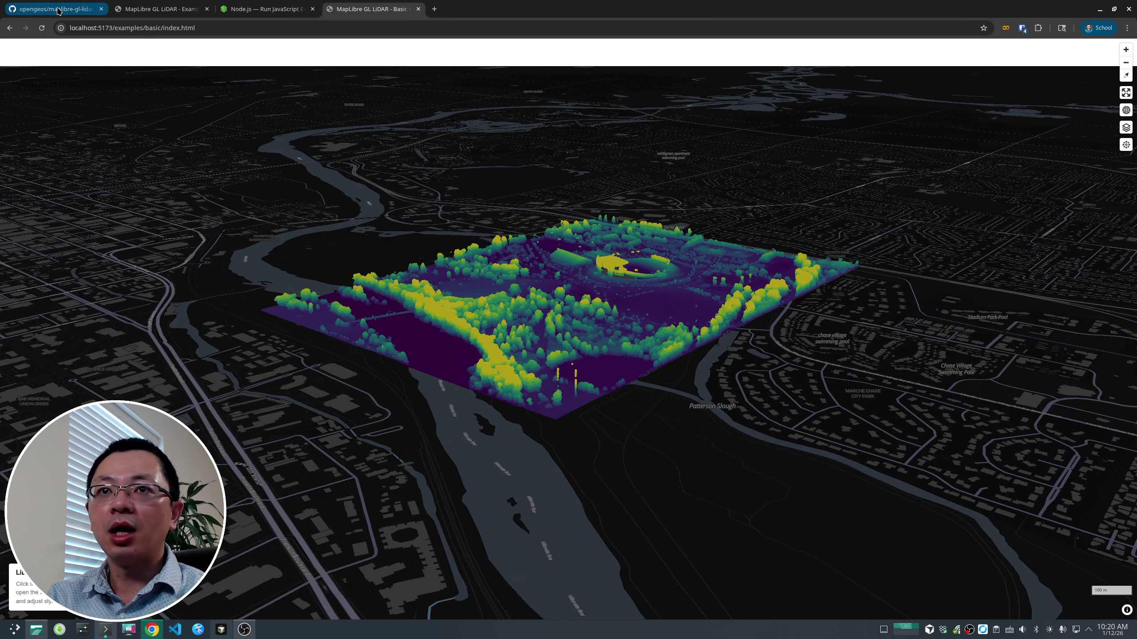
left_click(146, 16)
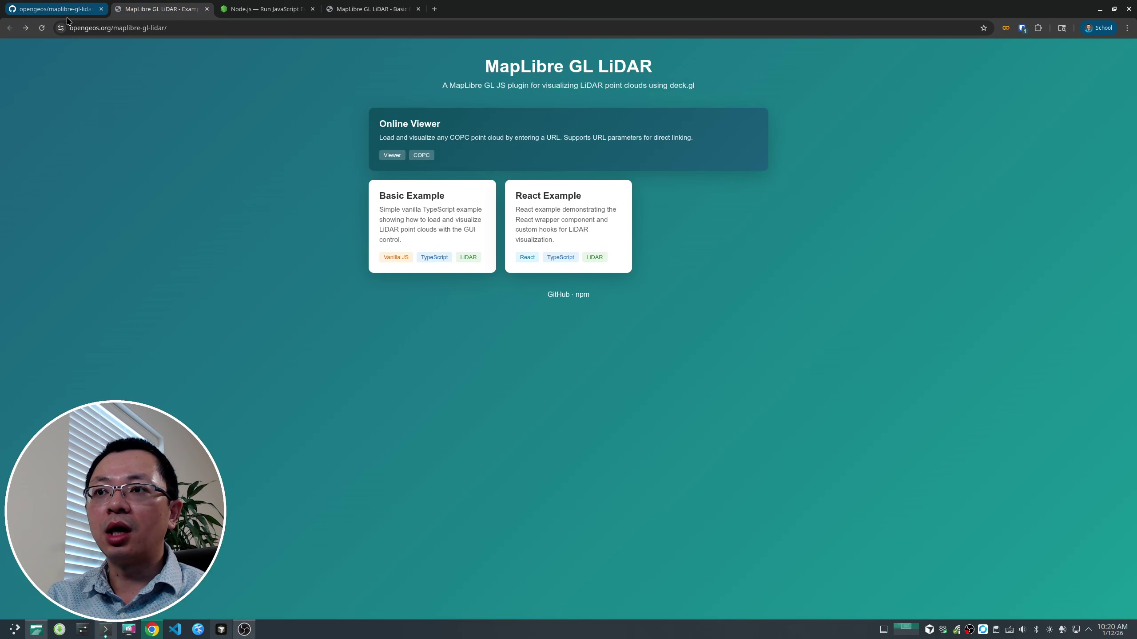
key("ctrl+Tab")
key("ctrl+Tab")
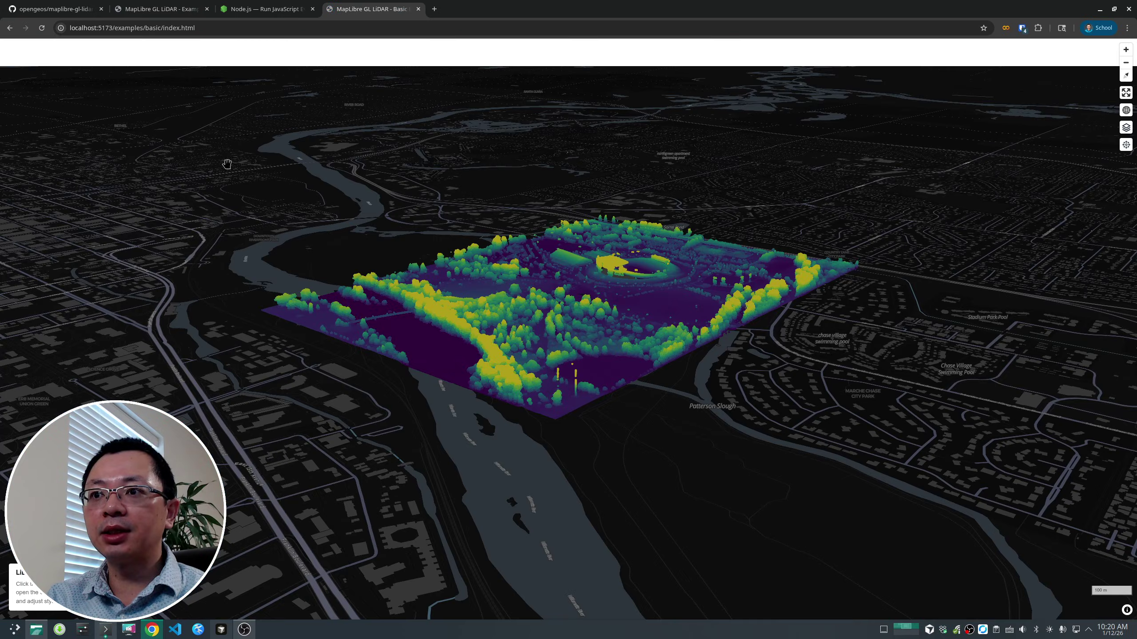
Find the Docker section in the GitHub README and select the docker pull command under Pull and Run.
left_click(54, 9)
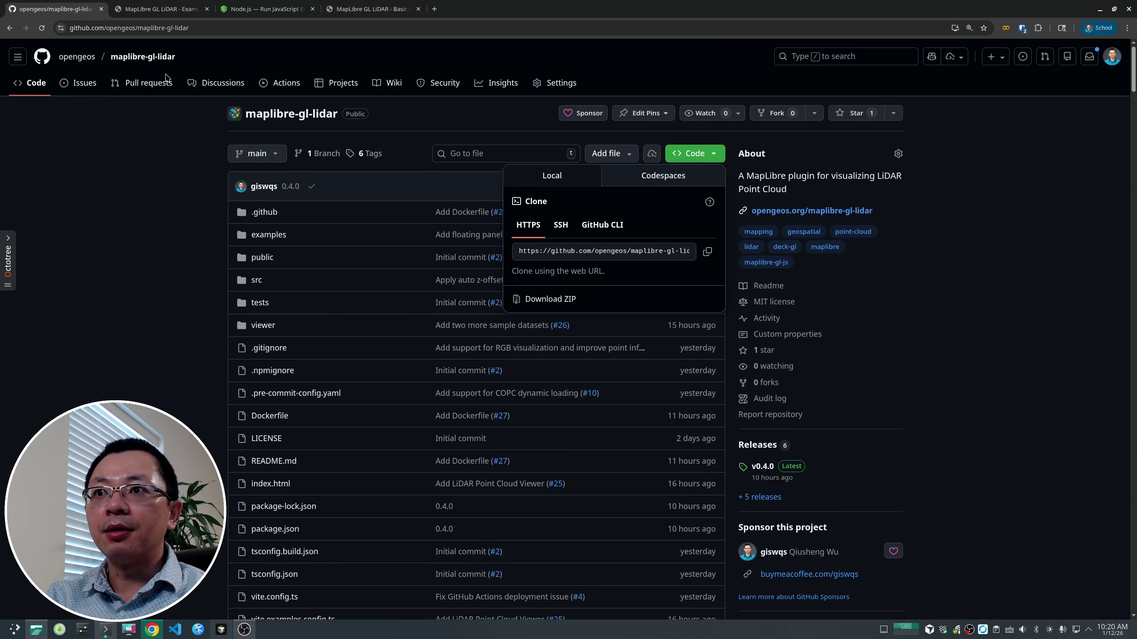
scroll(161, 282, "down", 10)
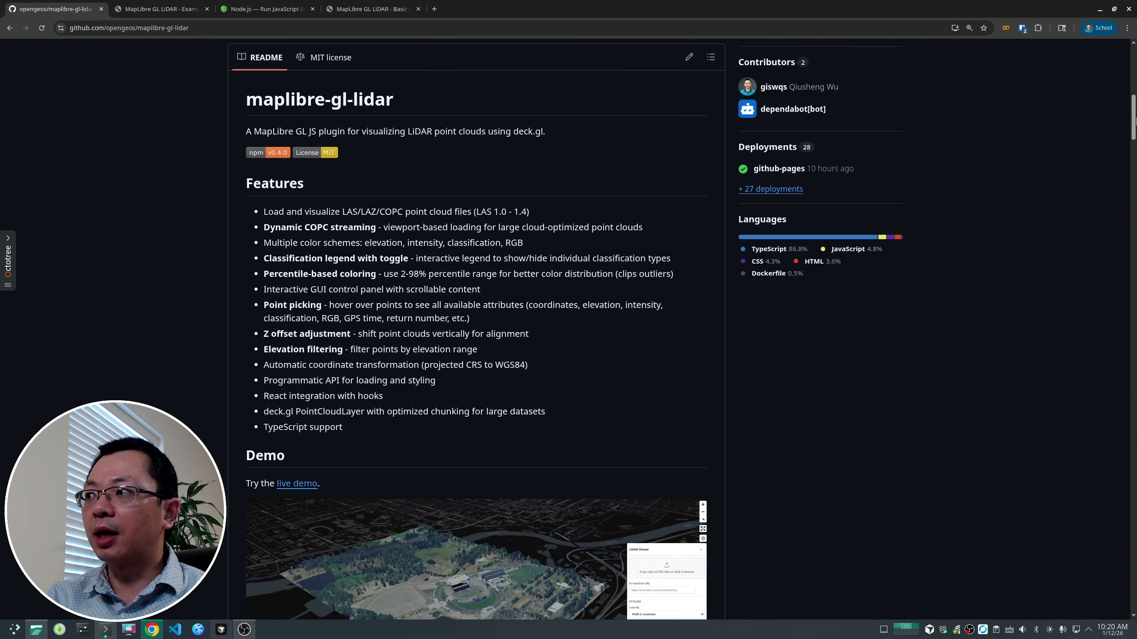
left_click_drag(1133, 121, 1095, 560)
scroll(1095, 560, "down", 6)
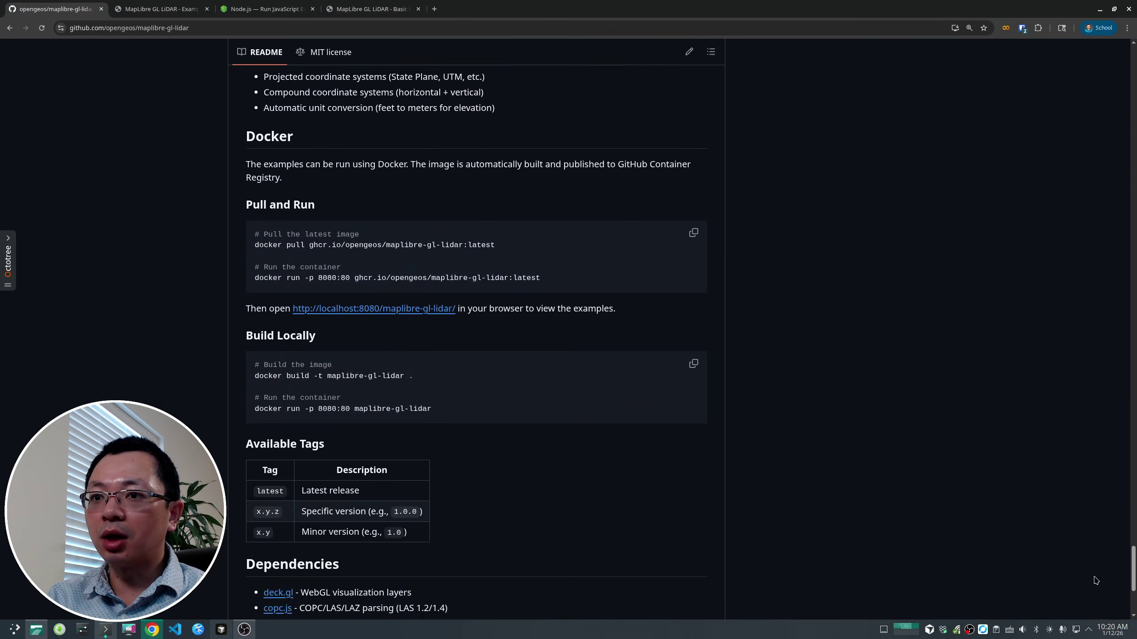
scroll(403, 331, "up", 5)
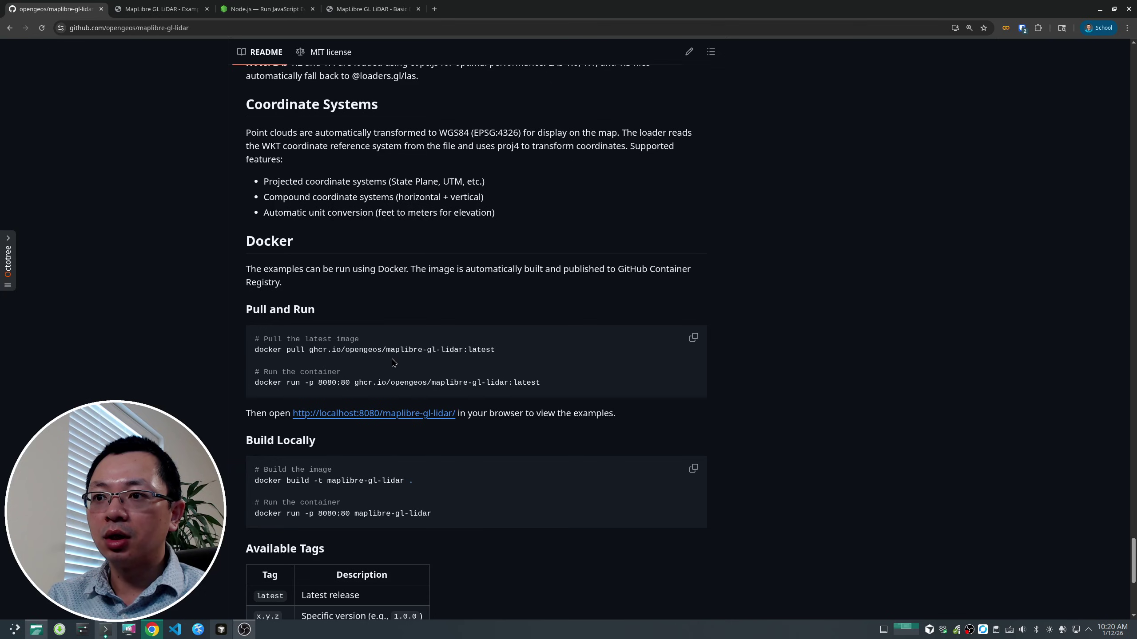
left_click_drag(512, 355, 249, 353)
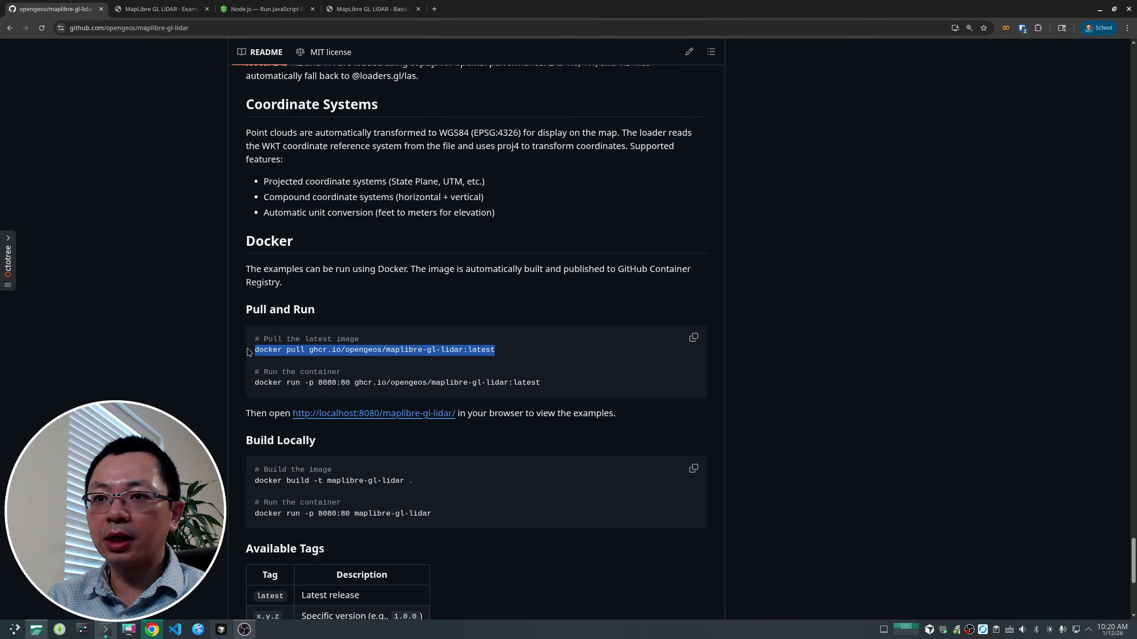
Run docker pull ghcr.io/opengeos/maplibre-gl-lidar:latest in a new terminal tab.
left_click(107, 630)
left_click(391, 247)
key("ctrl+shift+v")
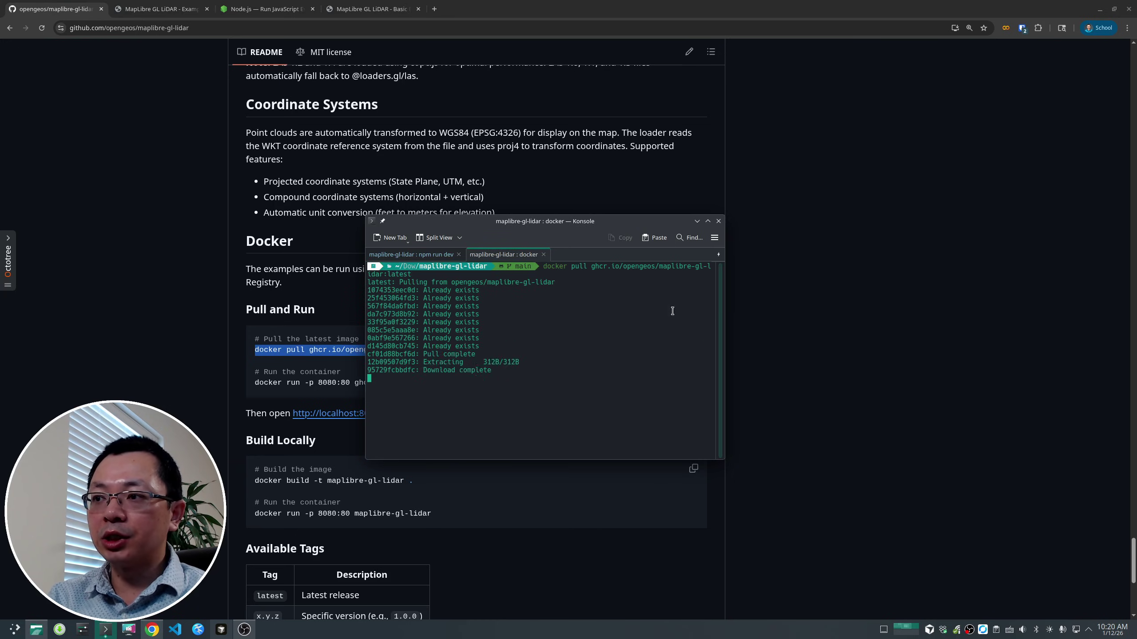
Copy the container run command from the README and run docker run -p 8080:80 ghcr.io/opengeos/maplibre-gl-lidar:latest in the terminal.
left_click_drag(639, 223, 898, 162)
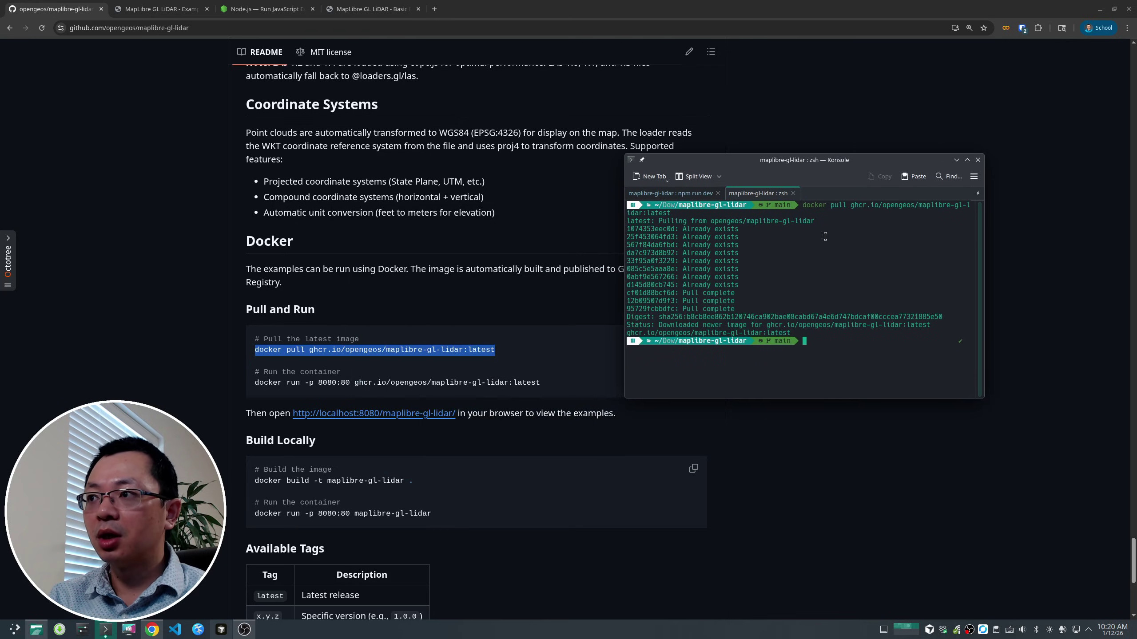
left_click_drag(542, 386, 255, 386)
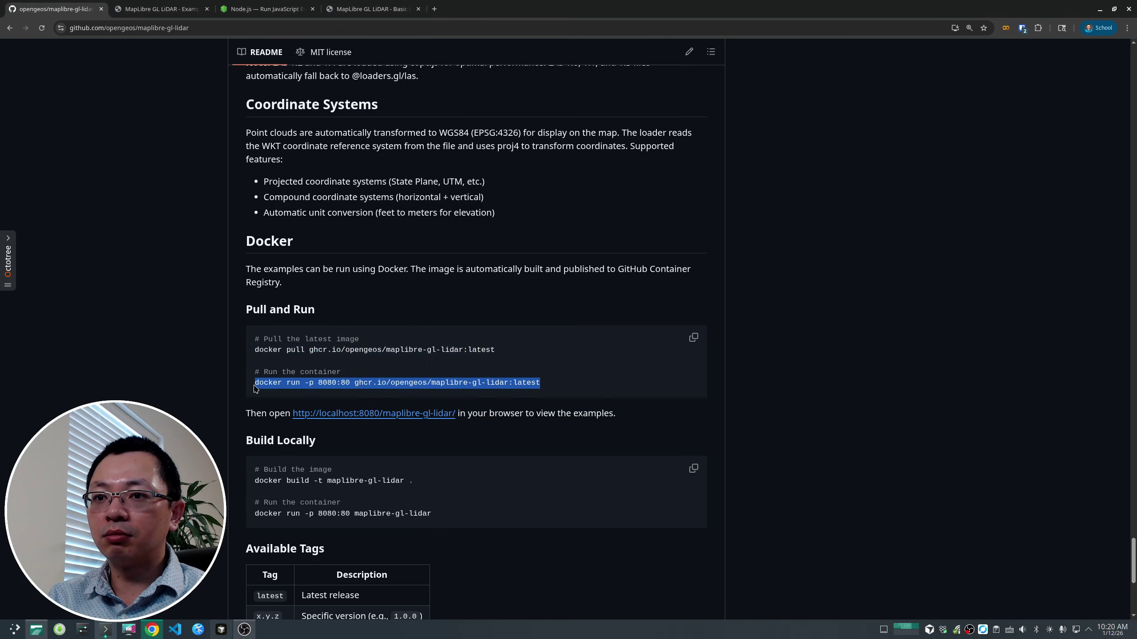
left_click(105, 629)
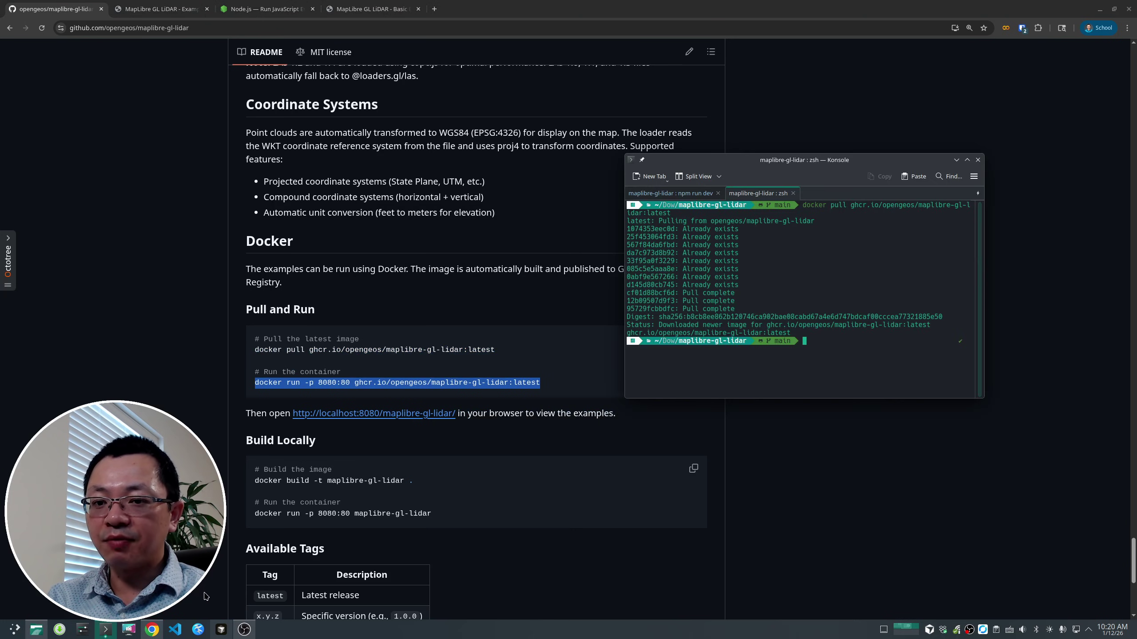
type("docker run -p 8080:80 ghcr.io/opengeos/maplibre-gl-lidar:latest")
left_click_drag(765, 162, 543, 162)
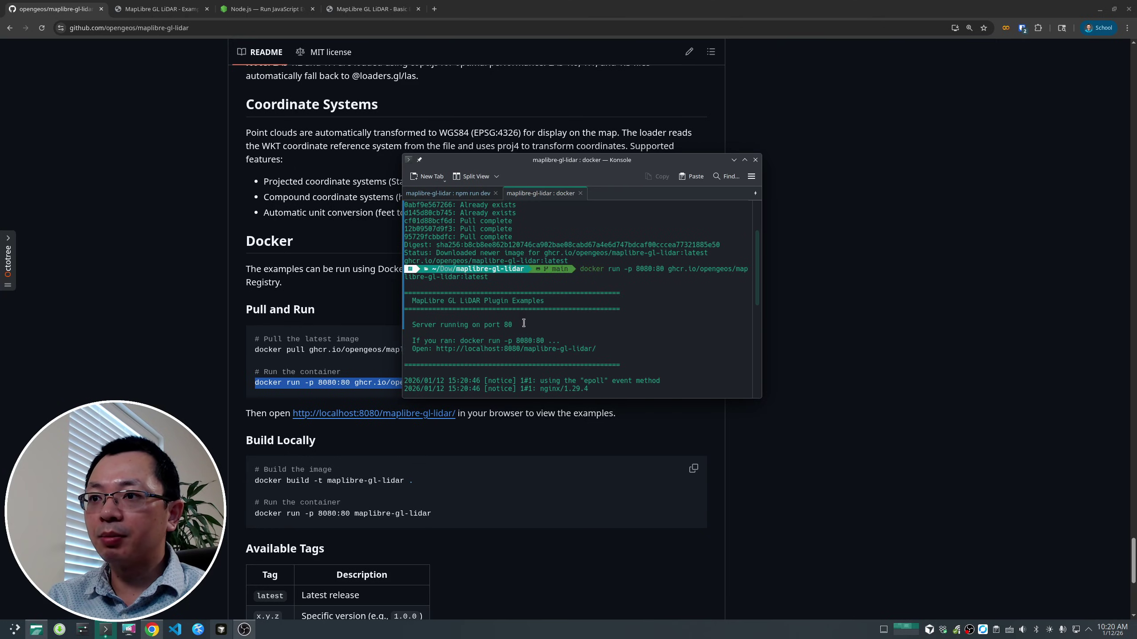
left_click(481, 350)
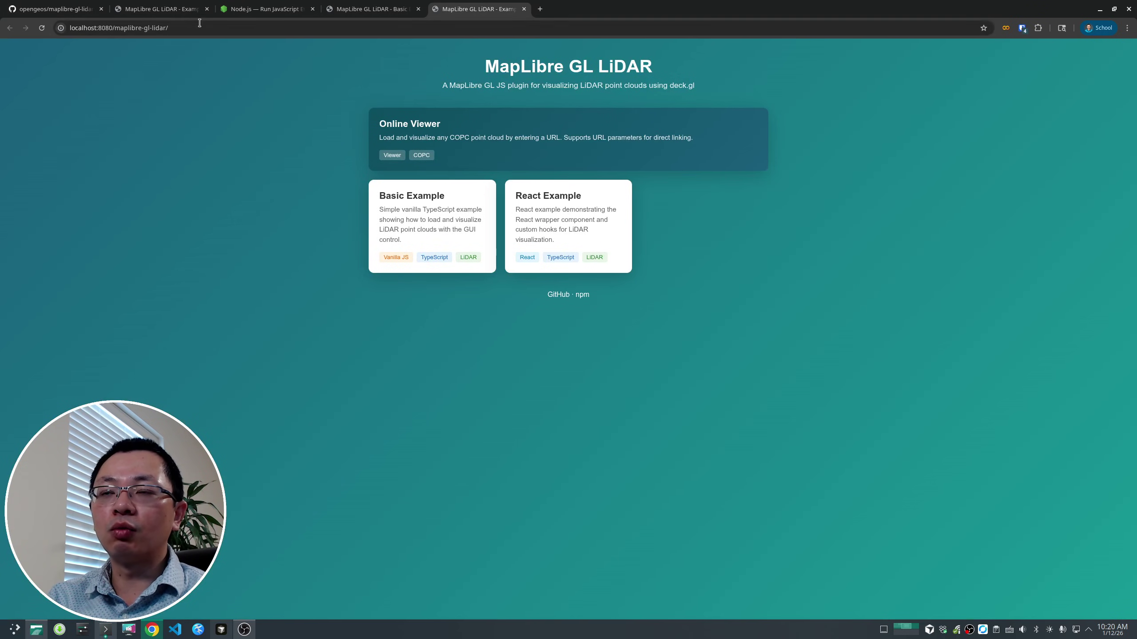
left_click(372, 8)
left_click(478, 9)
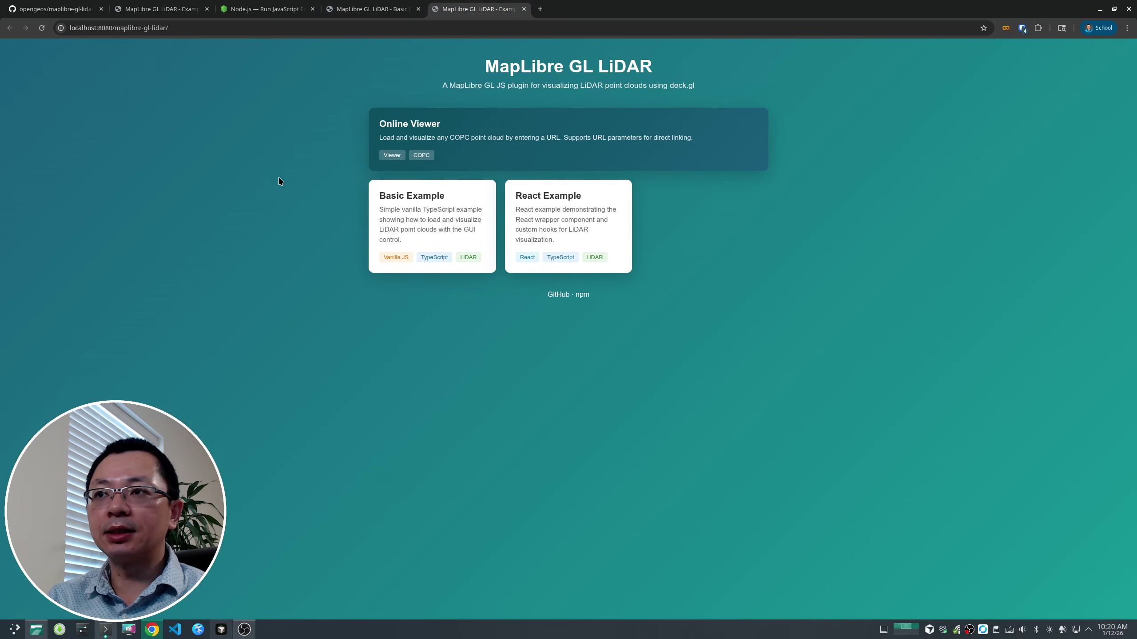
Load the Autzen Stadium (Oregon) sample in the Docker-hosted Online Viewer and inspect the point cloud from a rotated angle.
left_click(471, 139)
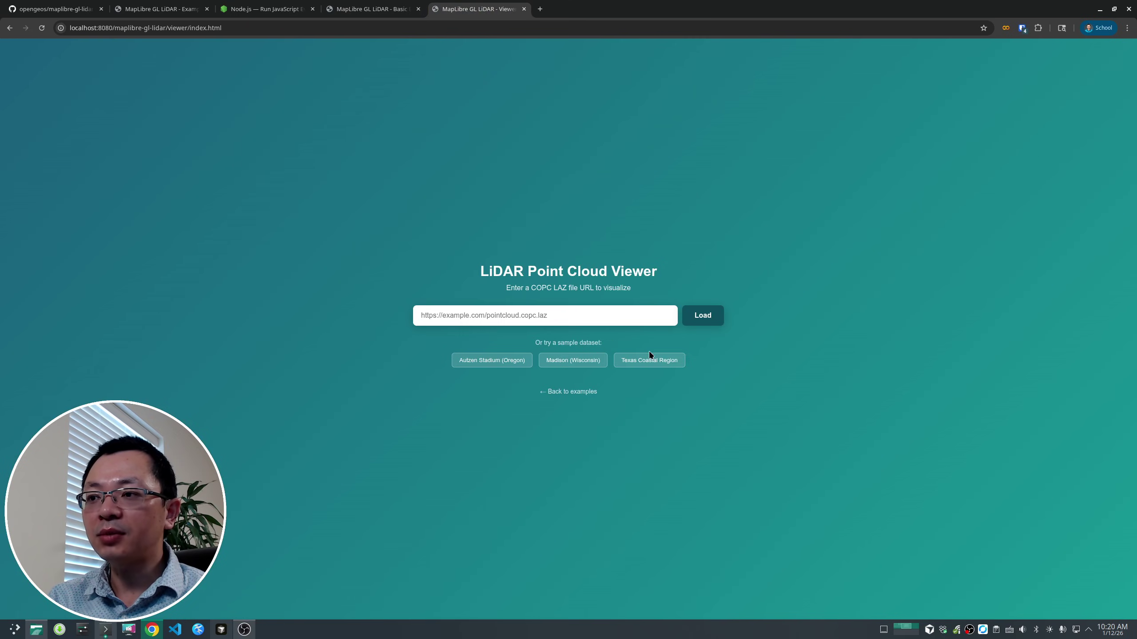
left_click(483, 364)
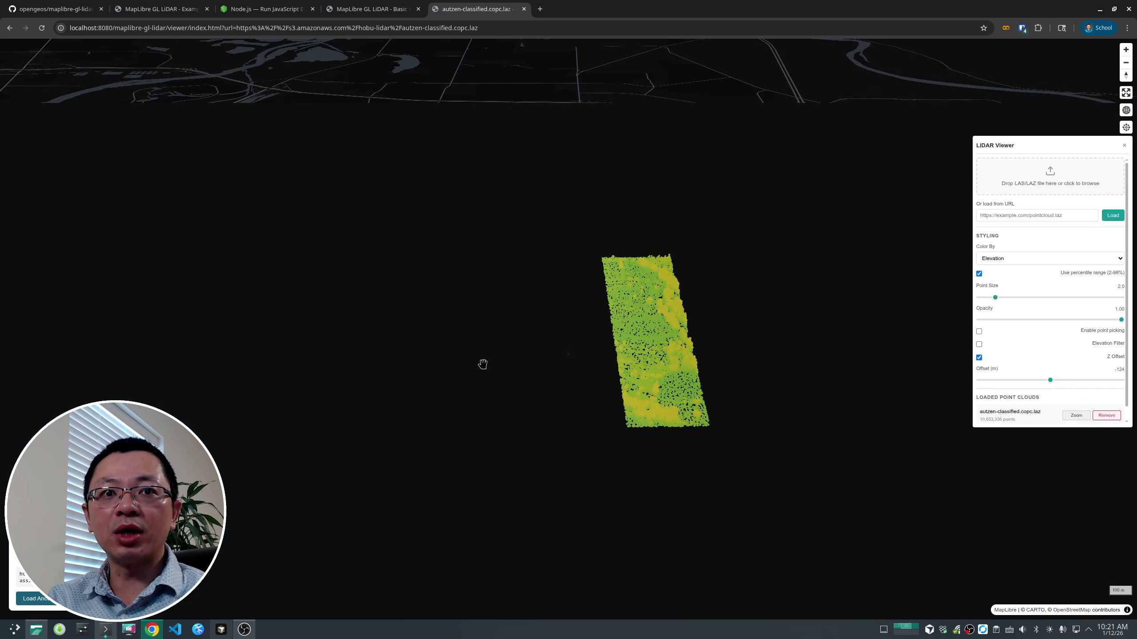
scroll(519, 370, "down", 3)
scroll(519, 370, "up", 5)
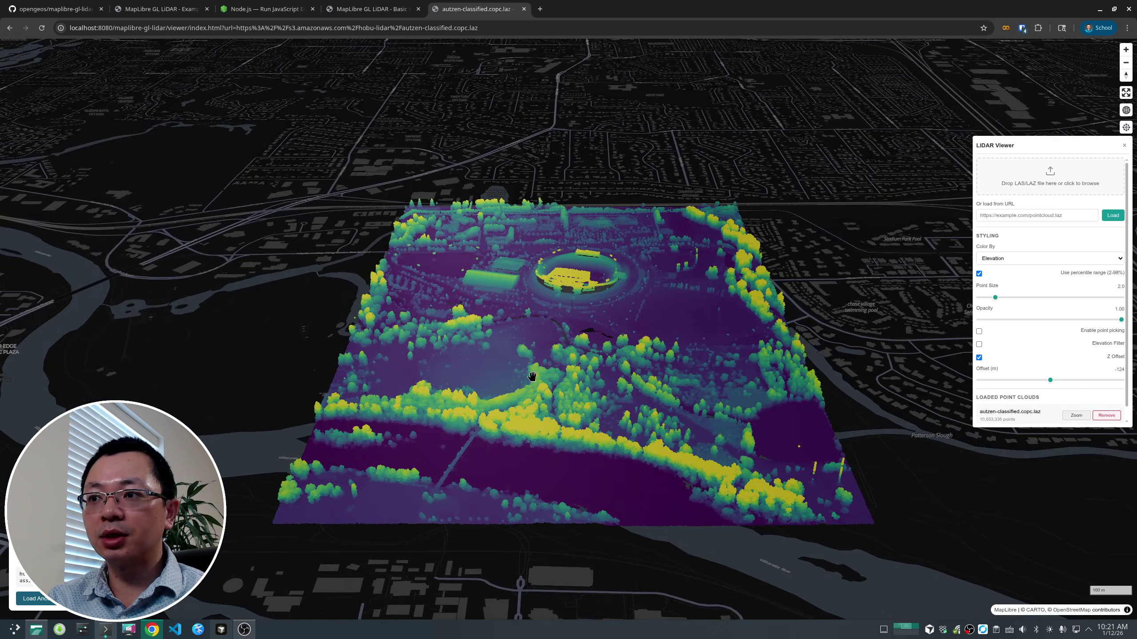
right_click_drag(569, 453, 500, 381)
scroll(500, 381, "up", 5)
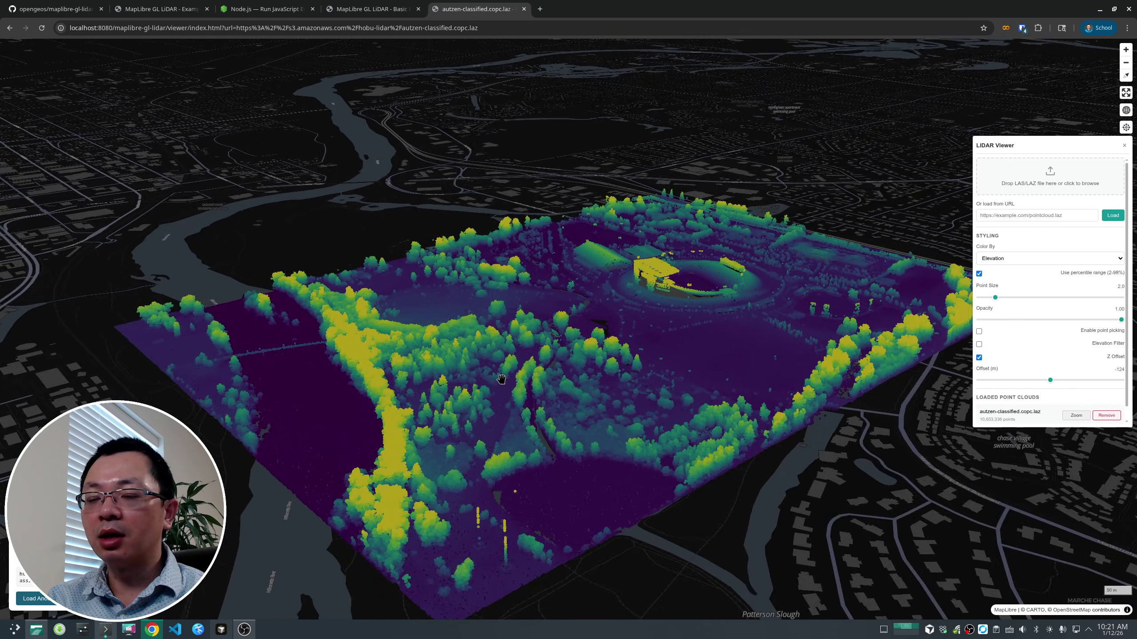
scroll(502, 400, "down", 5)
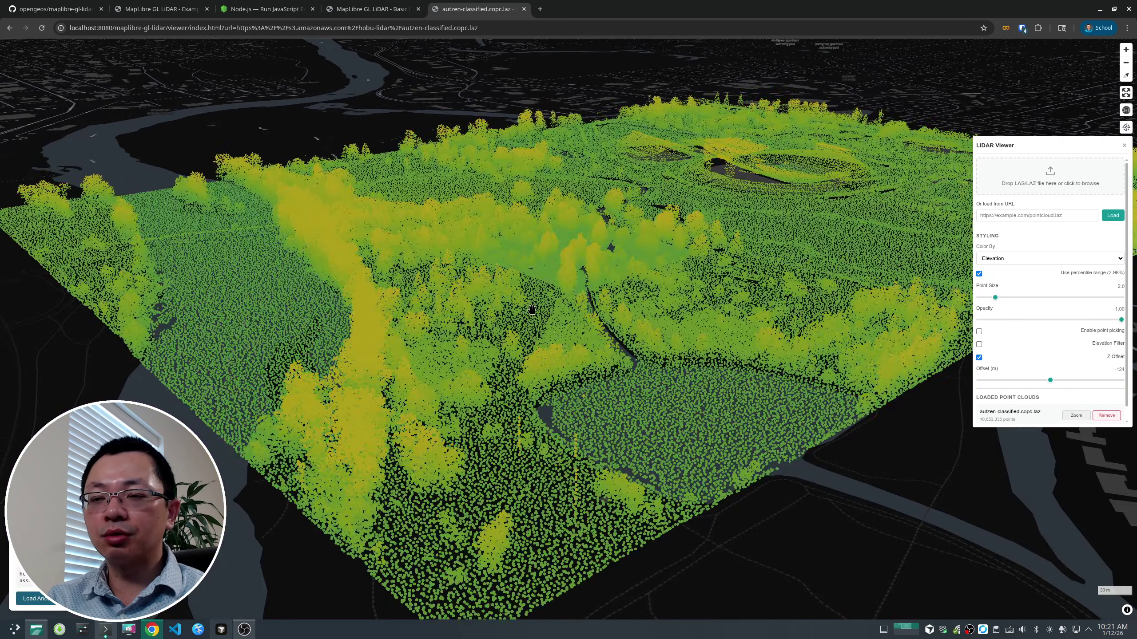
scroll(532, 309, "down", 2)
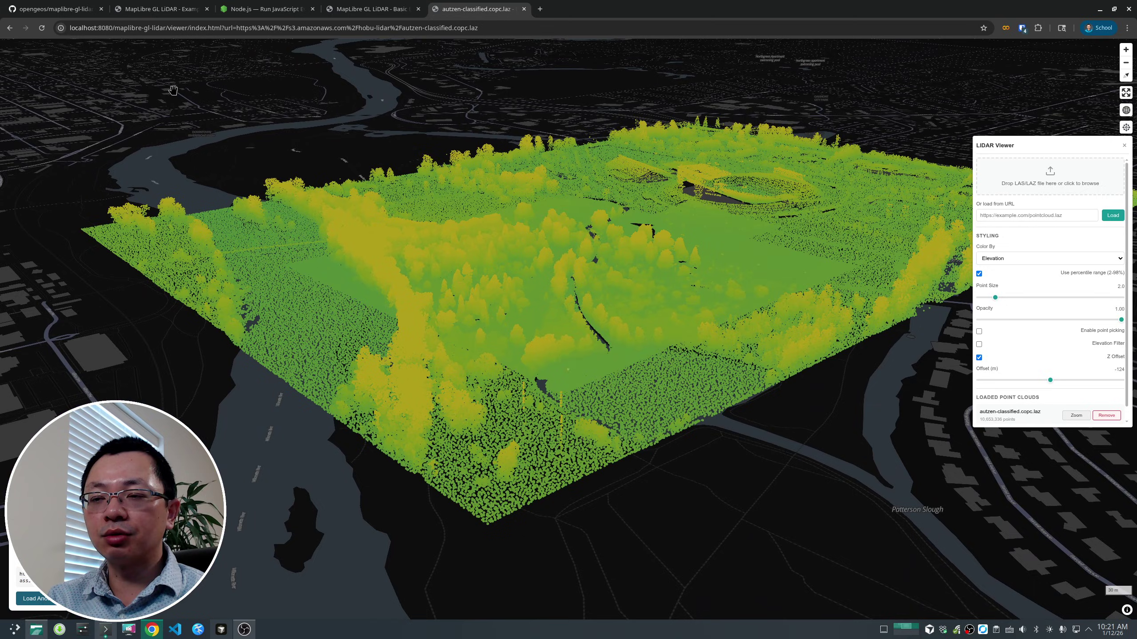
Review the rest of the GitHub README after the Docker section and highlight the list under Dependencies.
left_click(63, 8)
scroll(185, 252, "down", 5)
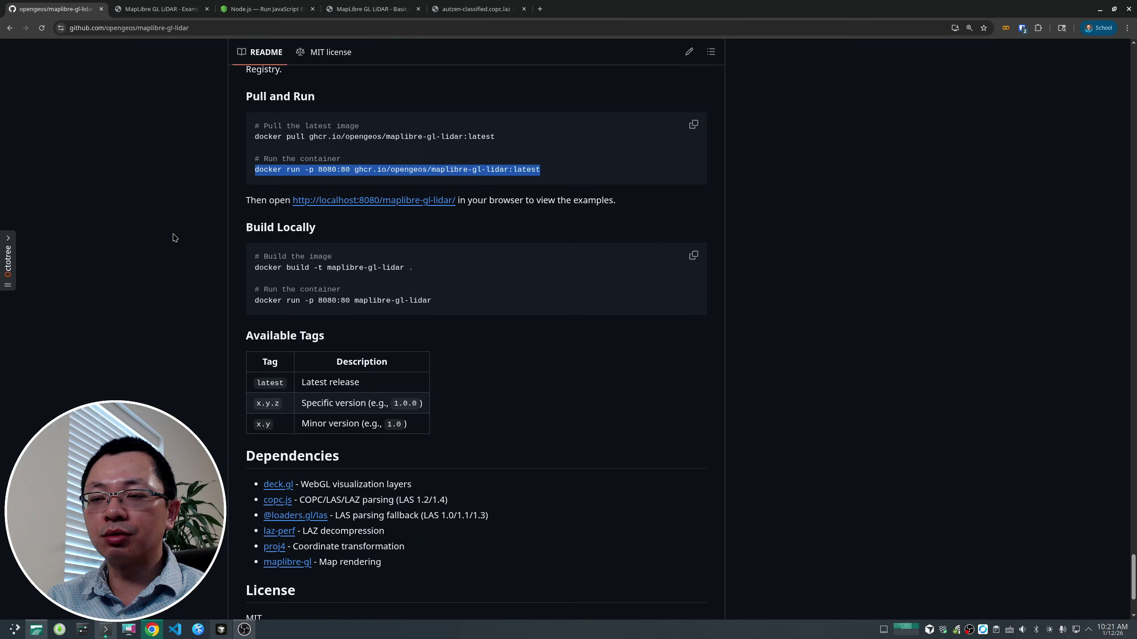
scroll(175, 237, "down", 3)
scroll(174, 237, "up", 18)
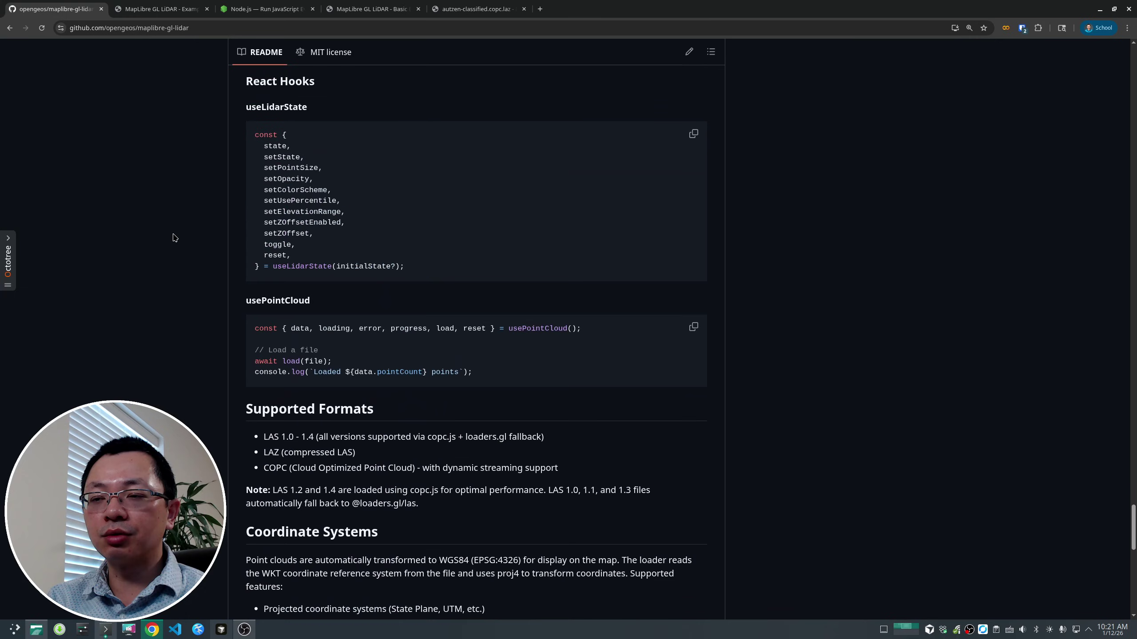
scroll(174, 238, "down", 18)
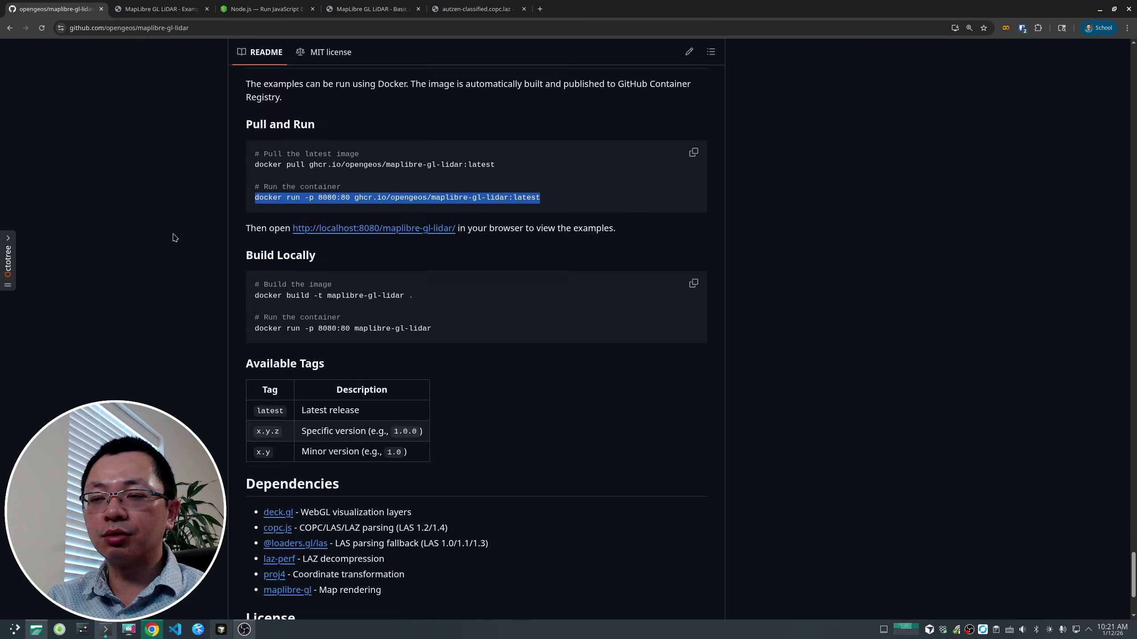
scroll(175, 237, "up", 8)
scroll(172, 241, "down", 8)
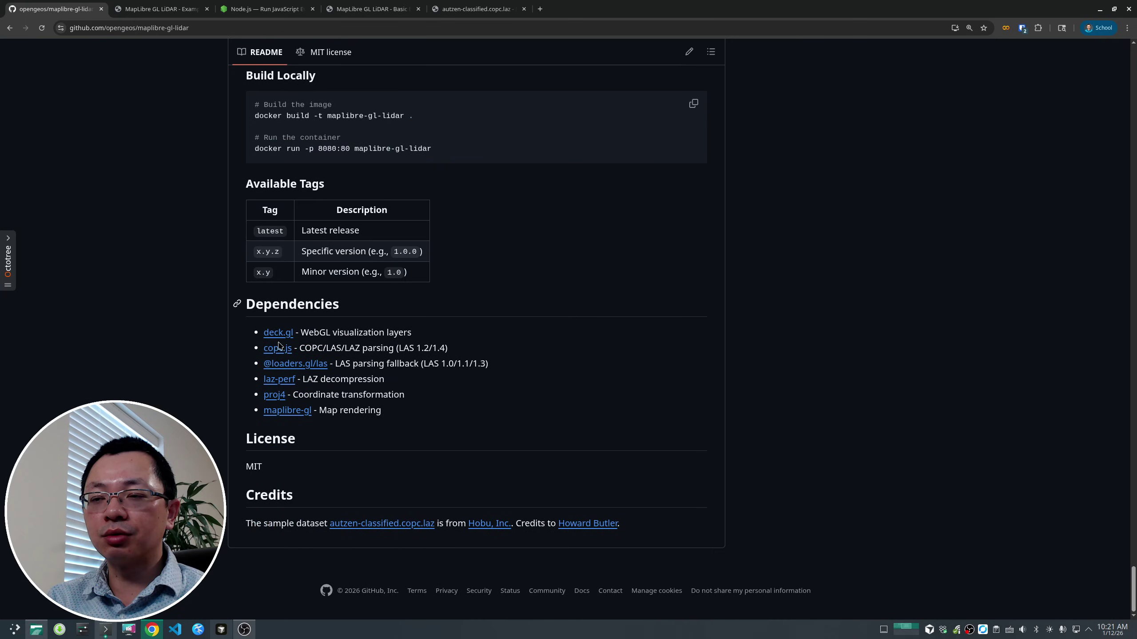
left_click_drag(248, 328, 434, 423)
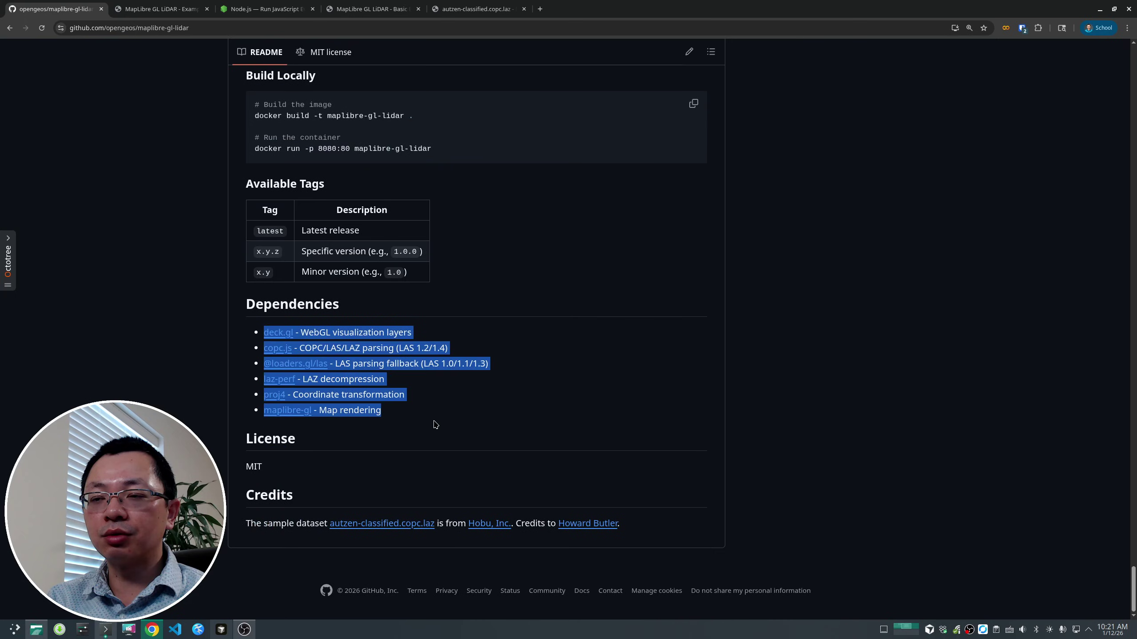
left_click(388, 419)
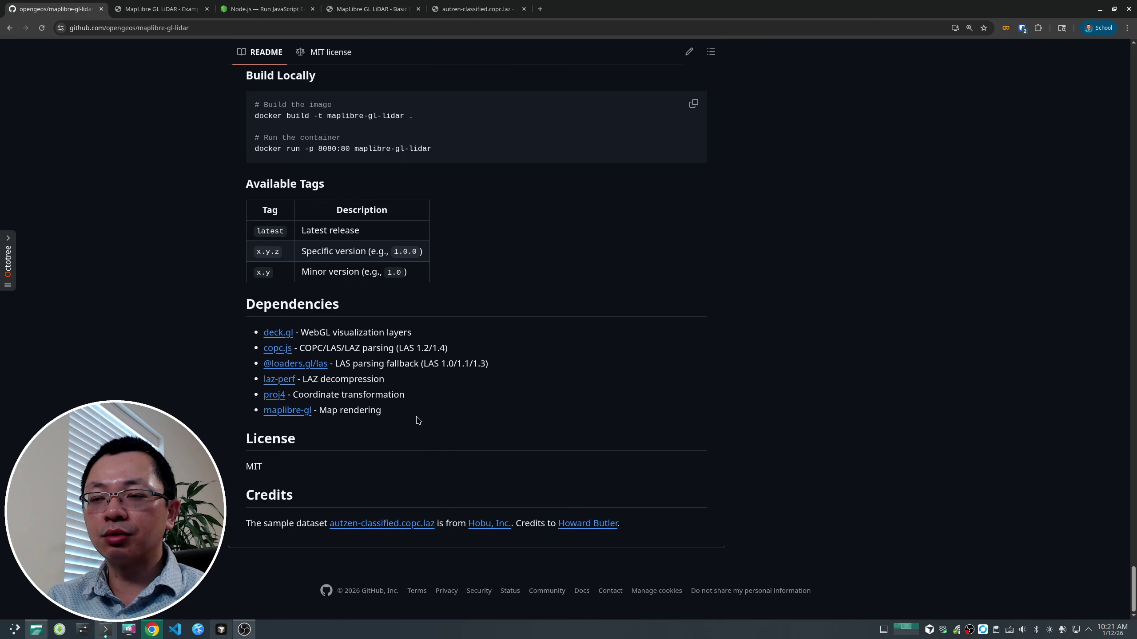
Return to the start of the maplibre-gl-lidar repository page and look over its file list and README introduction.
scroll(417, 420, "up", 3)
scroll(417, 421, "down", 3)
scroll(417, 420, "up", 15)
left_click_drag(1133, 521, 1039, 54)
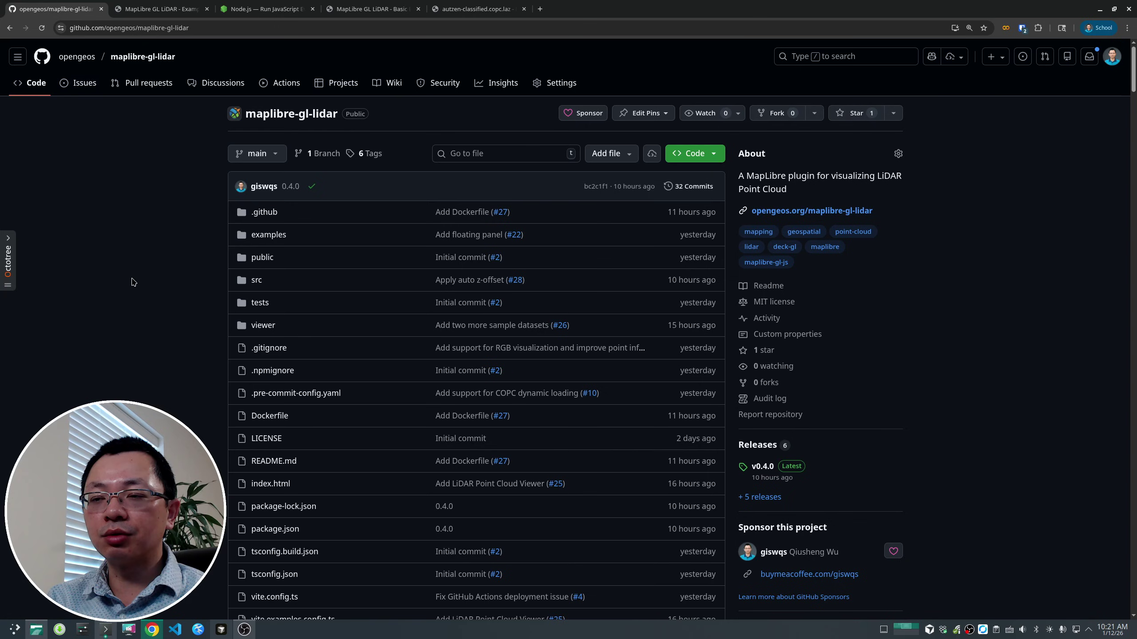
scroll(133, 282, "down", 5)
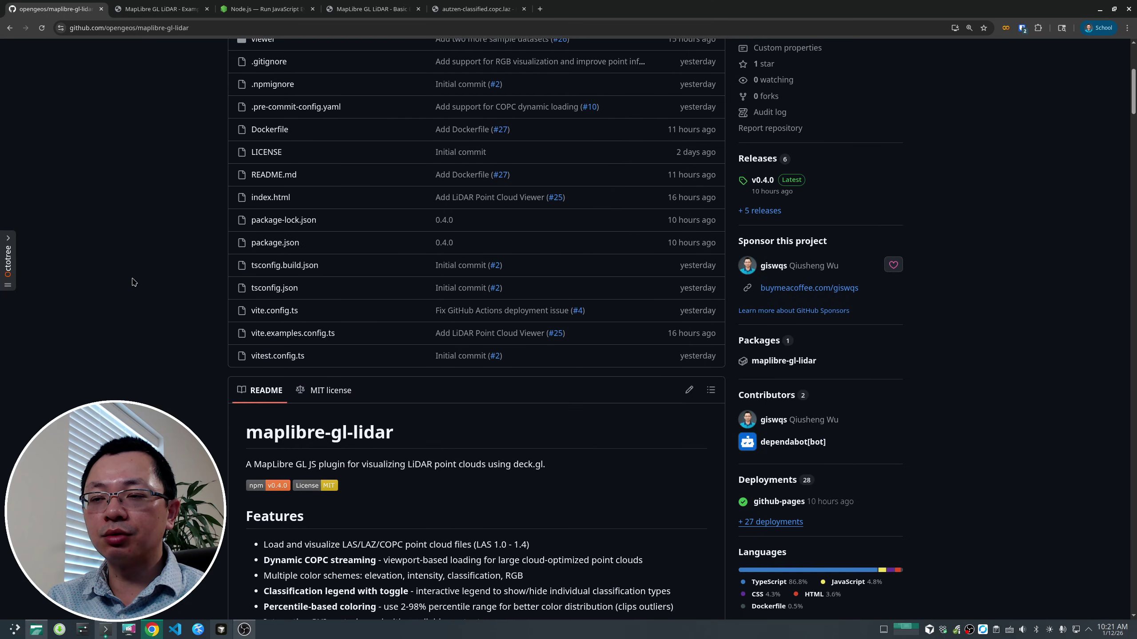
scroll(133, 282, "up", 5)
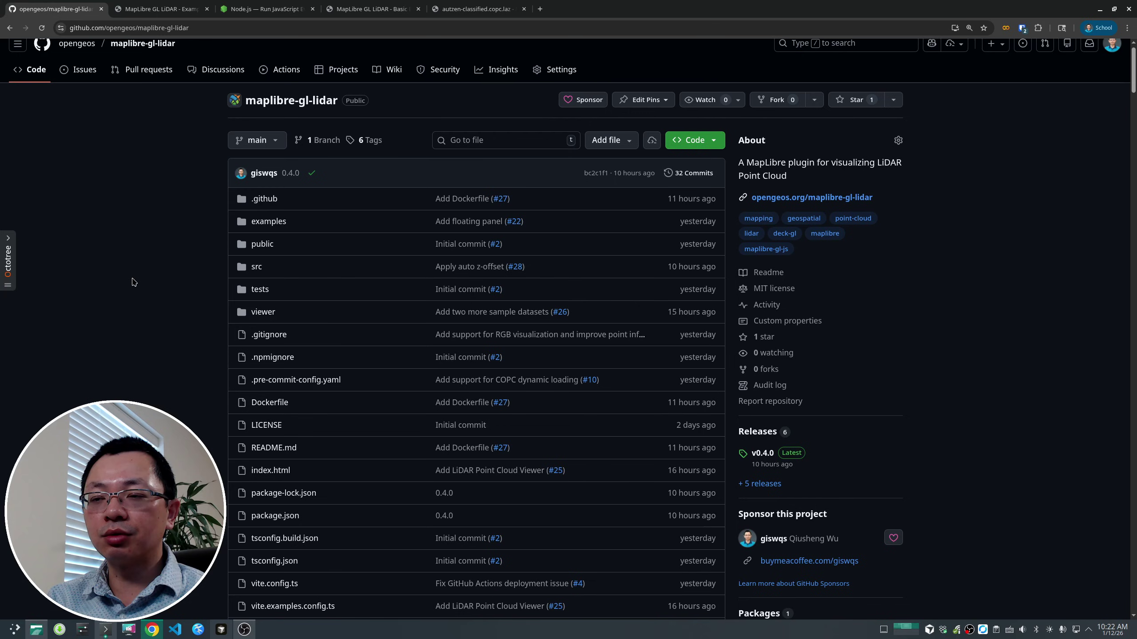
scroll(133, 282, "down", 5)
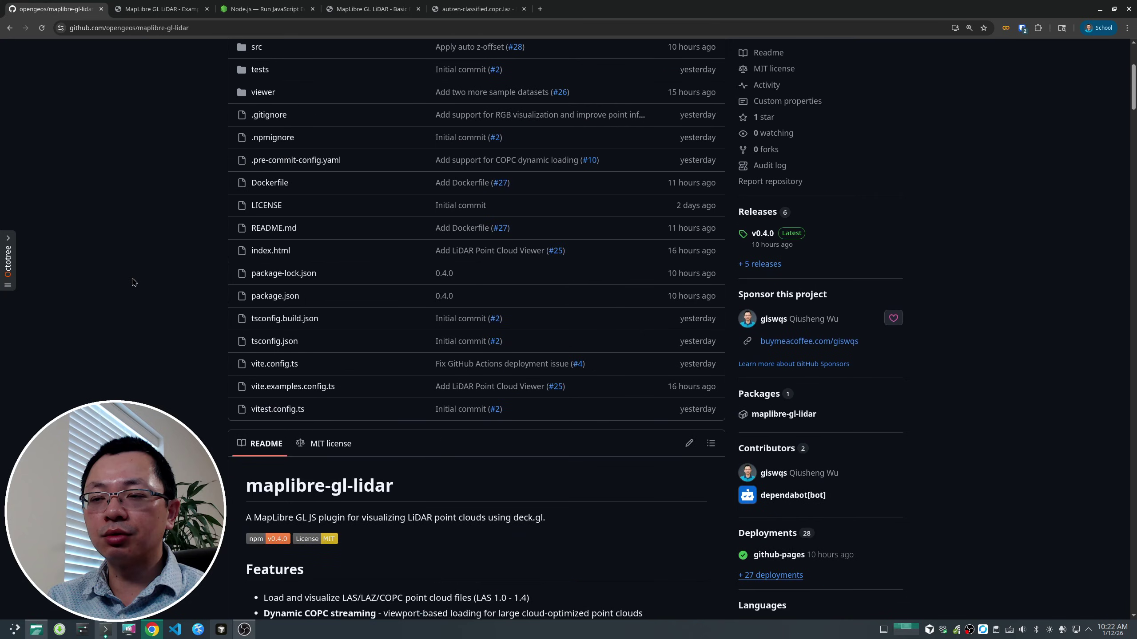
scroll(132, 282, "up", 5)
scroll(258, 447, "down", 5)
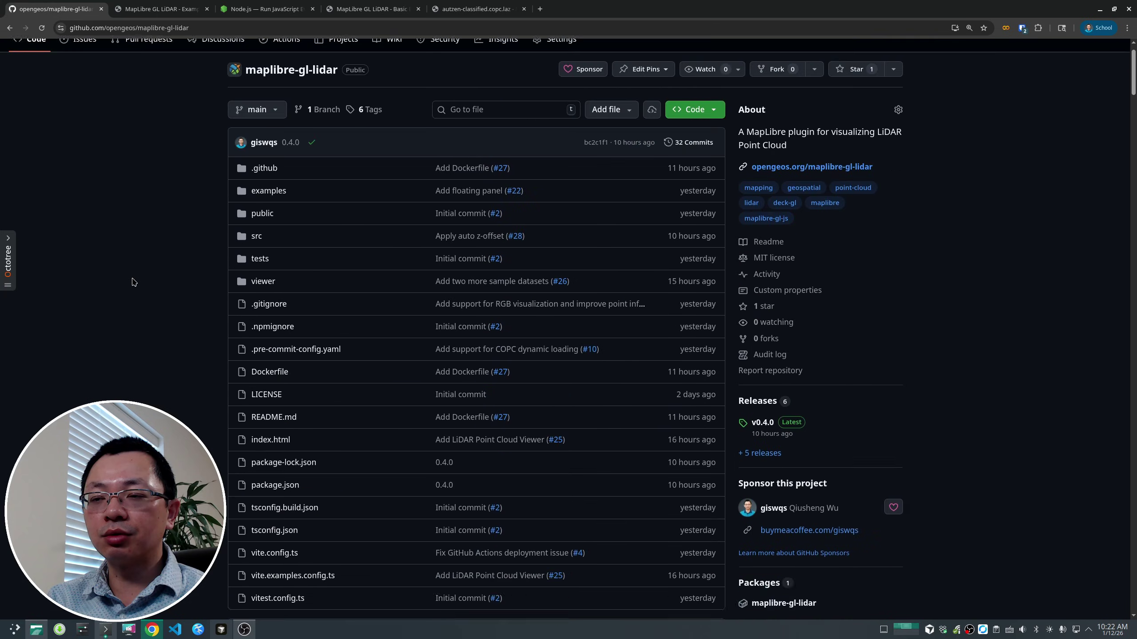
Open the maplibre-gl-lidar package page on npm from the README's npm badge and skim its features and demo.
left_click(272, 532)
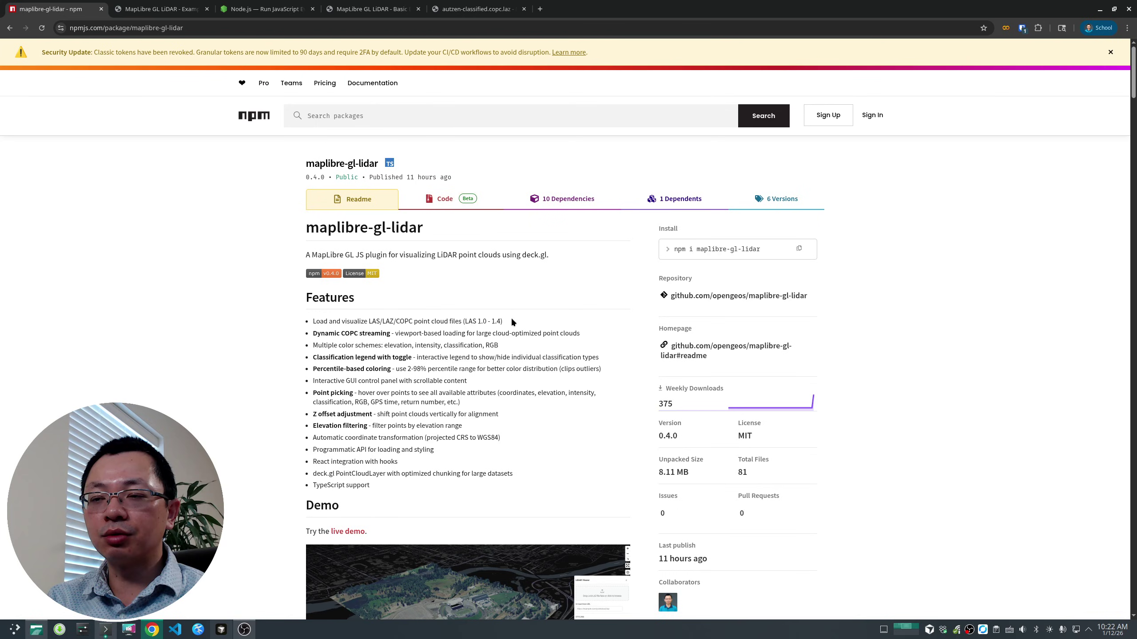
scroll(515, 341, "down", 5)
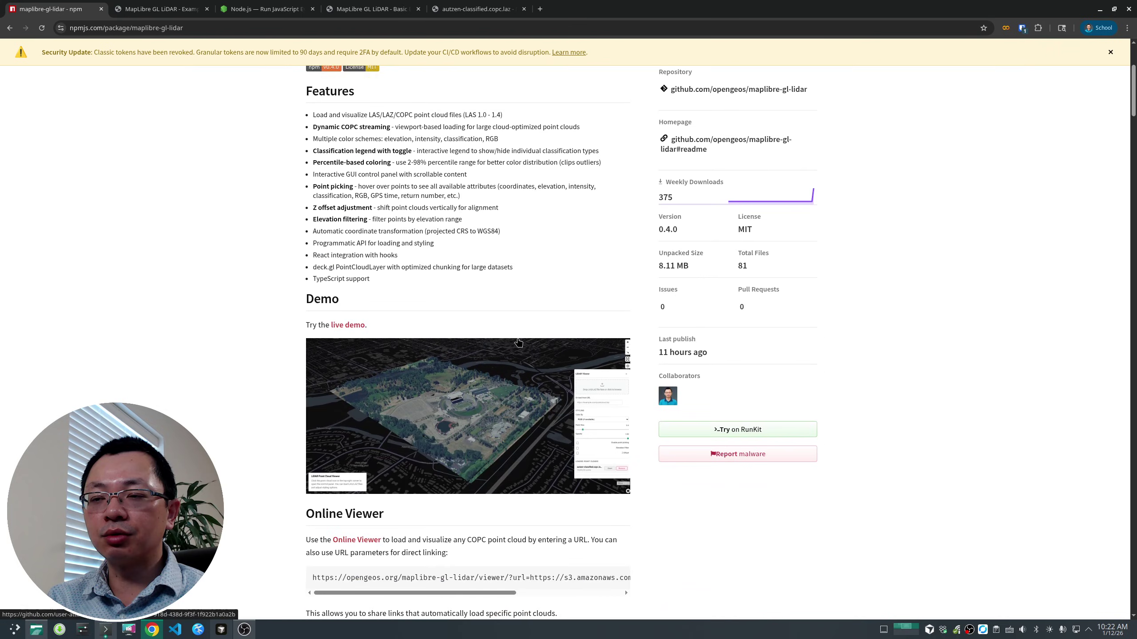
scroll(461, 301, "down", 6)
scroll(461, 300, "up", 10)
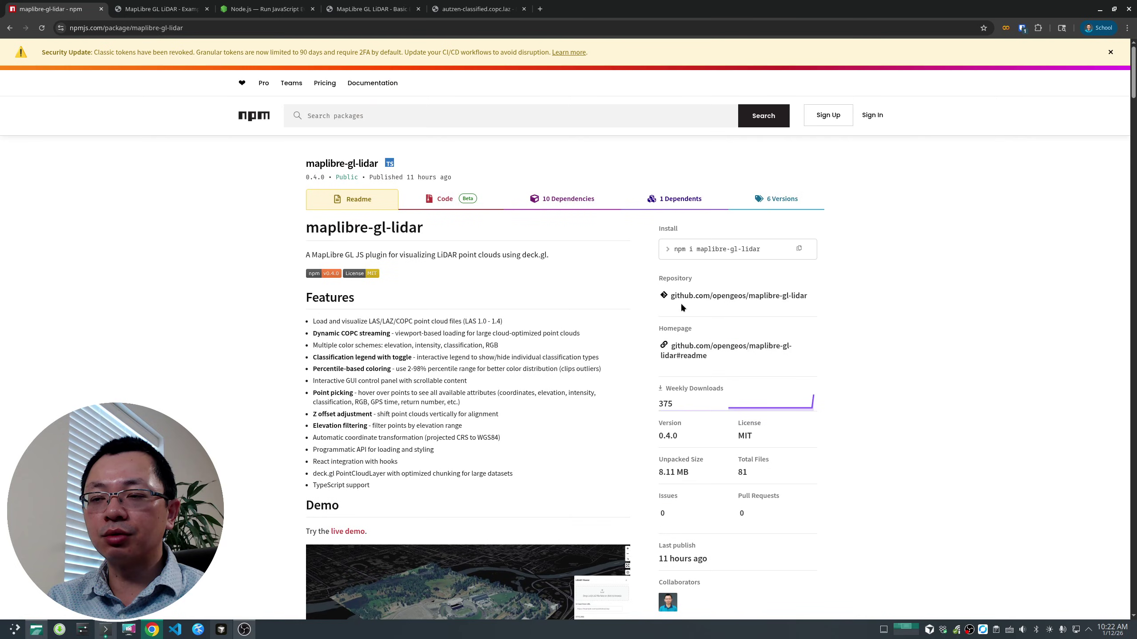
Check the package's version history on npm, and return to its readme to view the Installation and Quick Start sections.
left_click(778, 199)
left_click(370, 201)
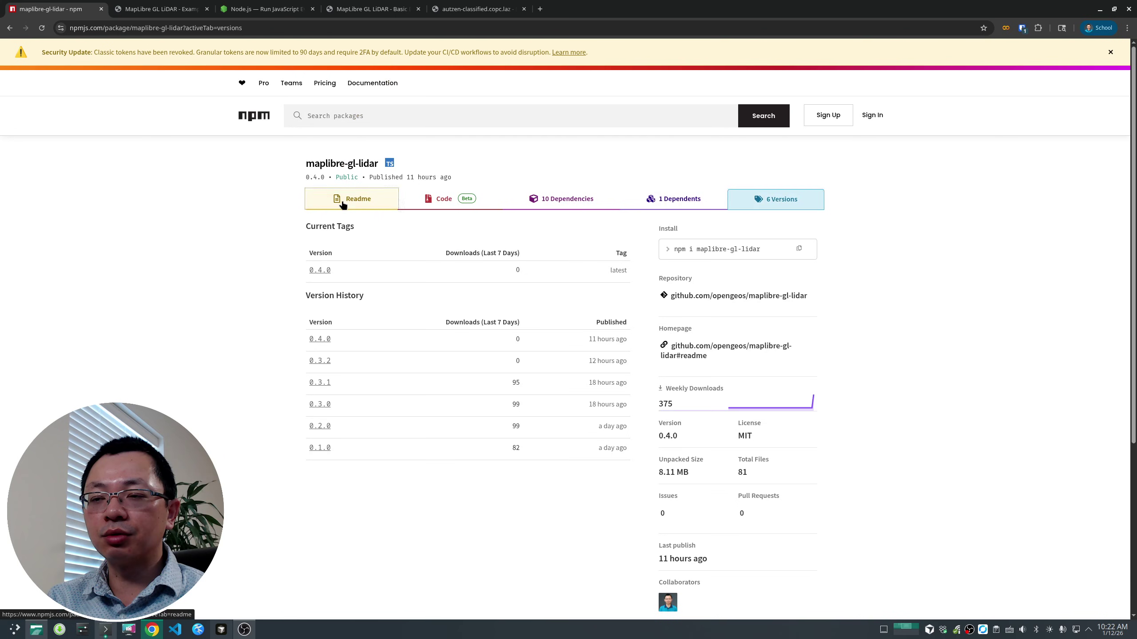
scroll(488, 295, "down", 4)
scroll(489, 298, "down", 3)
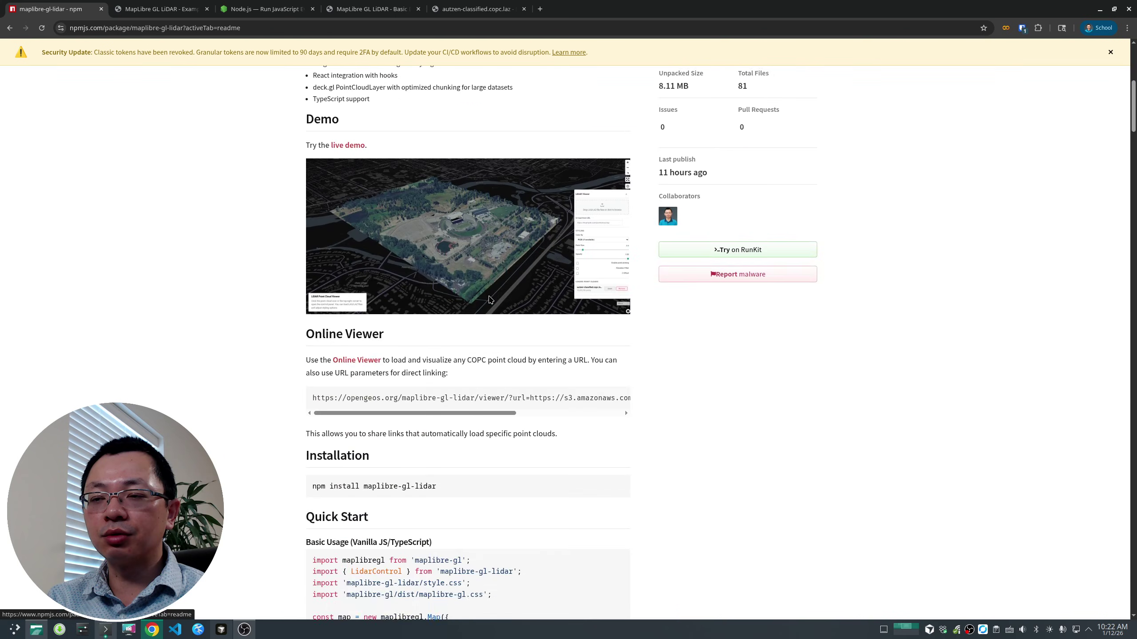